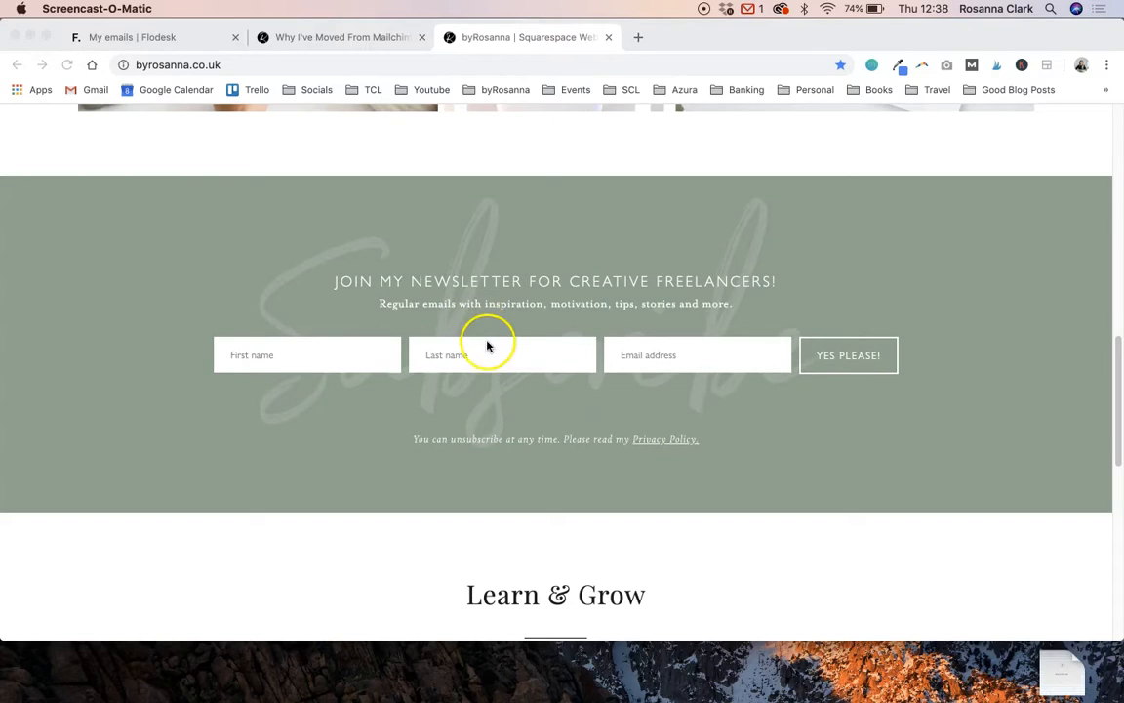
# Switch from the website to Flodesk, open the forms overview and start creating a new form.
pyautogui.scroll(5, 487, 345)
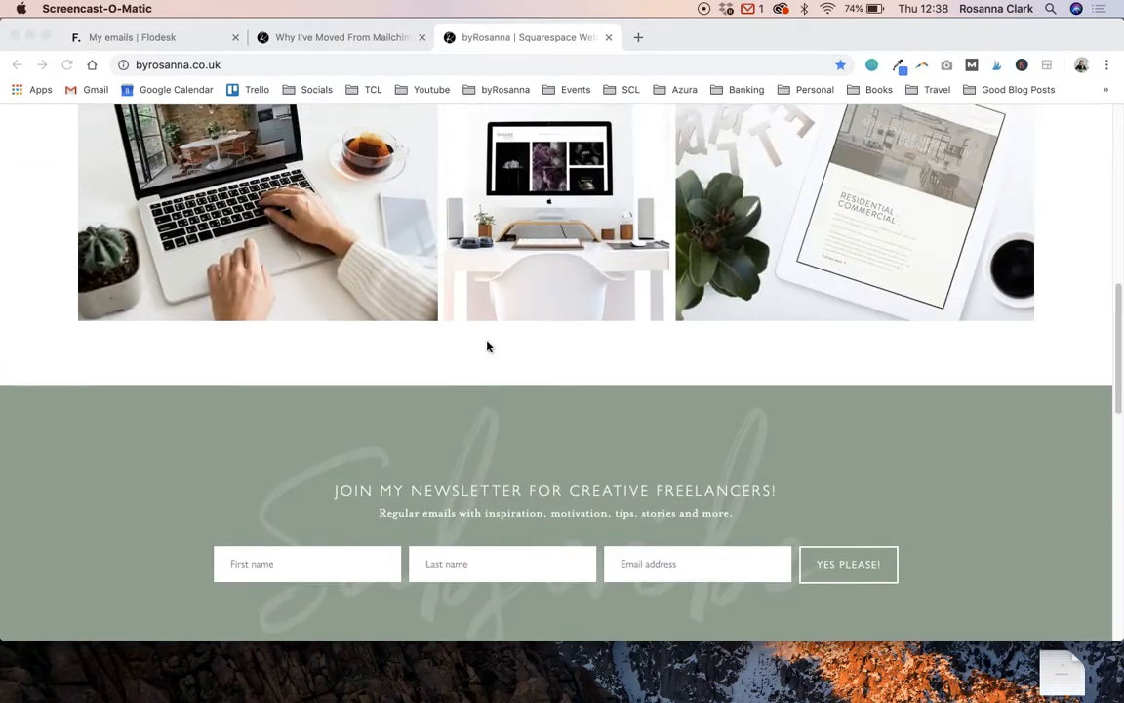
pyautogui.scroll(10, 487, 345)
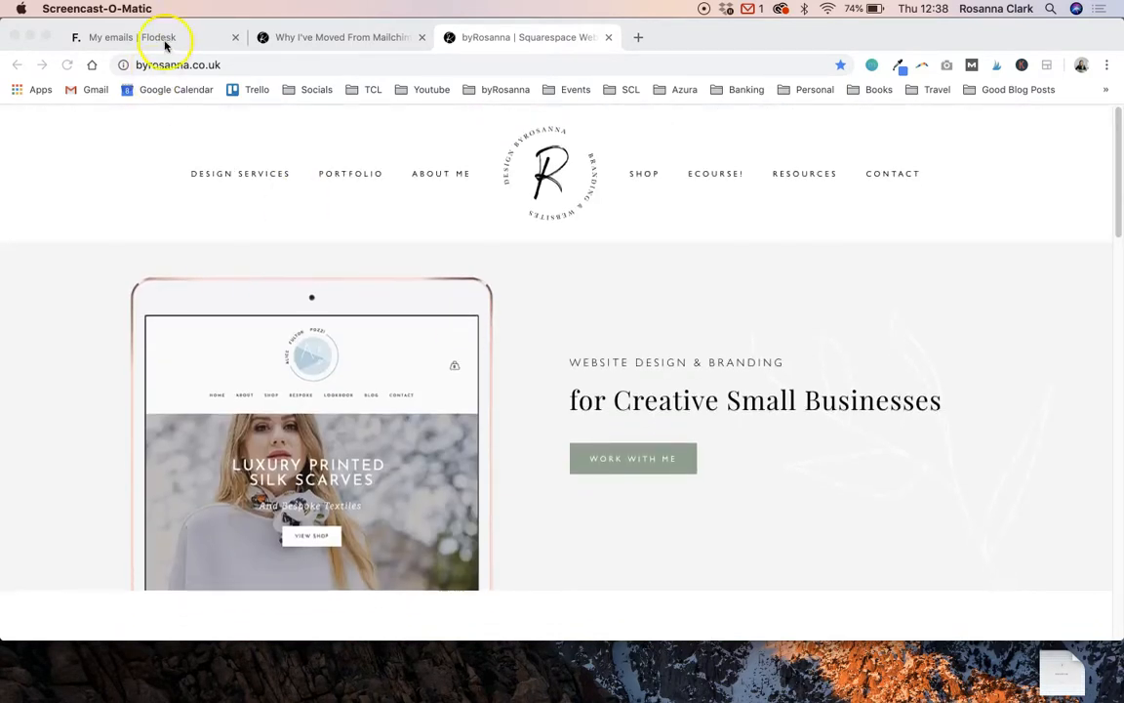
pyautogui.click(163, 37)
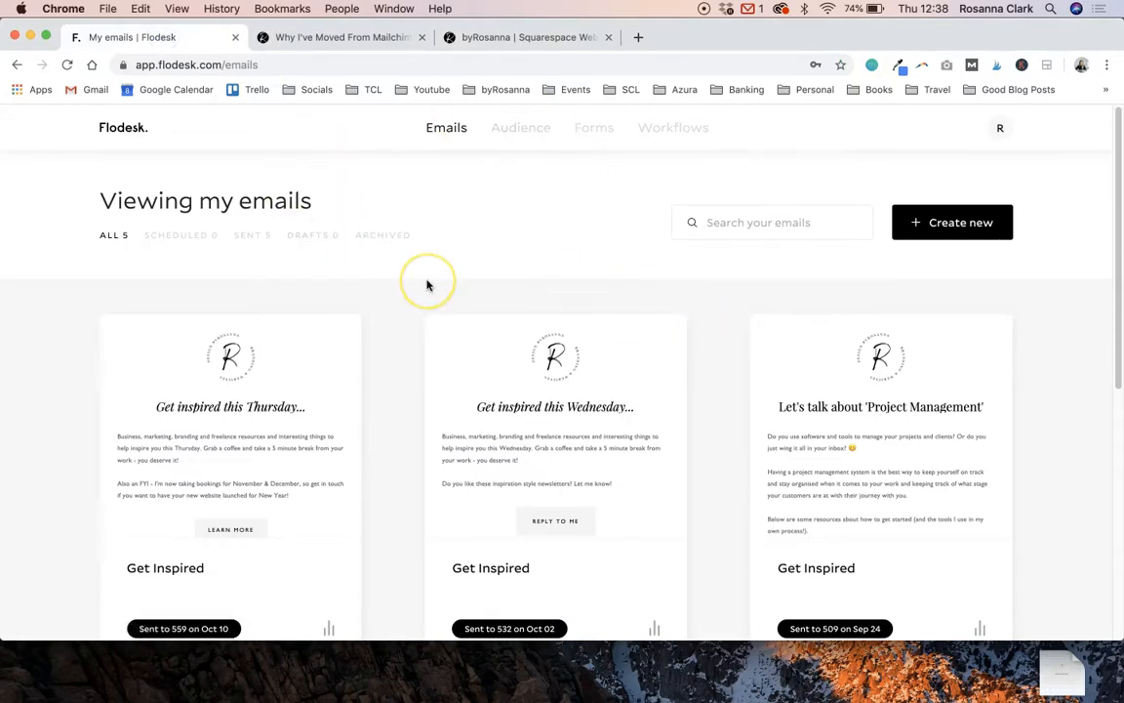
pyautogui.click(596, 132)
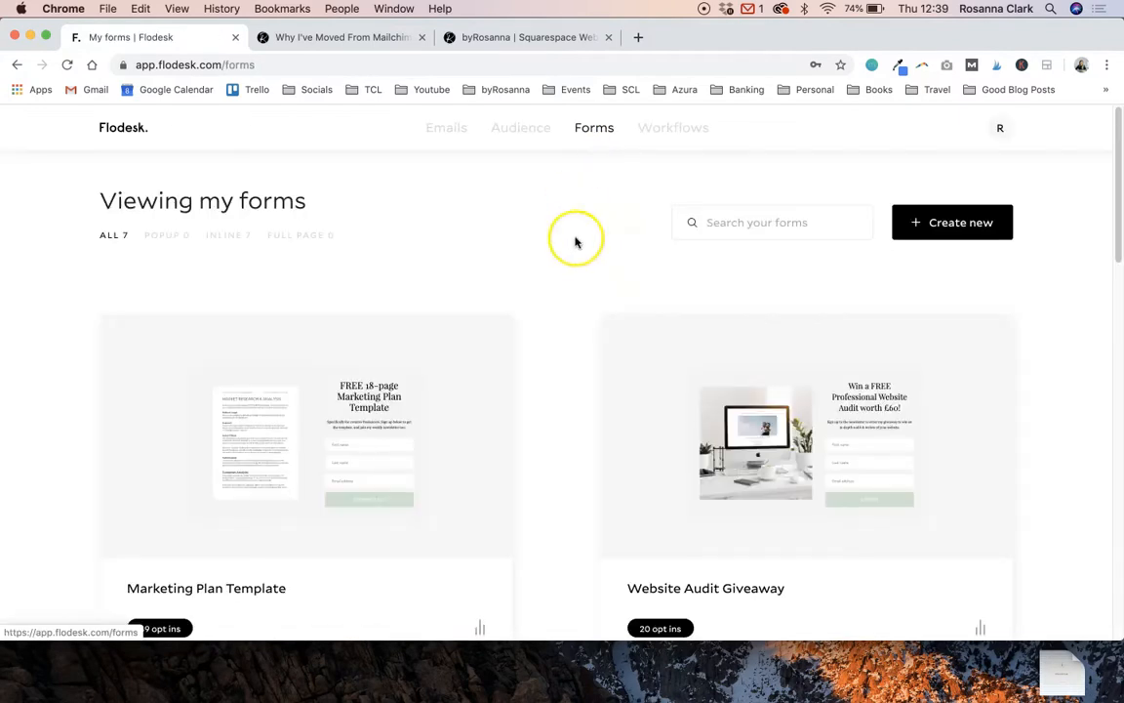
pyautogui.scroll(-3, 560, 349)
pyautogui.scroll(3, 560, 347)
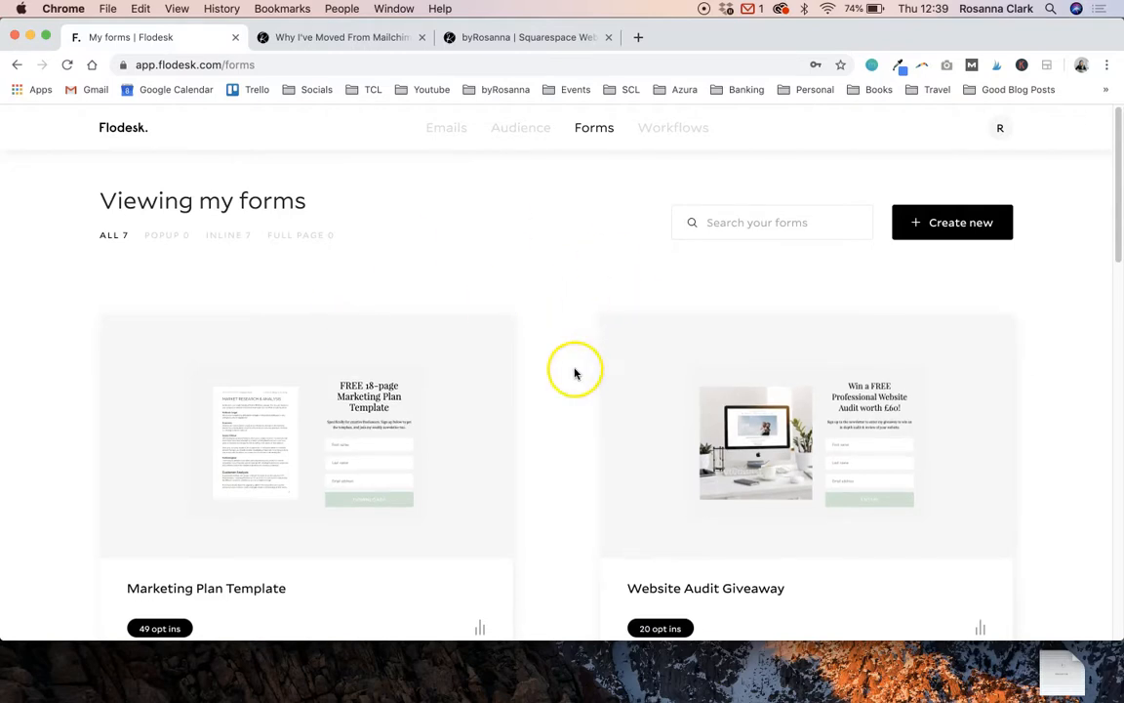
pyautogui.click(946, 232)
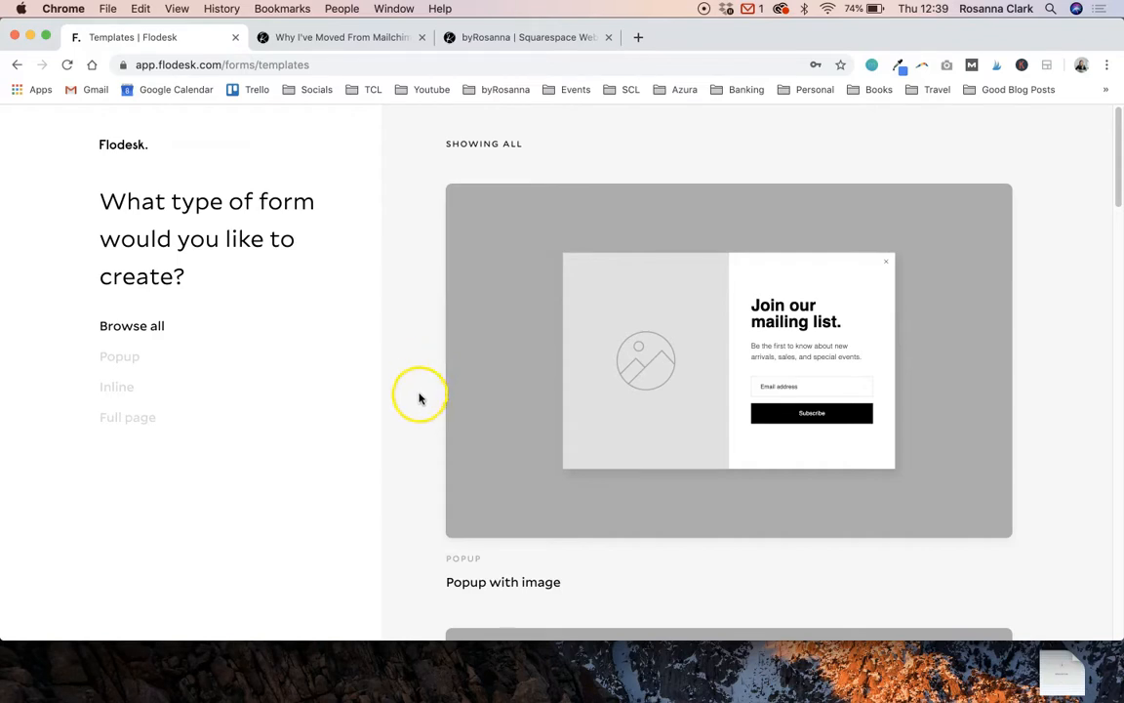
# Examine the popup and ribbon banner form templates, comparing the ribbon banner with the newsletter sign-up on the byRosanna website.
pyautogui.scroll(-3, 420, 420)
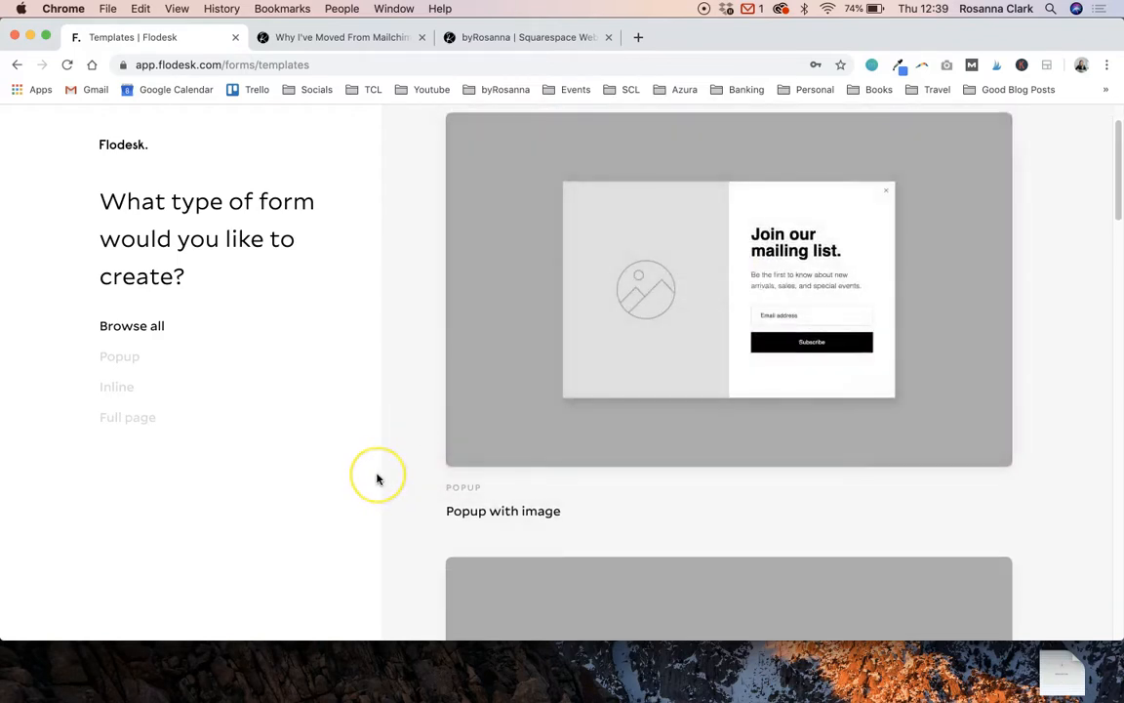
pyautogui.scroll(-4, 378, 478)
pyautogui.scroll(-5, 378, 478)
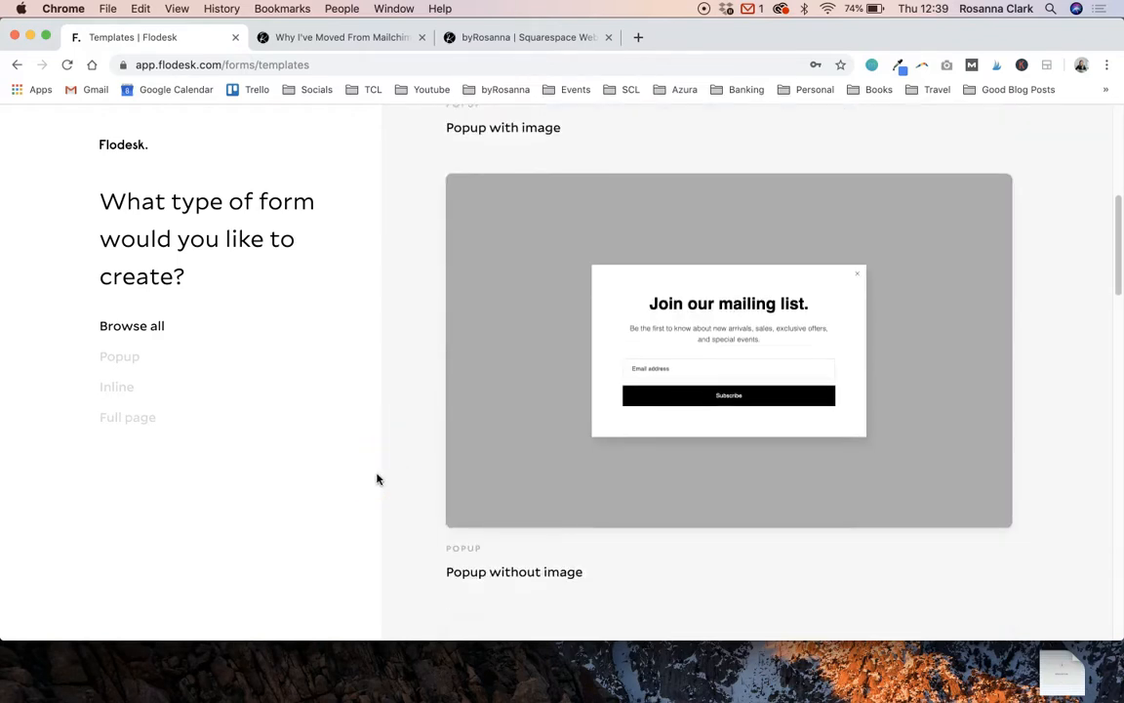
pyautogui.scroll(-3, 708, 306)
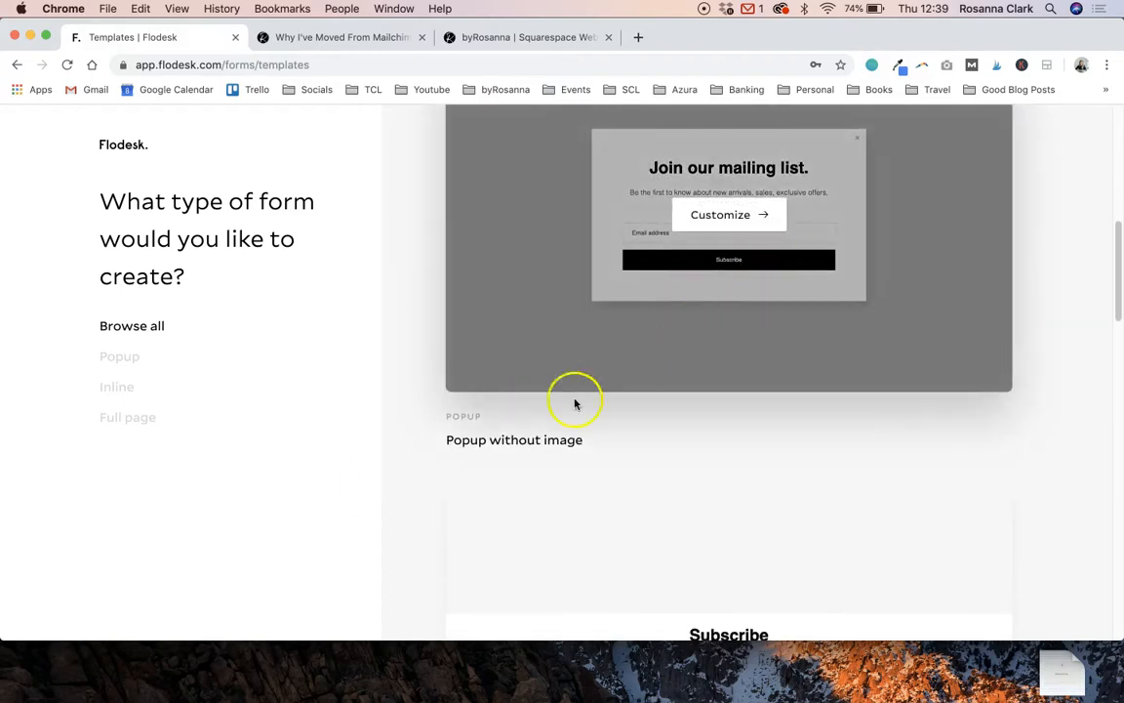
pyautogui.scroll(-7, 428, 481)
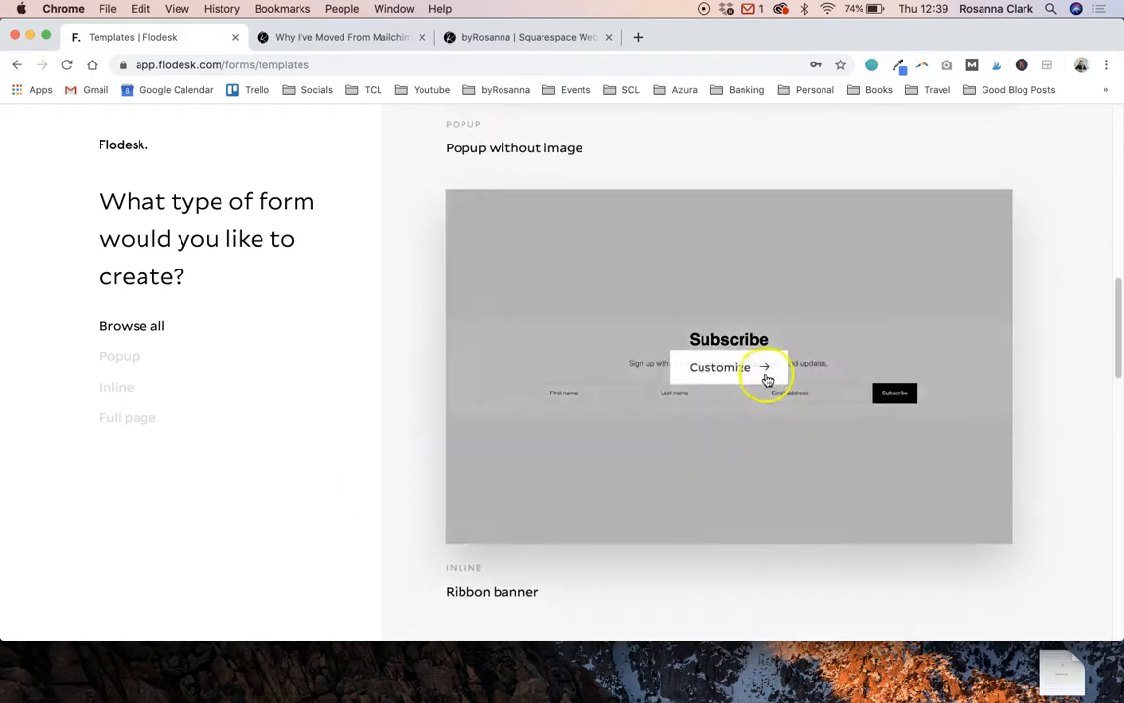
pyautogui.scroll(-2, 749, 453)
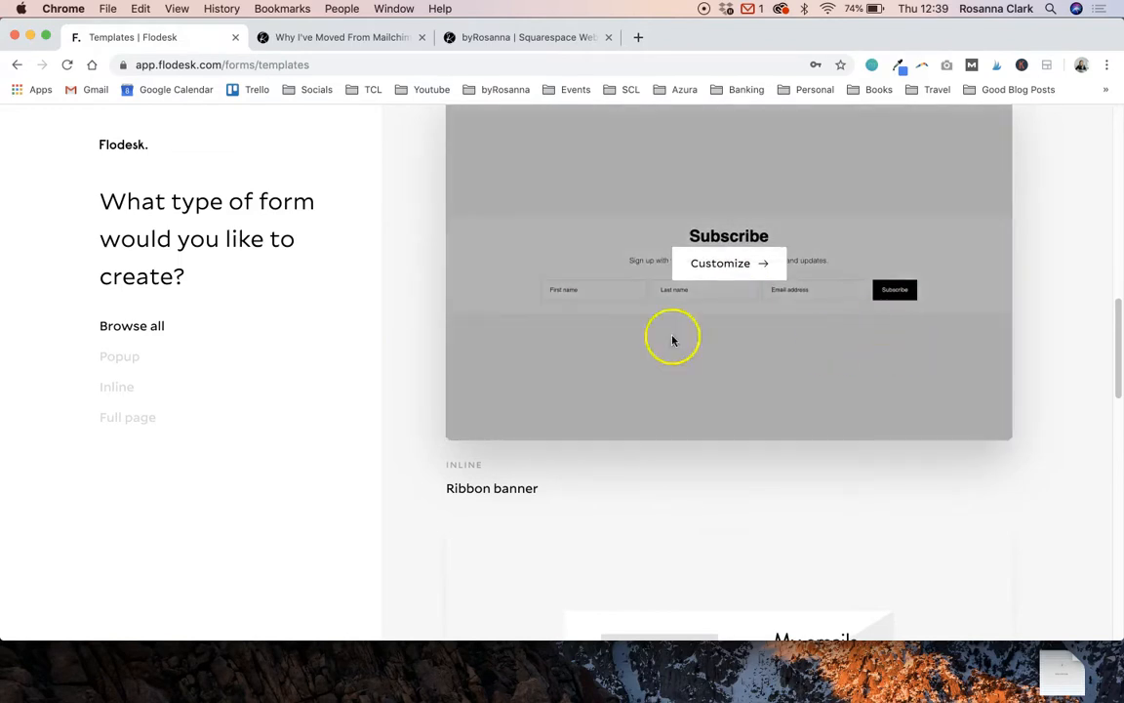
pyautogui.click(514, 39)
pyautogui.scroll(-15, 592, 303)
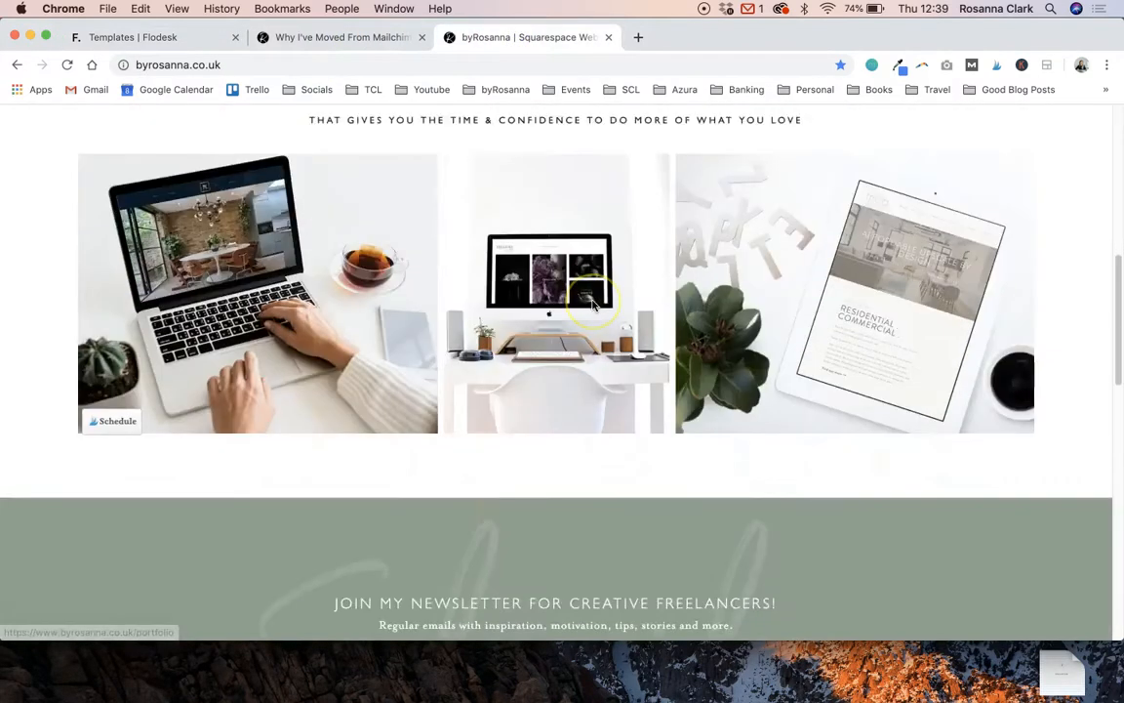
pyautogui.click(203, 34)
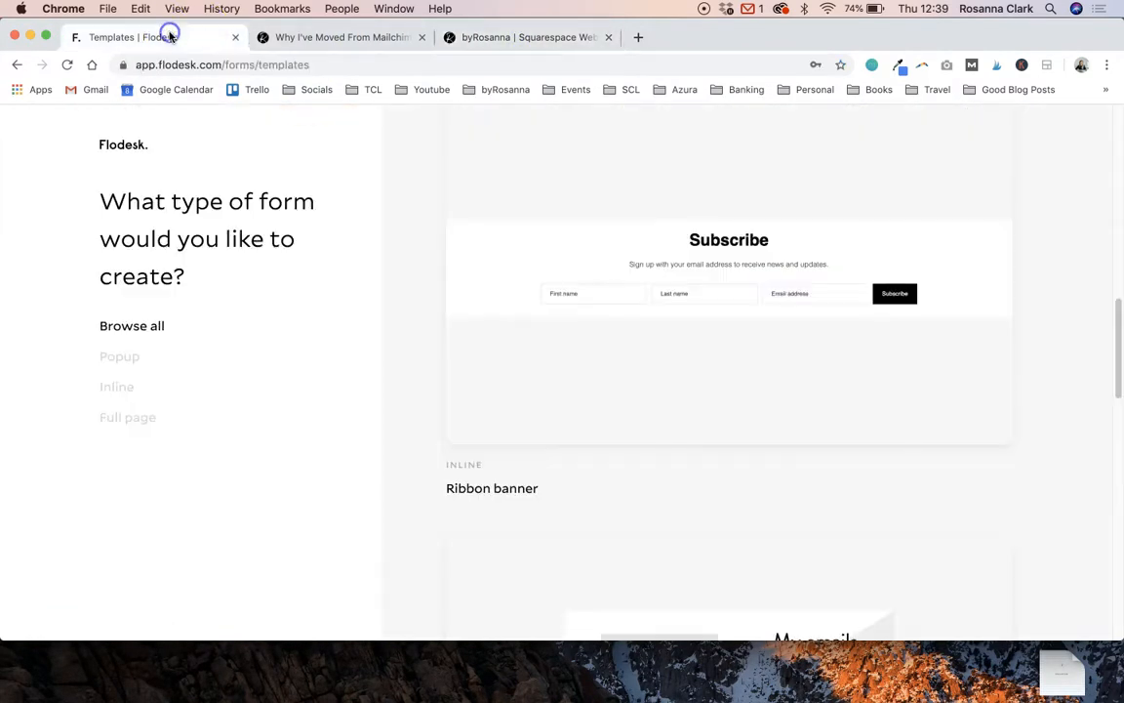
# Review the remaining inline templates and the full-page form template.
pyautogui.scroll(-6, 500, 419)
pyautogui.moveTo(654, 409)
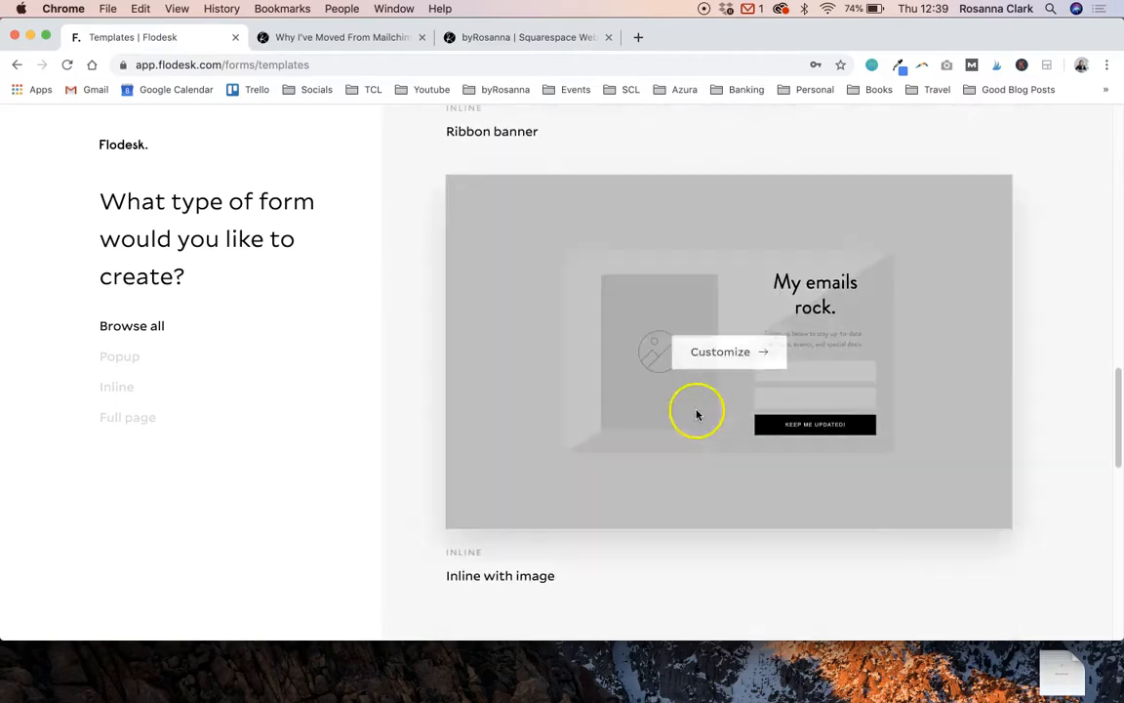
pyautogui.scroll(-5, 680, 456)
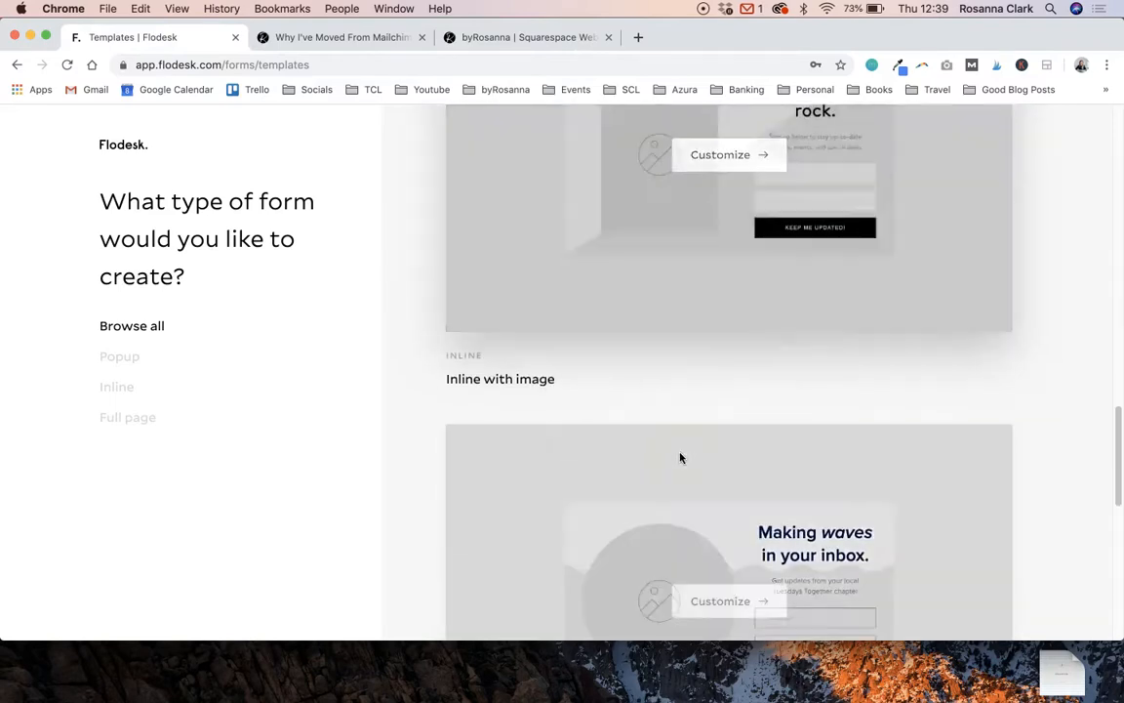
pyautogui.scroll(-5, 580, 438)
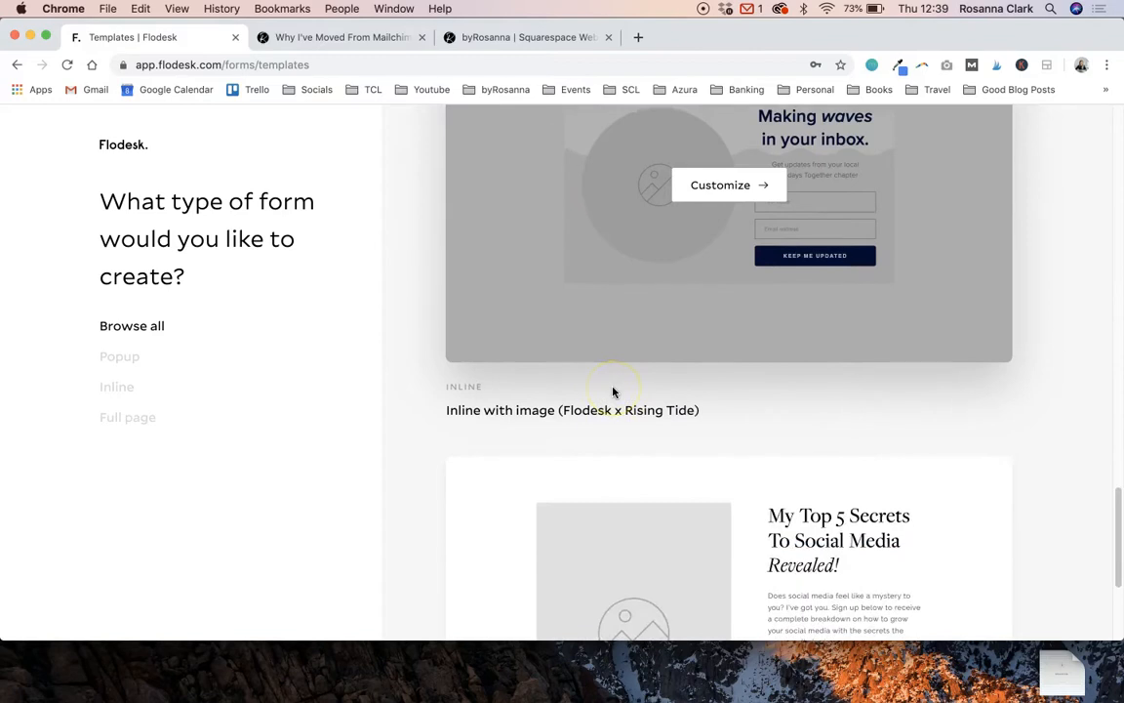
pyautogui.scroll(-1, 772, 438)
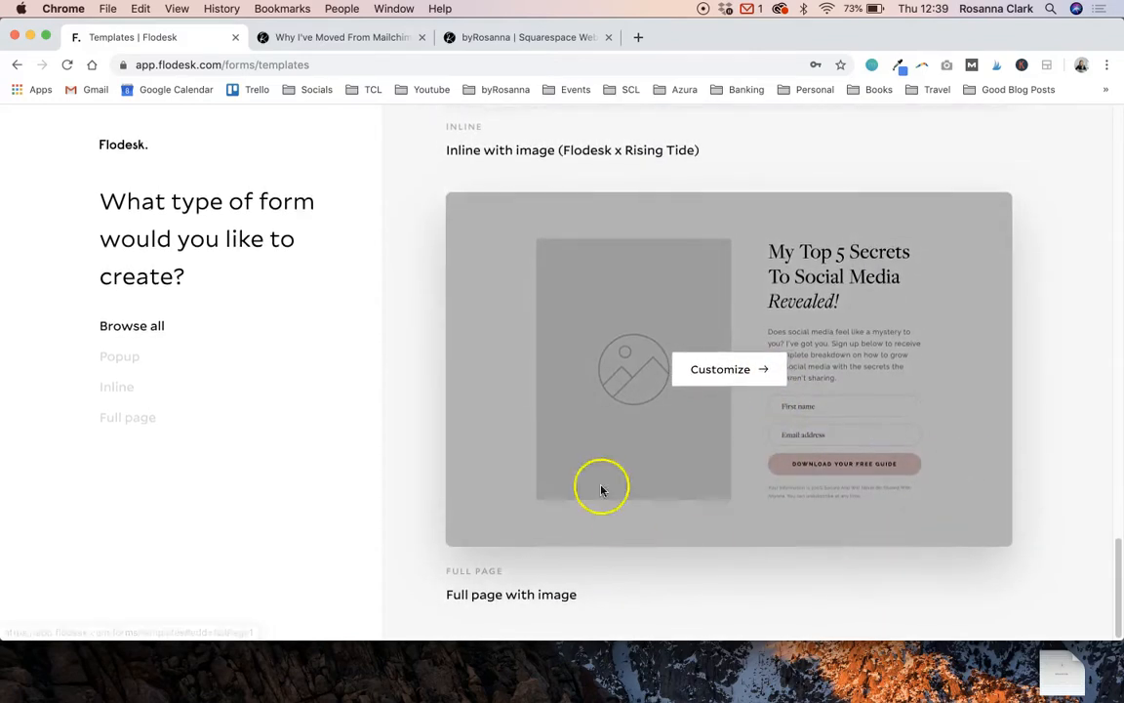
pyautogui.scroll(1, 585, 390)
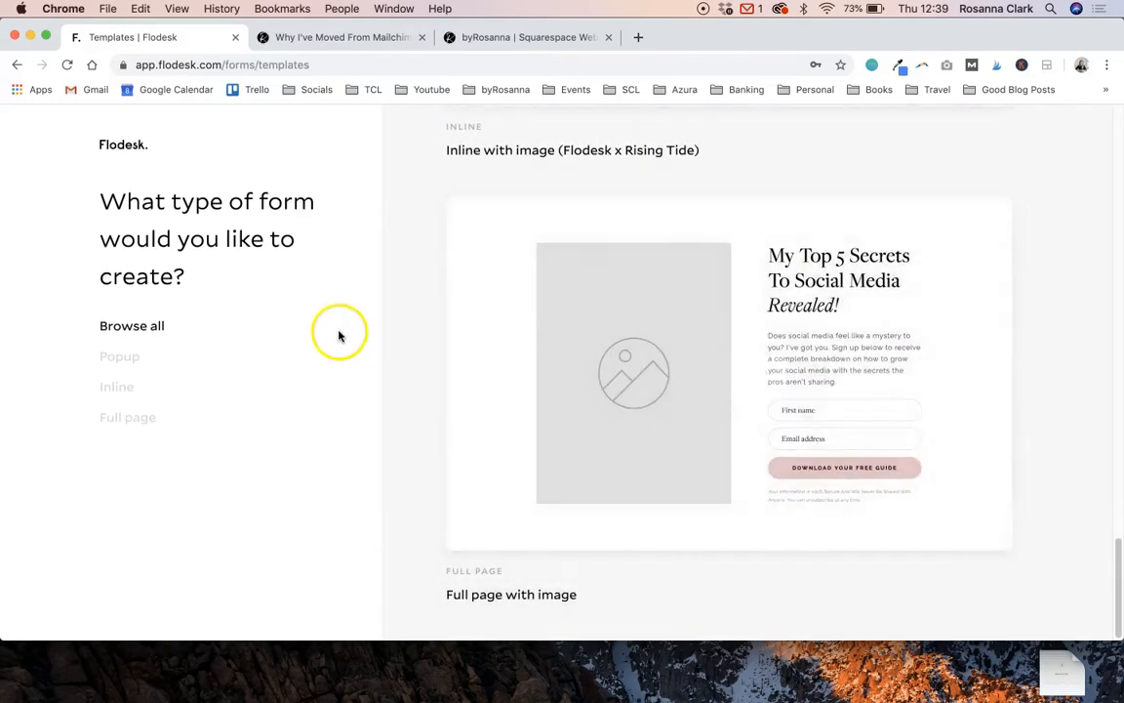
# Choose the "Inline with image" template, headed "My emails rock.", for customization.
pyautogui.scroll(10, 447, 299)
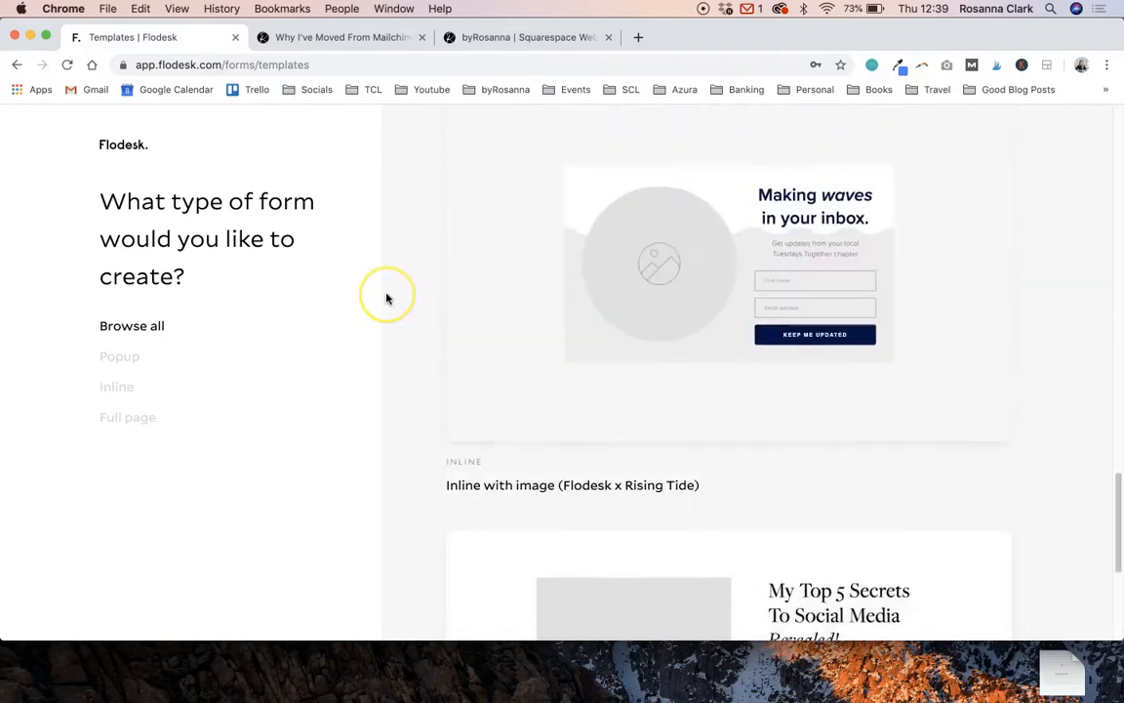
pyautogui.scroll(2, 386, 299)
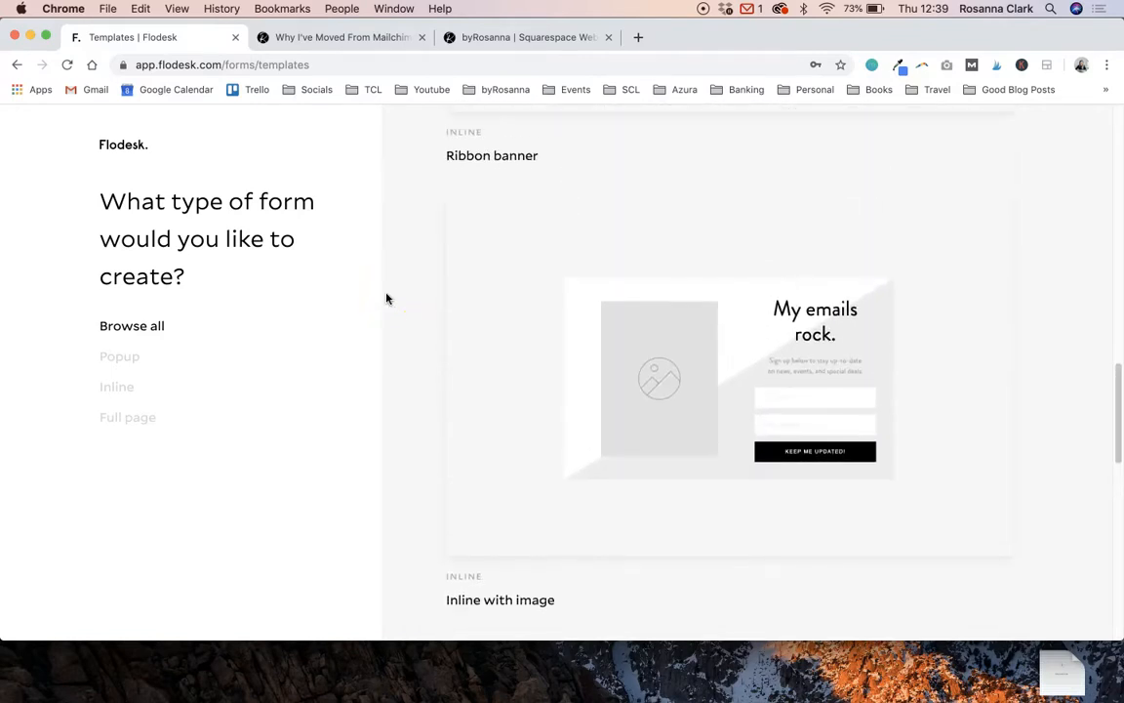
pyautogui.moveTo(612, 356)
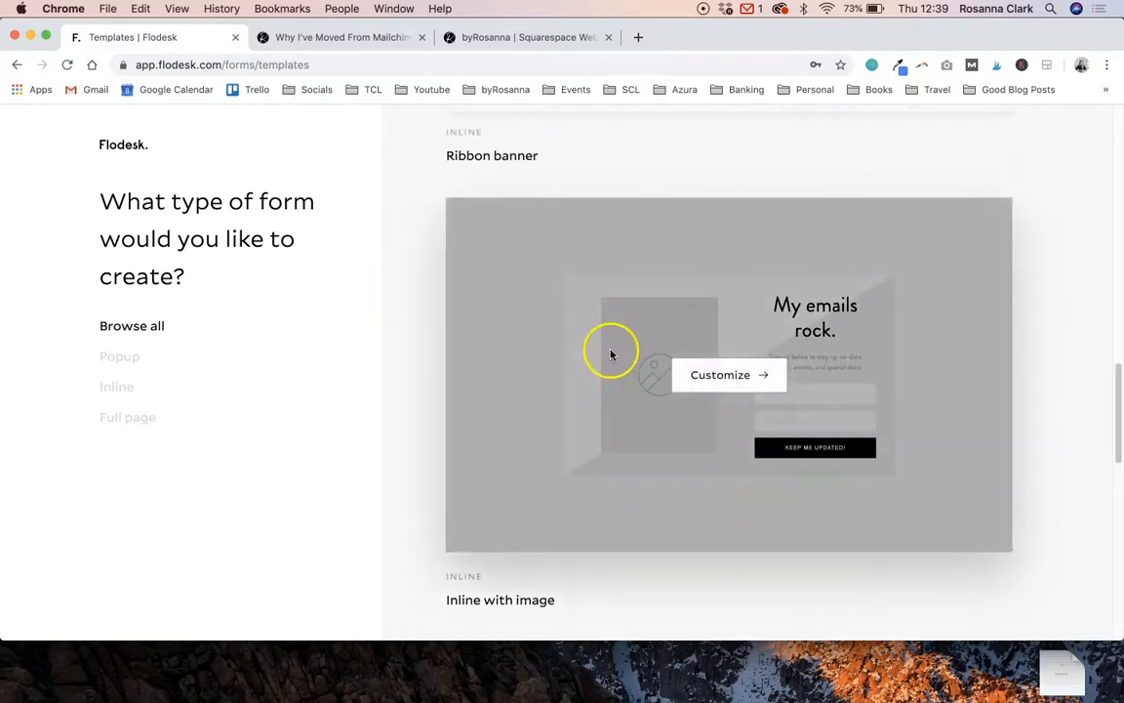
pyautogui.click(730, 379)
pyautogui.click(707, 417)
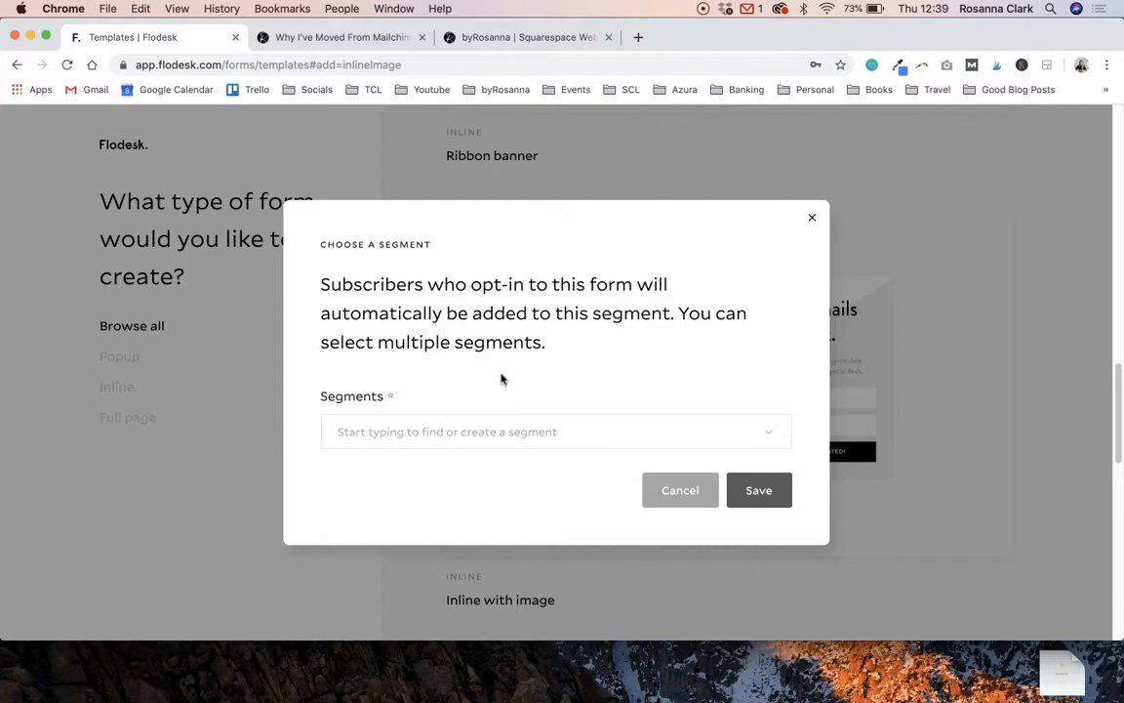
# Create a new segment named "Mini Marketing Guide" for the form's subscribers and save it.
pyautogui.click(477, 436)
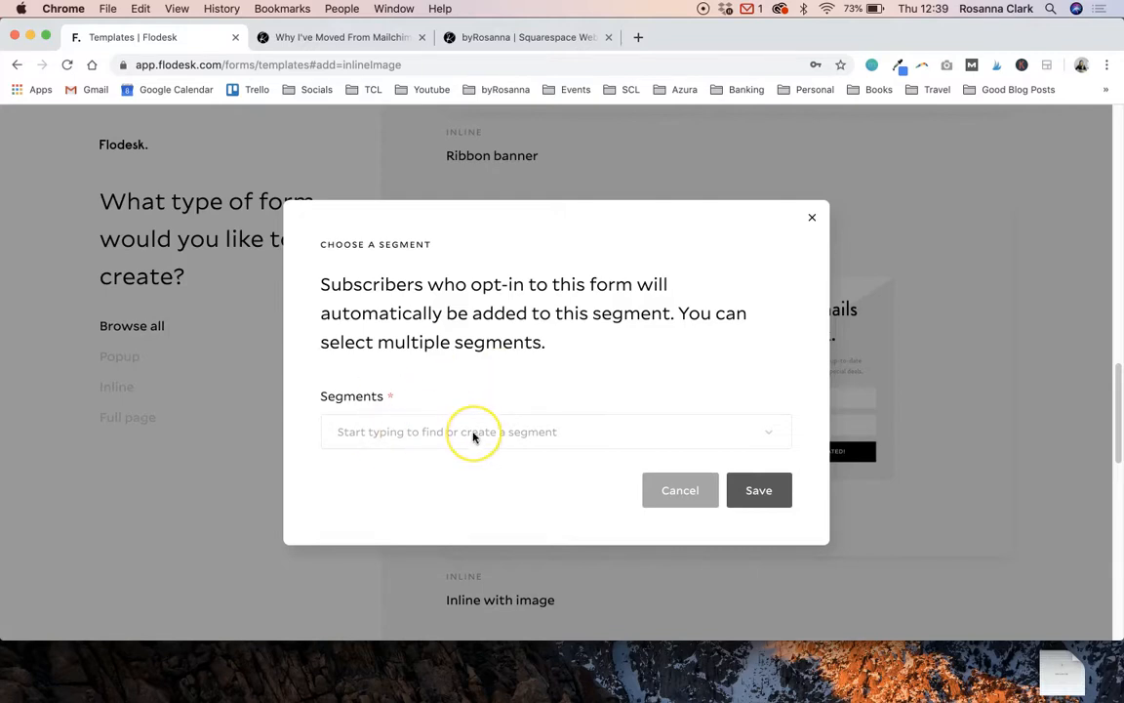
pyautogui.click(474, 434)
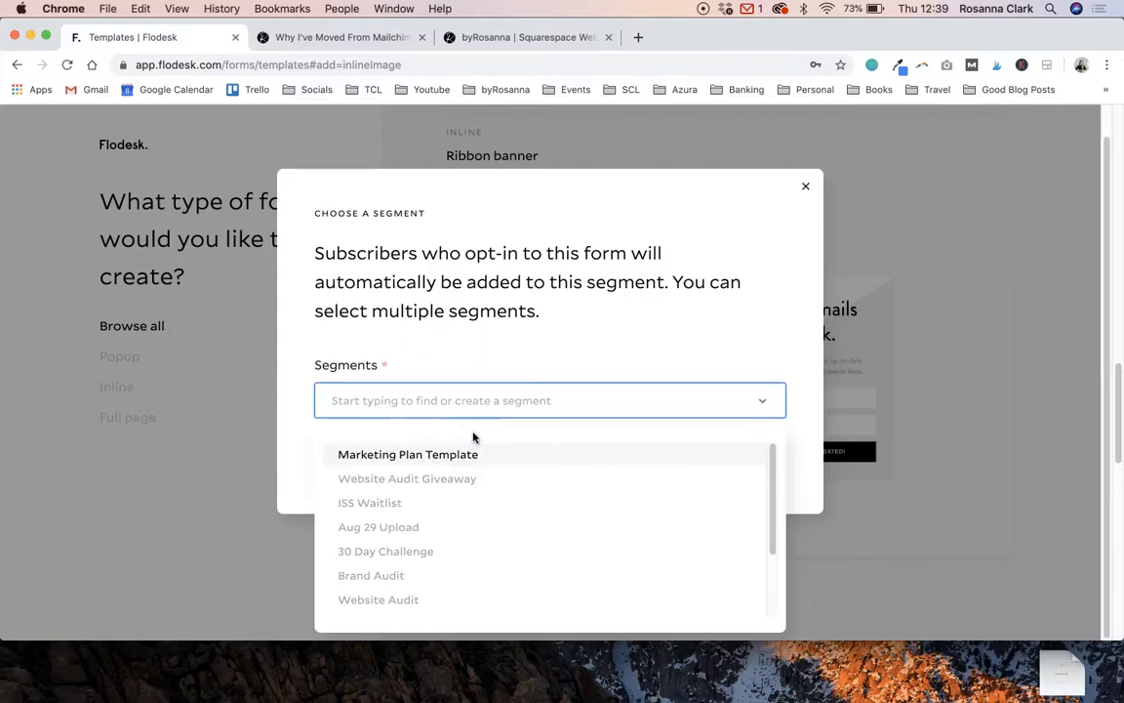
pyautogui.write('M')
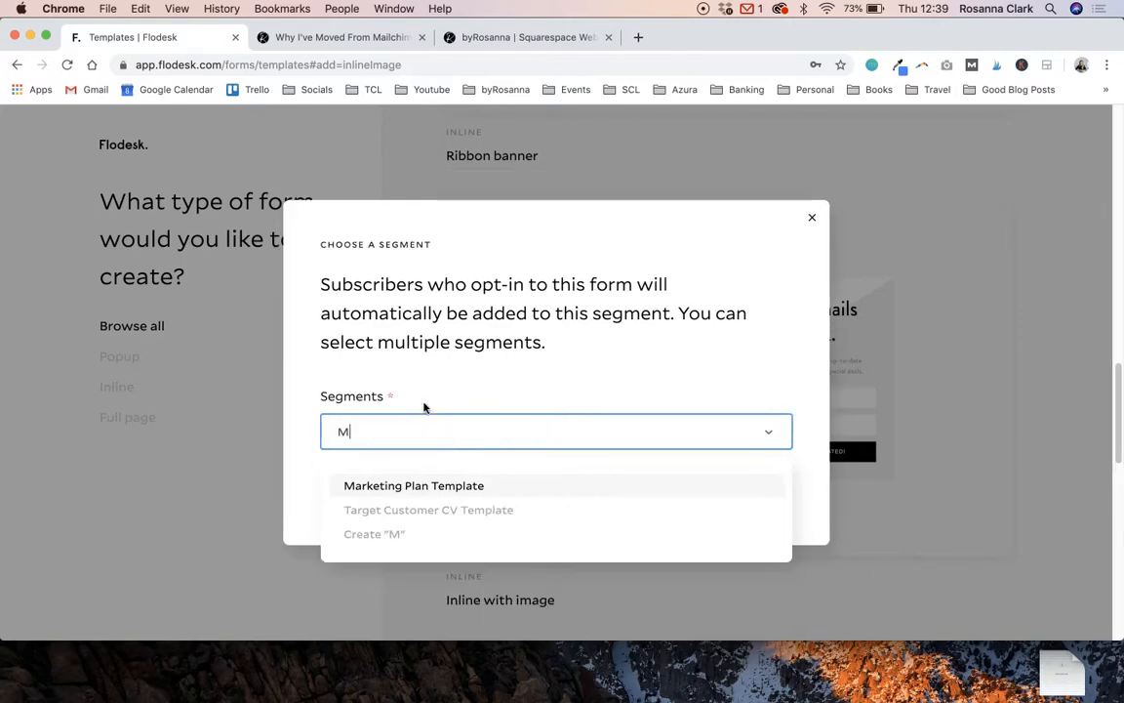
pyautogui.write('arketing Guide')
pyautogui.click(340, 433)
pyautogui.write('Mini')
pyautogui.press('Return')
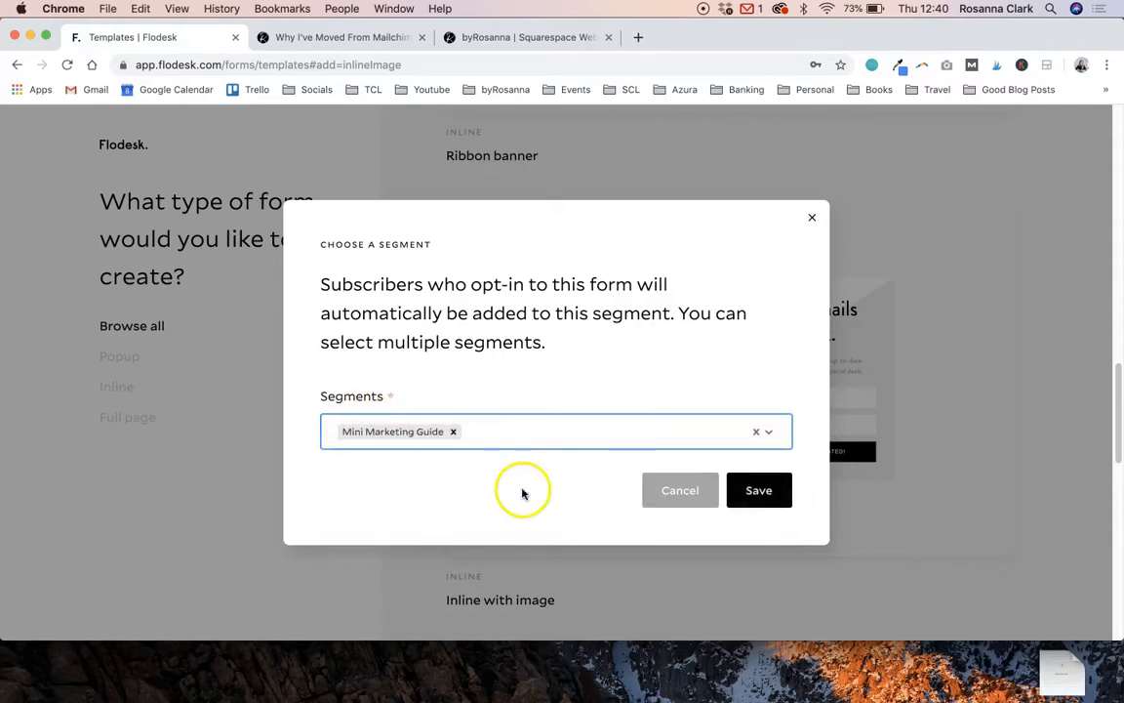
pyautogui.click(758, 492)
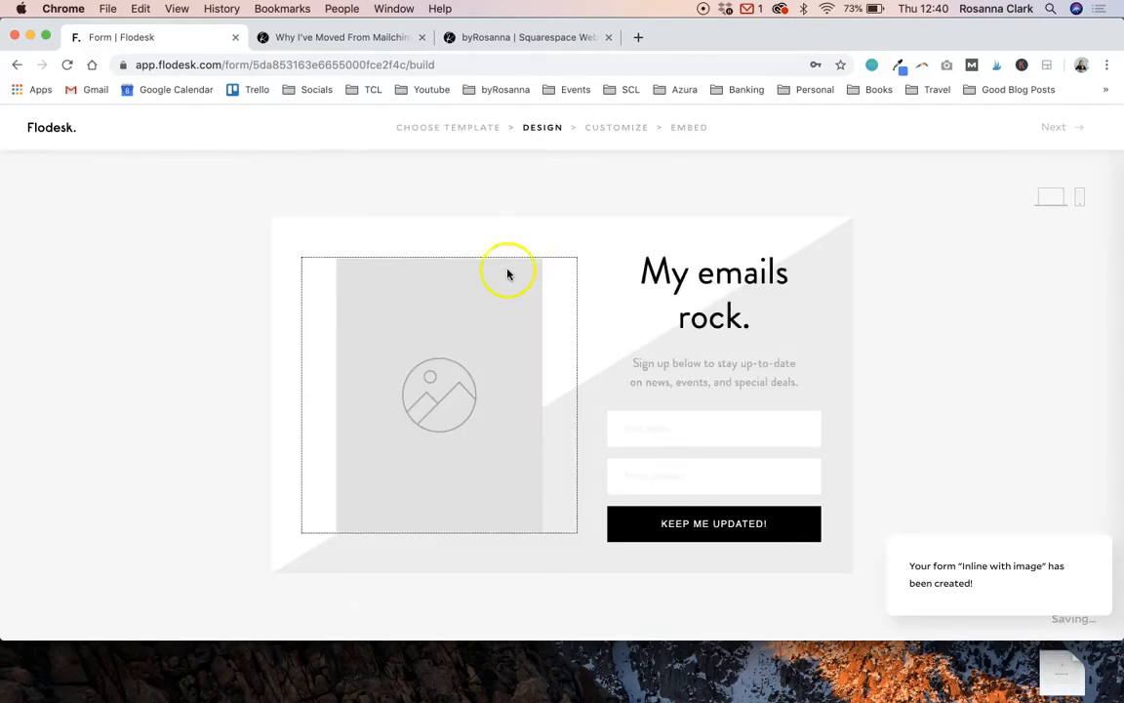
# Give the form the plain single-color background style and set its background color to light grey #F4F4F4.
pyautogui.click(552, 204)
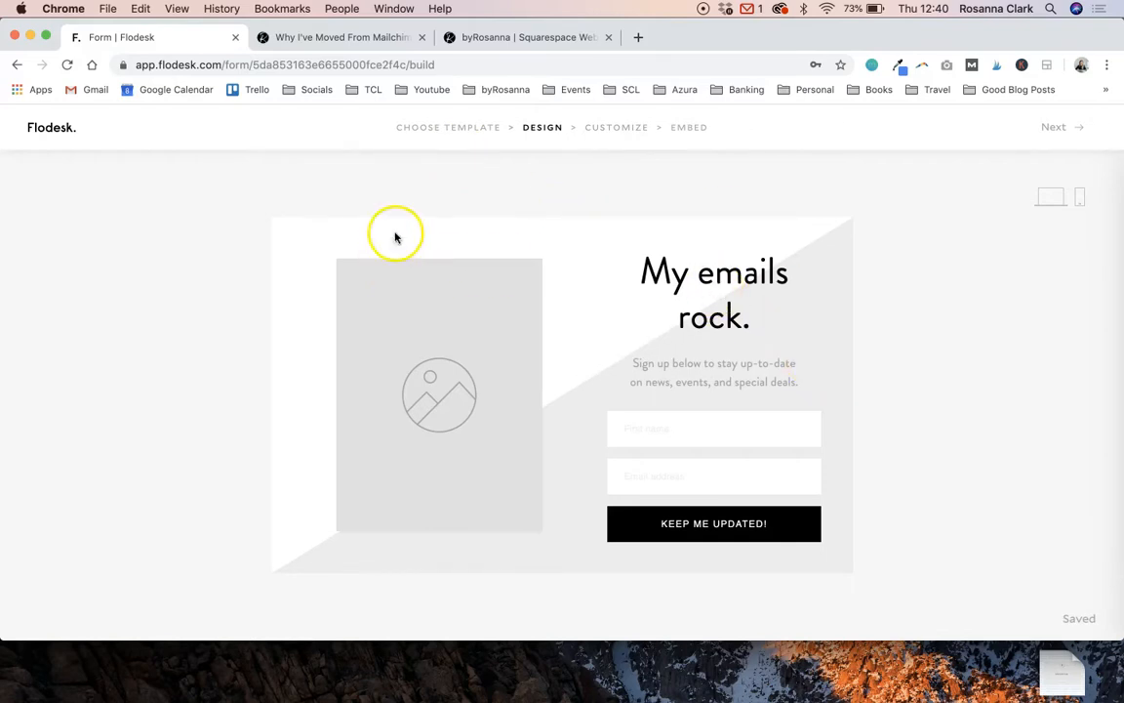
pyautogui.click(592, 369)
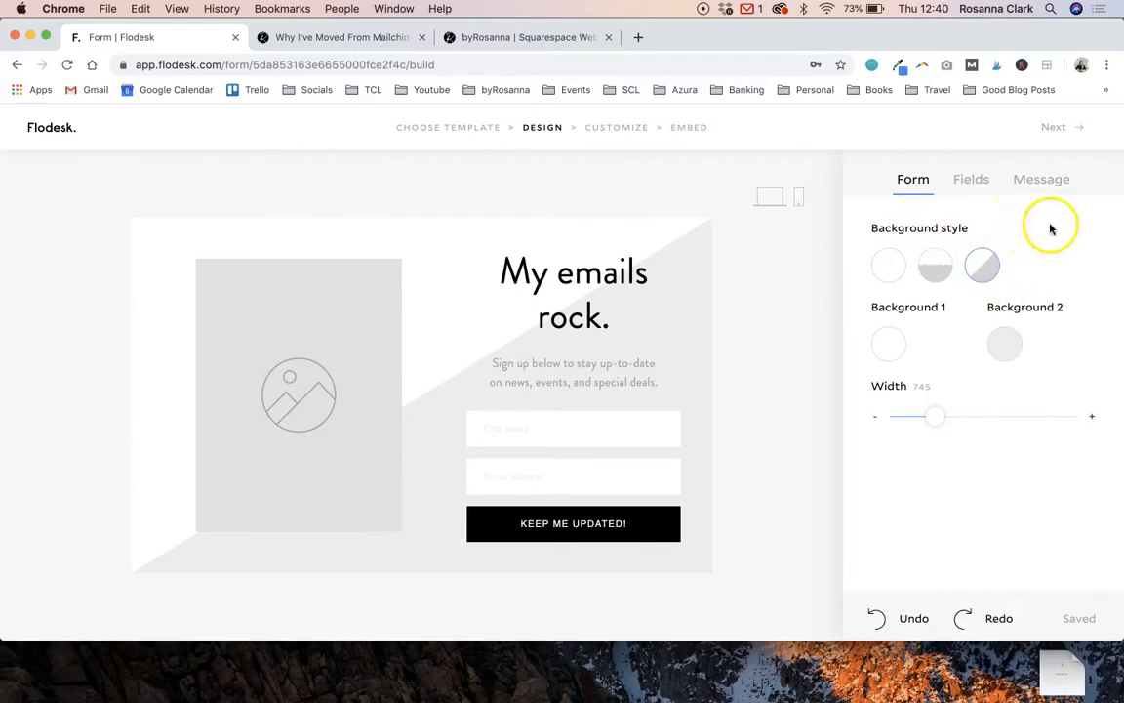
pyautogui.click(896, 267)
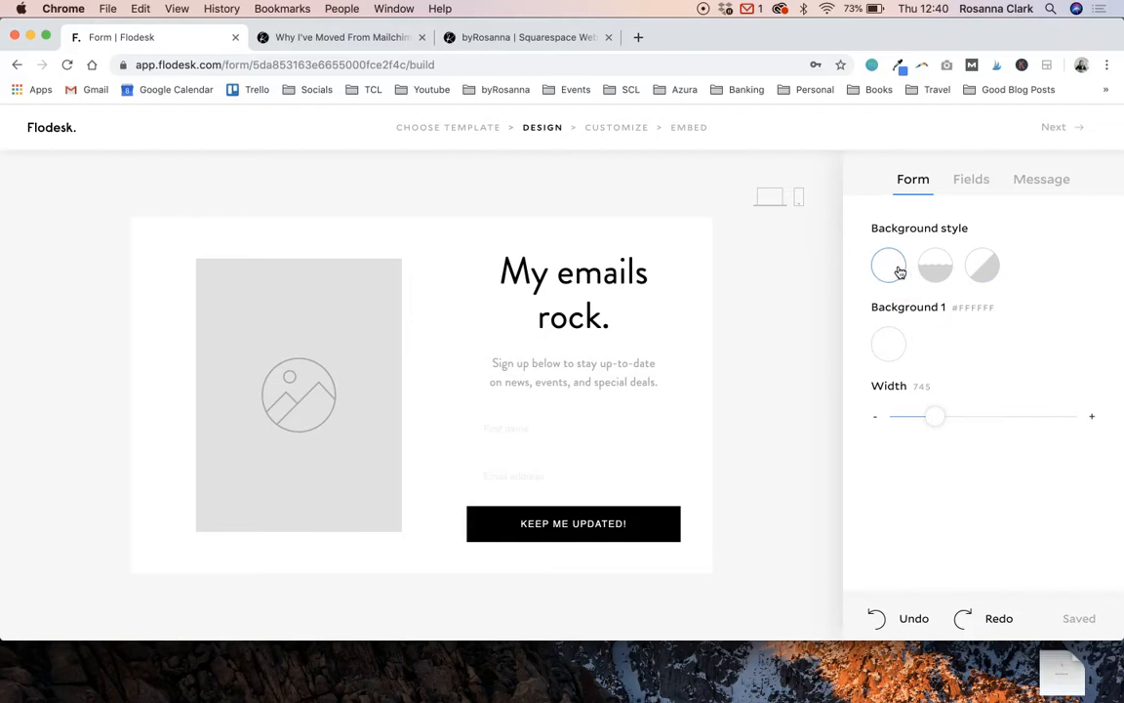
pyautogui.click(890, 348)
pyautogui.click(929, 427)
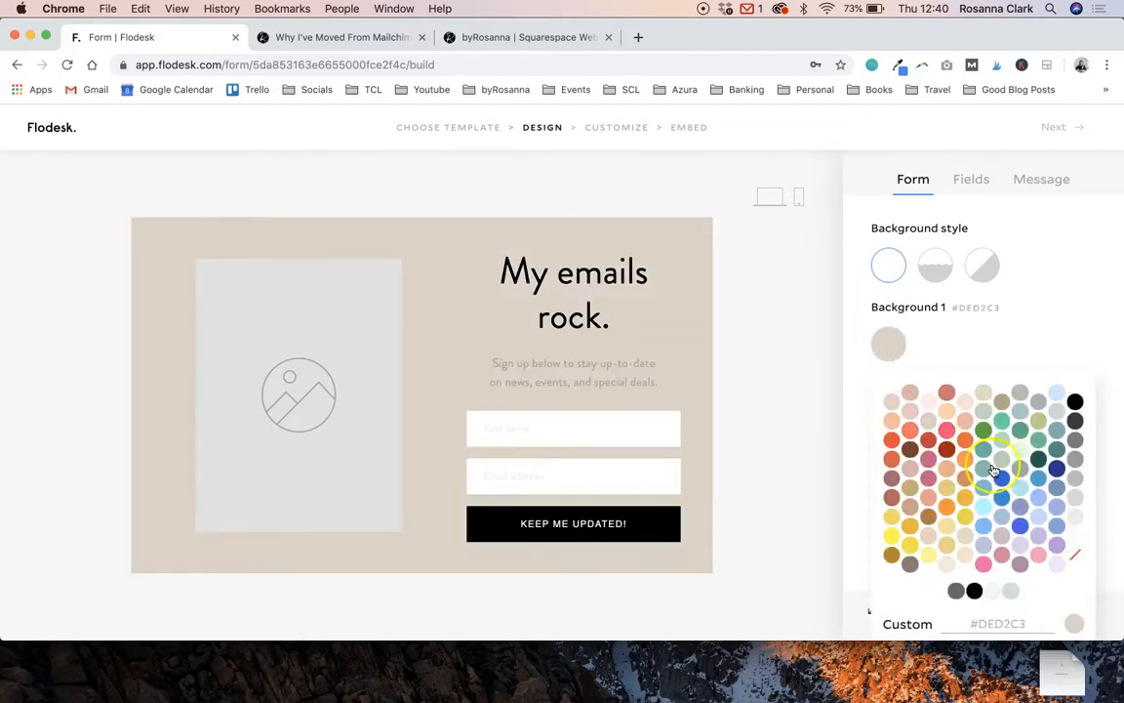
pyautogui.click(998, 591)
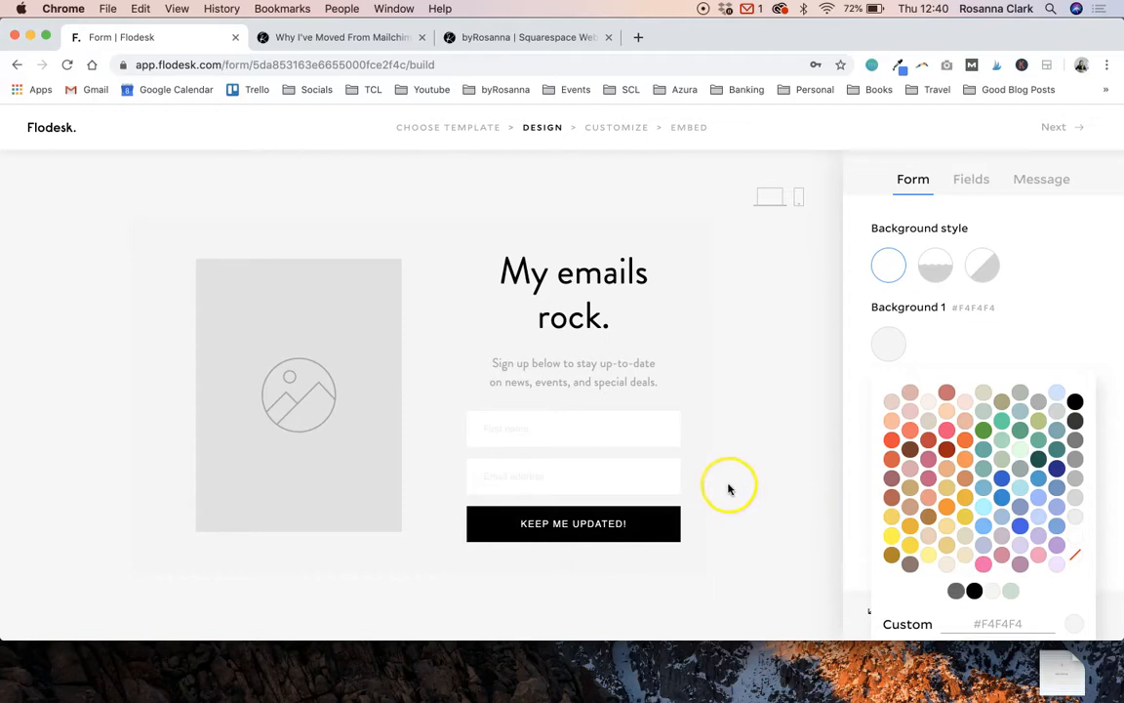
# Set the fill color of the "KEEP ME UPDATED!" button to pale green #CDE1D0.
pyautogui.click(661, 530)
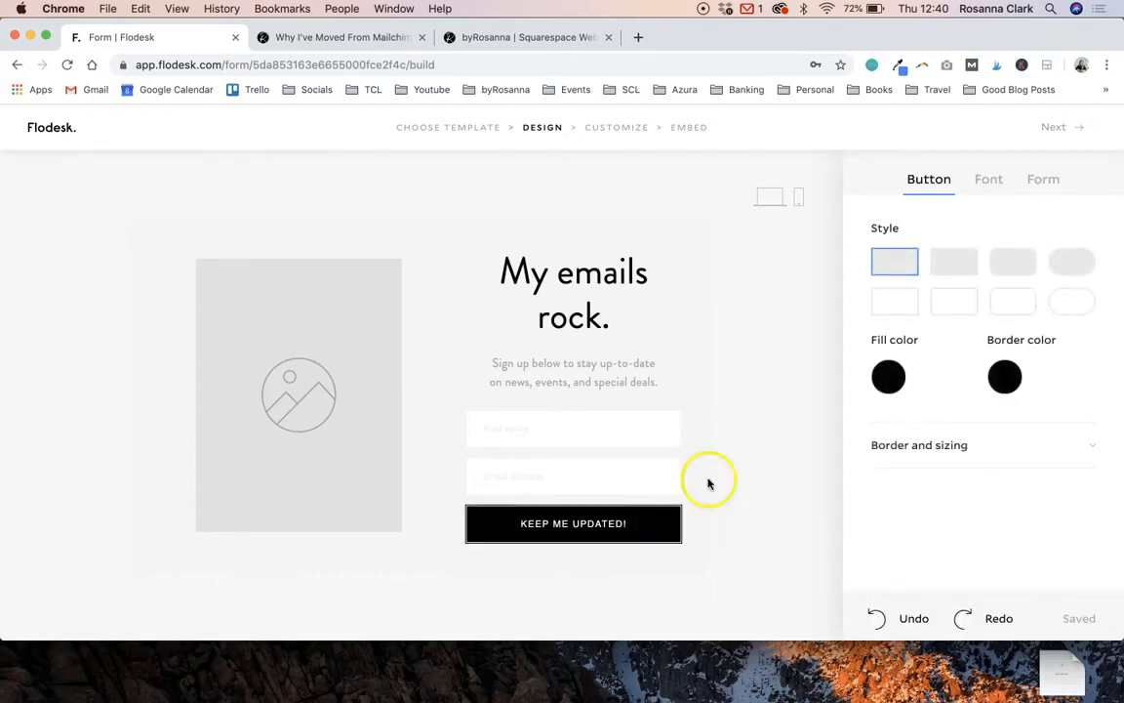
pyautogui.click(877, 391)
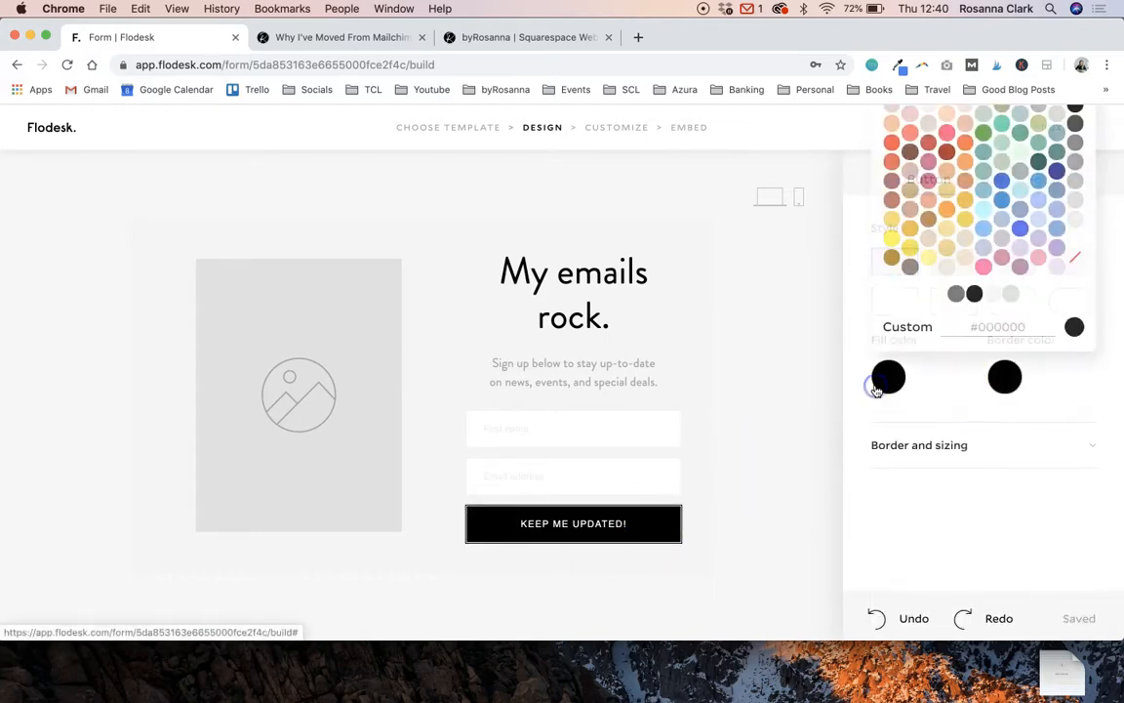
pyautogui.click(1013, 294)
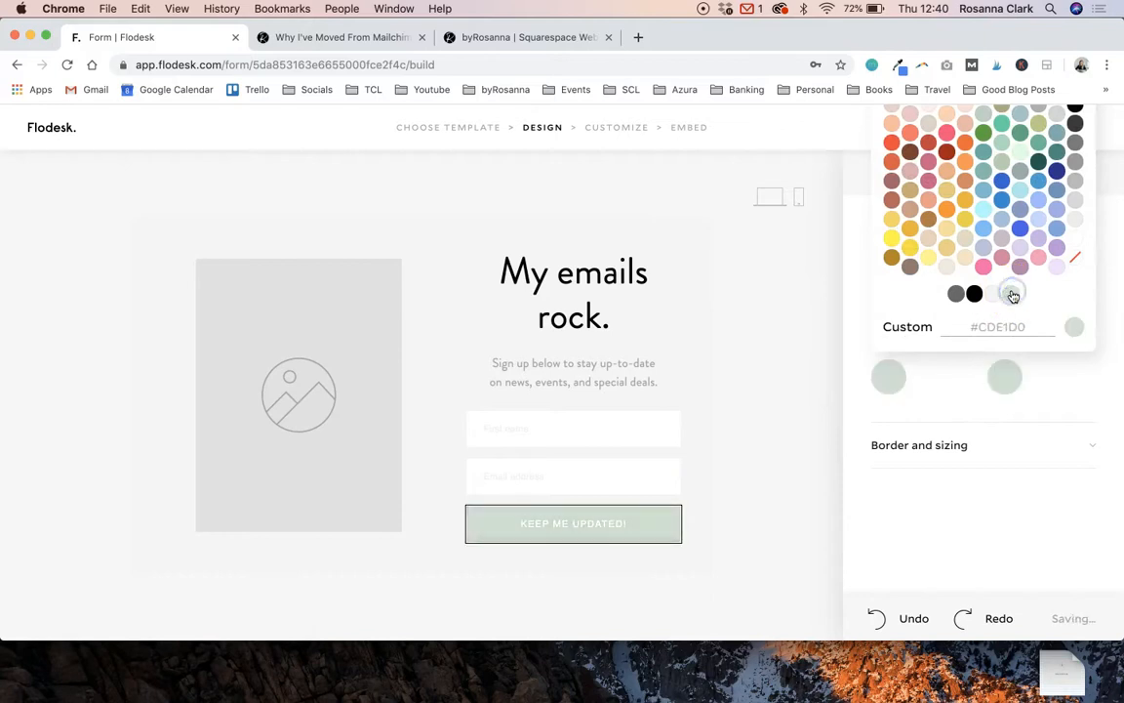
pyautogui.click(793, 380)
pyautogui.click(643, 520)
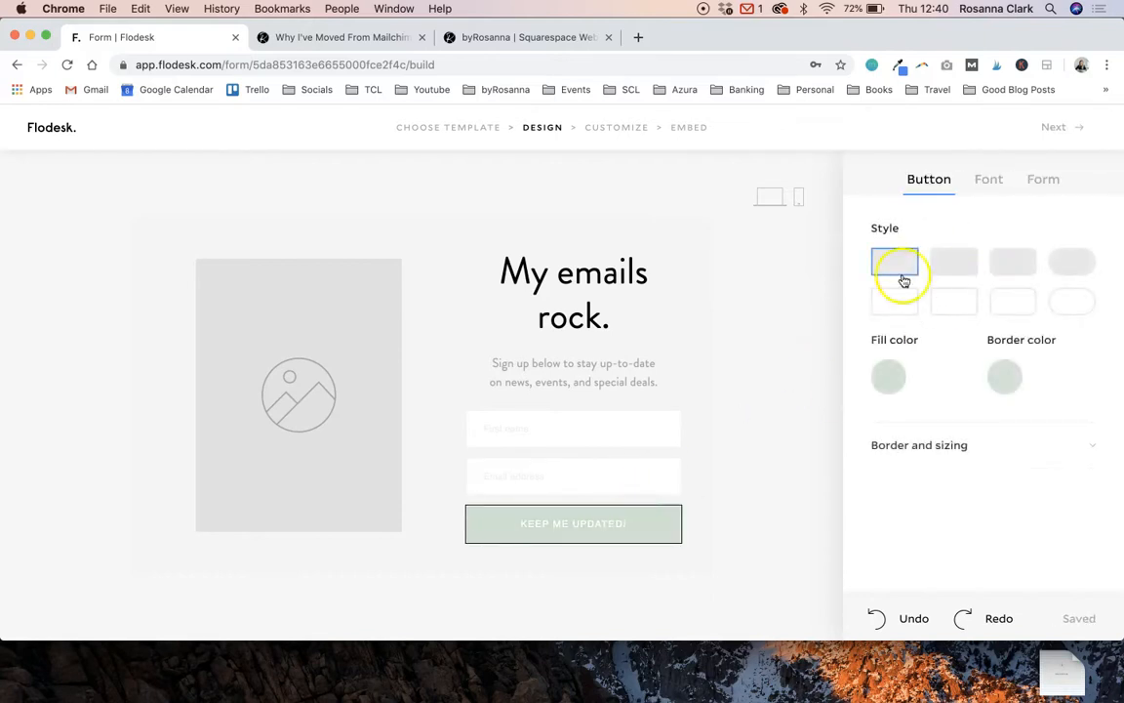
pyautogui.click(760, 403)
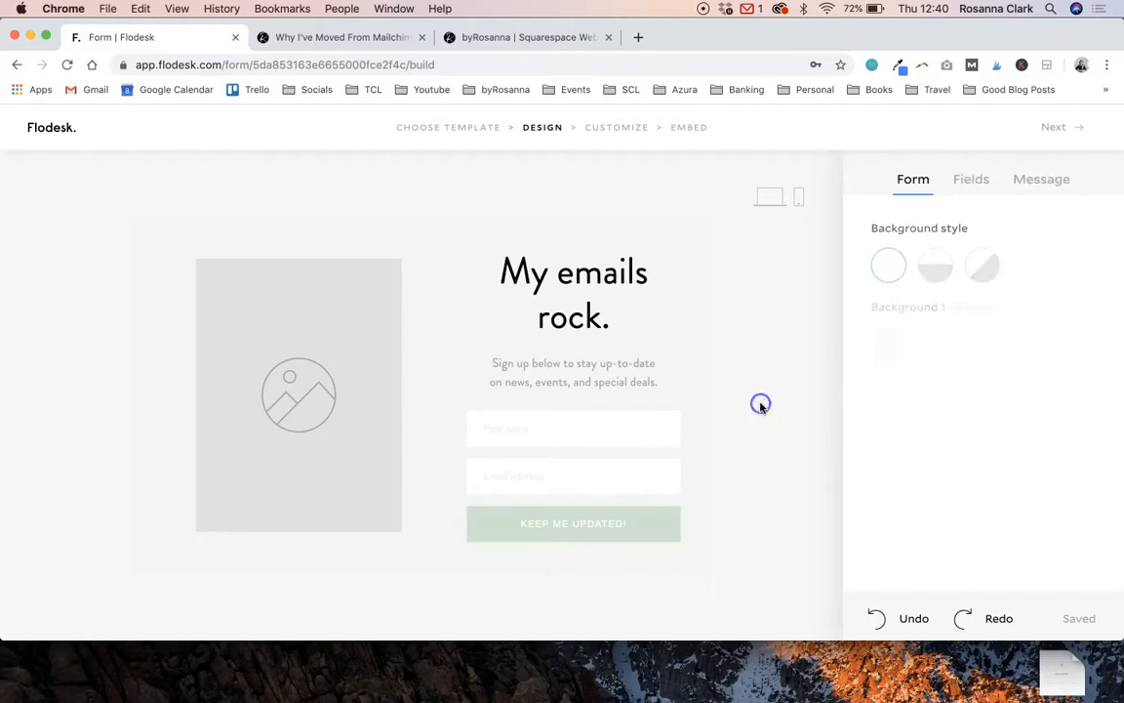
# Change the placeholder font of the first name and email address fields and set its text color to a darker grey.
pyautogui.click(597, 426)
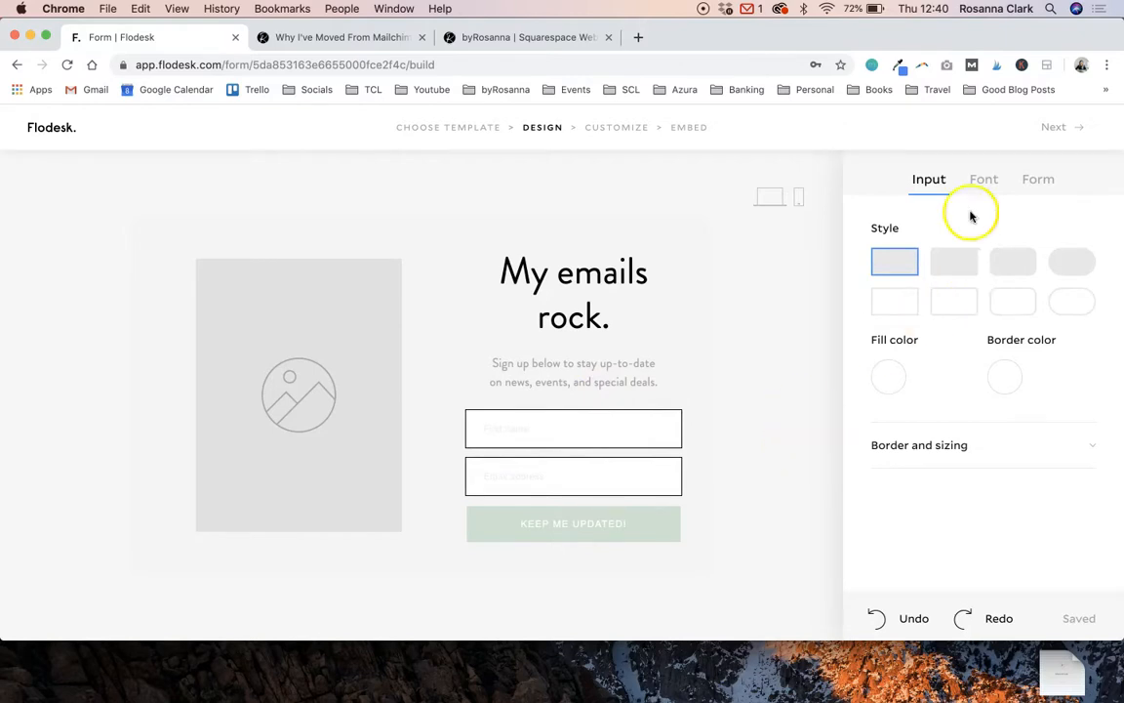
pyautogui.click(988, 184)
pyautogui.click(977, 260)
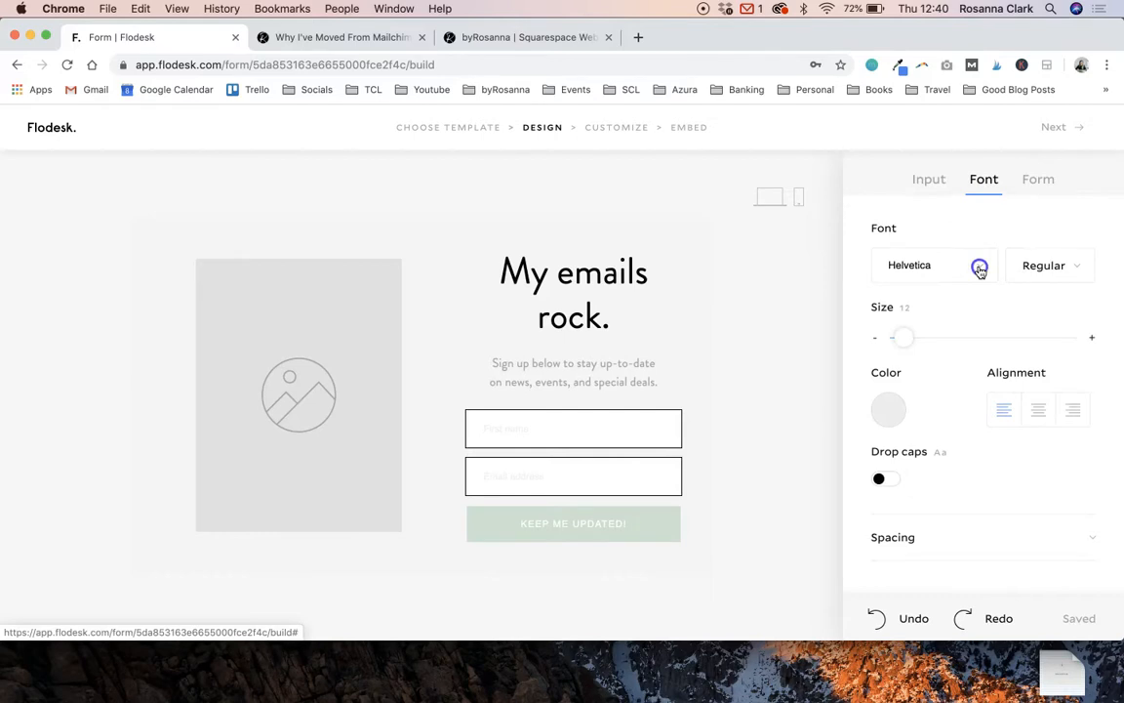
pyautogui.scroll(3, 941, 458)
pyautogui.click(888, 409)
pyautogui.click(822, 409)
# Style the description below the heading in Gill Sans, size 12, with a darker grey font color.
pyautogui.click(574, 372)
pyautogui.click(928, 268)
pyautogui.scroll(-5, 933, 388)
pyautogui.click(937, 320)
pyautogui.moveTo(921, 338); pyautogui.dragTo(906, 338)
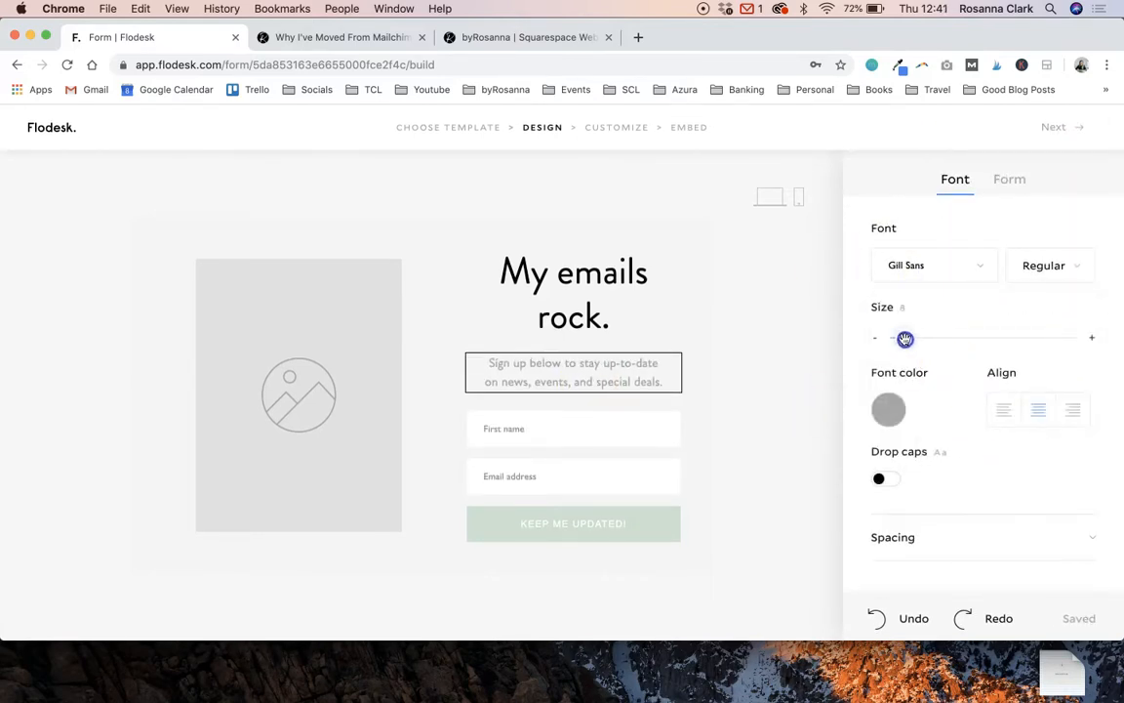
pyautogui.click(1091, 338)
pyautogui.click(888, 409)
pyautogui.click(799, 344)
# Set the "My emails rock." heading to the Playfair Display font at size 31.
pyautogui.click(574, 298)
pyautogui.click(941, 264)
pyautogui.scroll(-5, 965, 409)
pyautogui.scroll(-5, 966, 409)
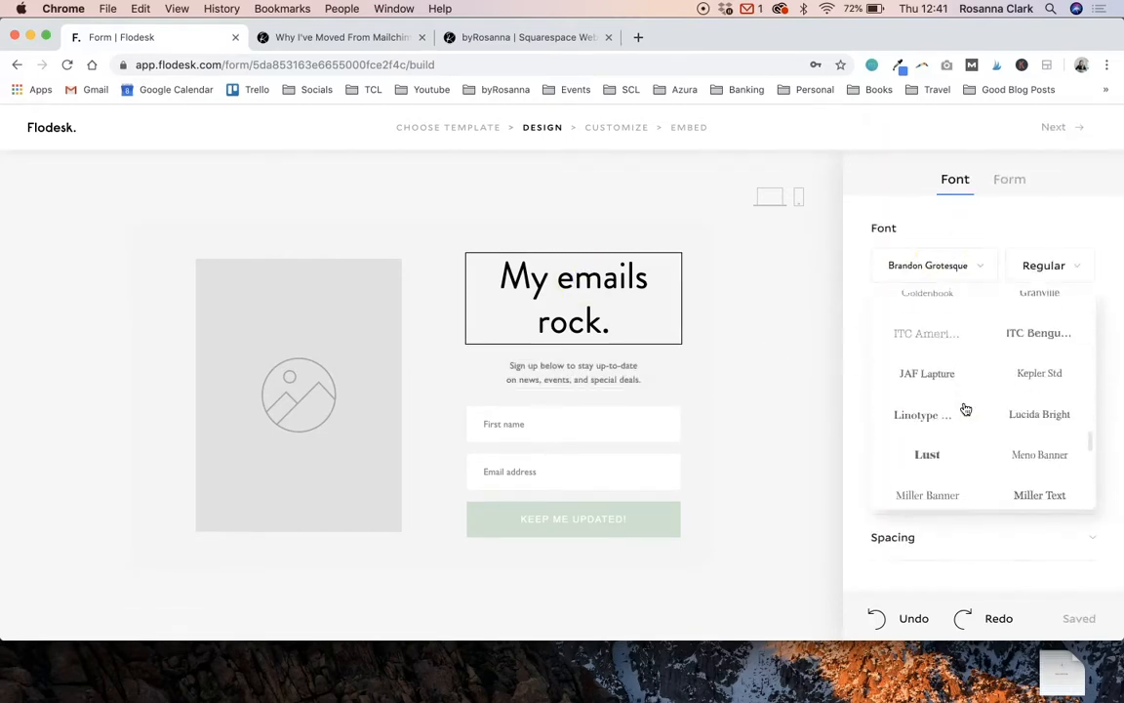
pyautogui.click(936, 371)
pyautogui.moveTo(958, 337); pyautogui.dragTo(973, 340)
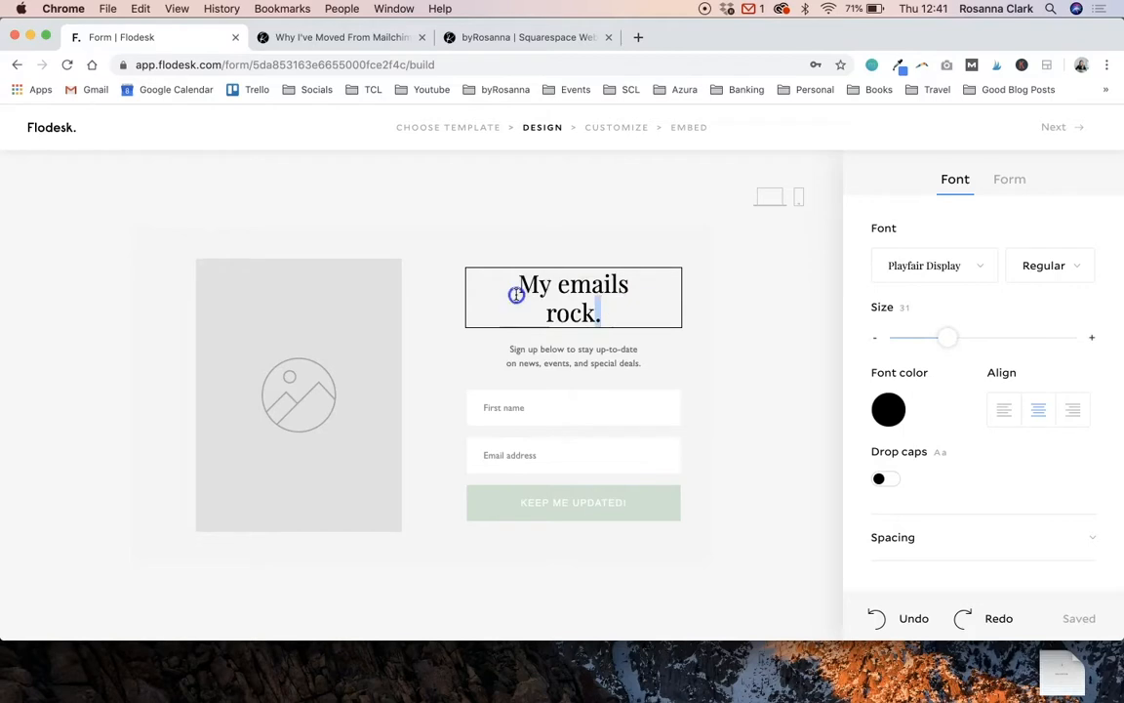
# Replace the heading text with "Download the FREE Mini Marketing Guide PDF" and reduce its size slightly to fit two lines.
pyautogui.press('super+a')
pyautogui.write('Download the FREE Mini Marketing Guide ')
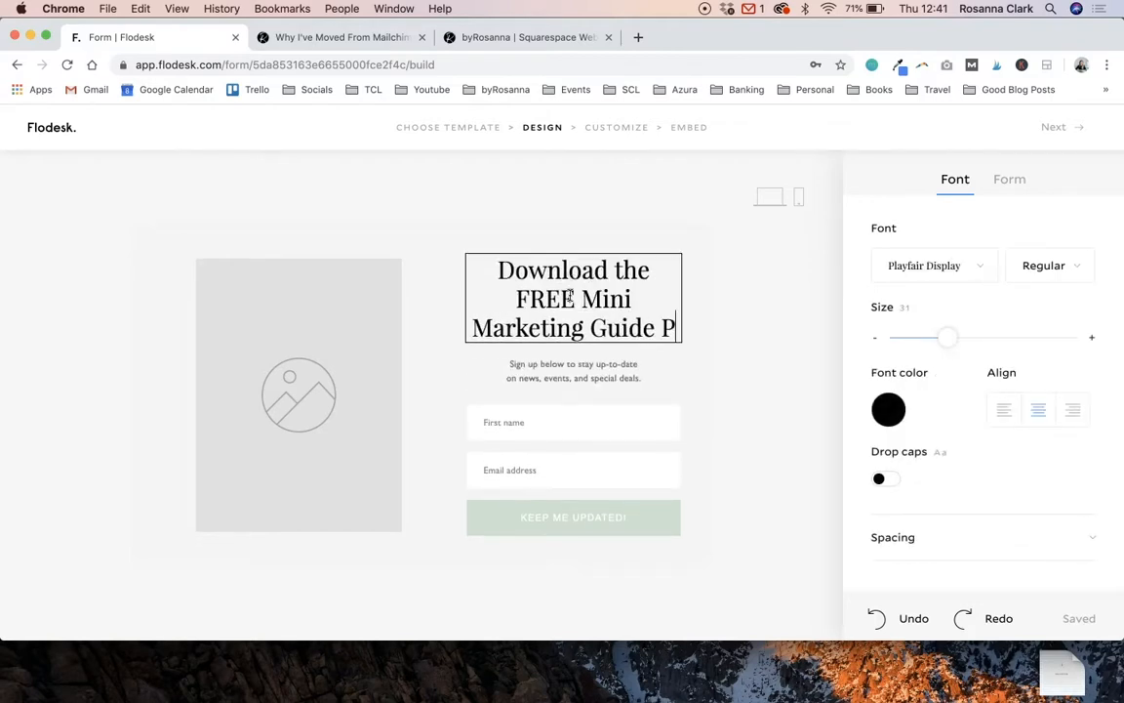
pyautogui.write('PDF')
pyautogui.moveTo(601, 346); pyautogui.dragTo(499, 252)
pyautogui.moveTo(951, 337); pyautogui.dragTo(940, 338)
pyautogui.click(779, 349)
# Reword the description as "Sign up below to download your free marketing guide for creatives, and be added to my newsletter list of weekly business inspiration.".
pyautogui.moveTo(642, 364); pyautogui.dragTo(574, 352)
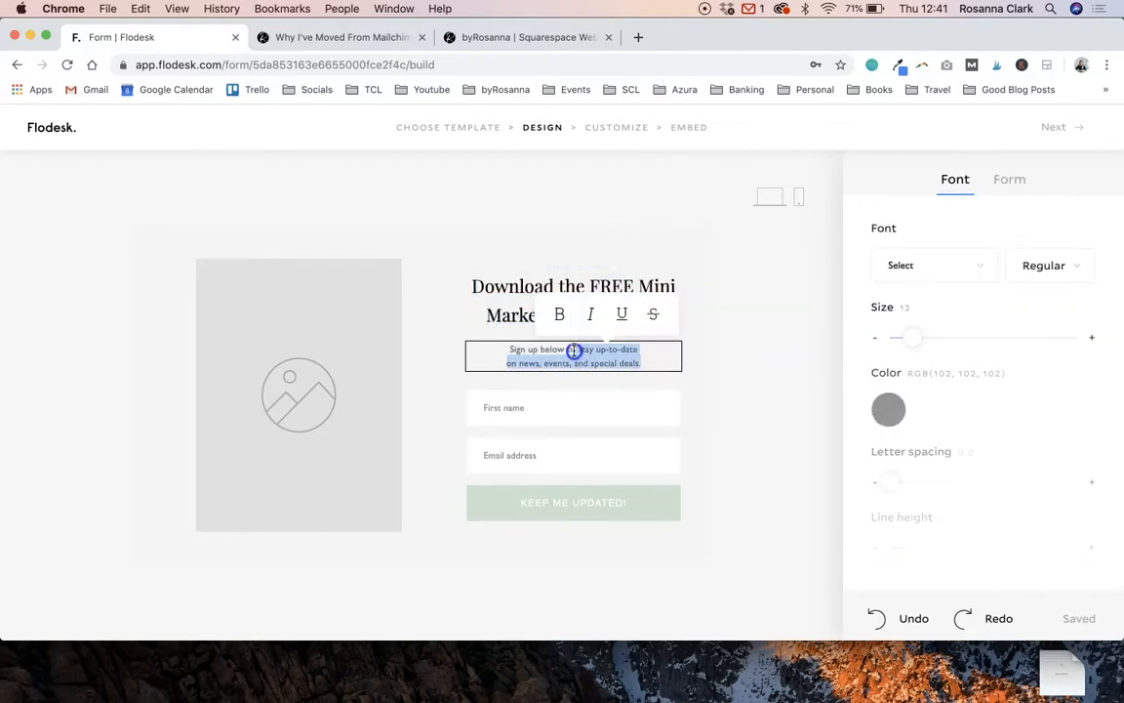
pyautogui.write('to download your free marketing guide ')
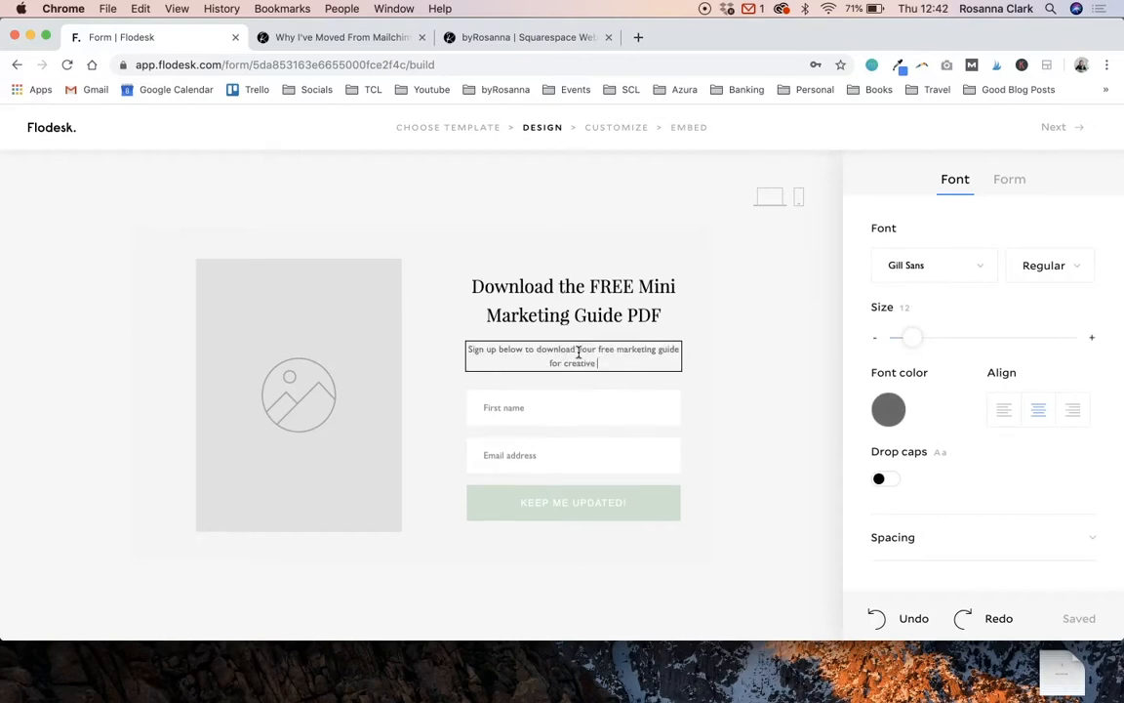
pyautogui.write('for creatives, and be added to my newsletter list of week')
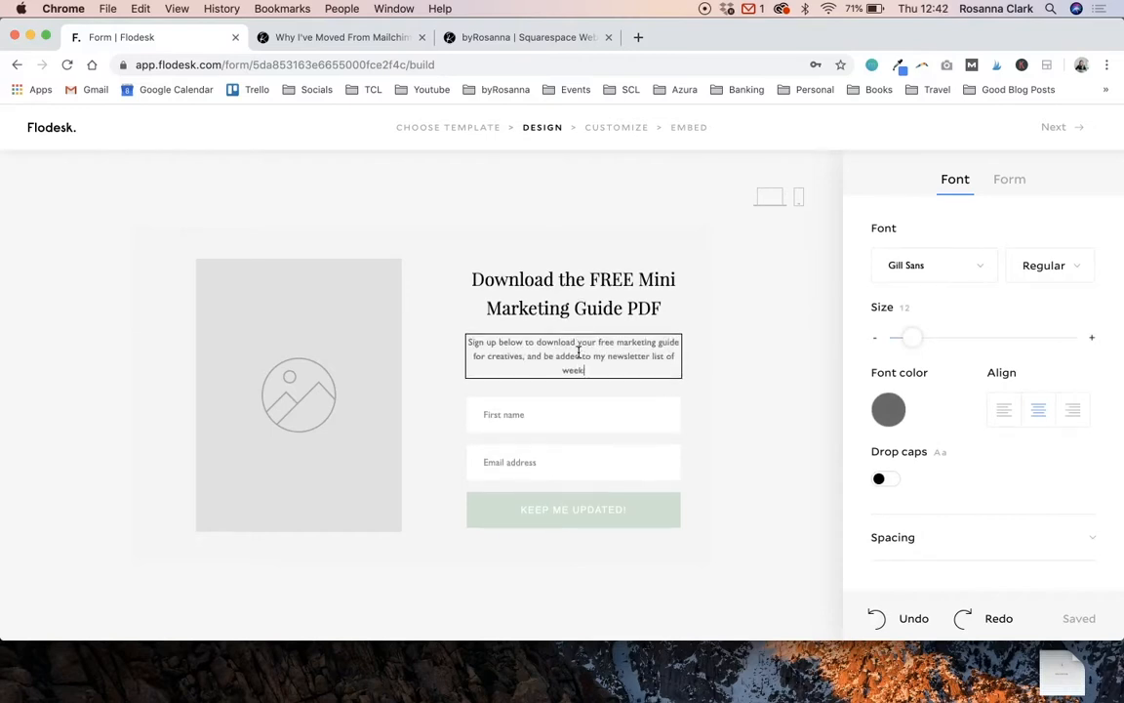
pyautogui.click(413, 233)
# Enable capturing the subscriber's last name in the form and review the form's message settings.
pyautogui.click(969, 181)
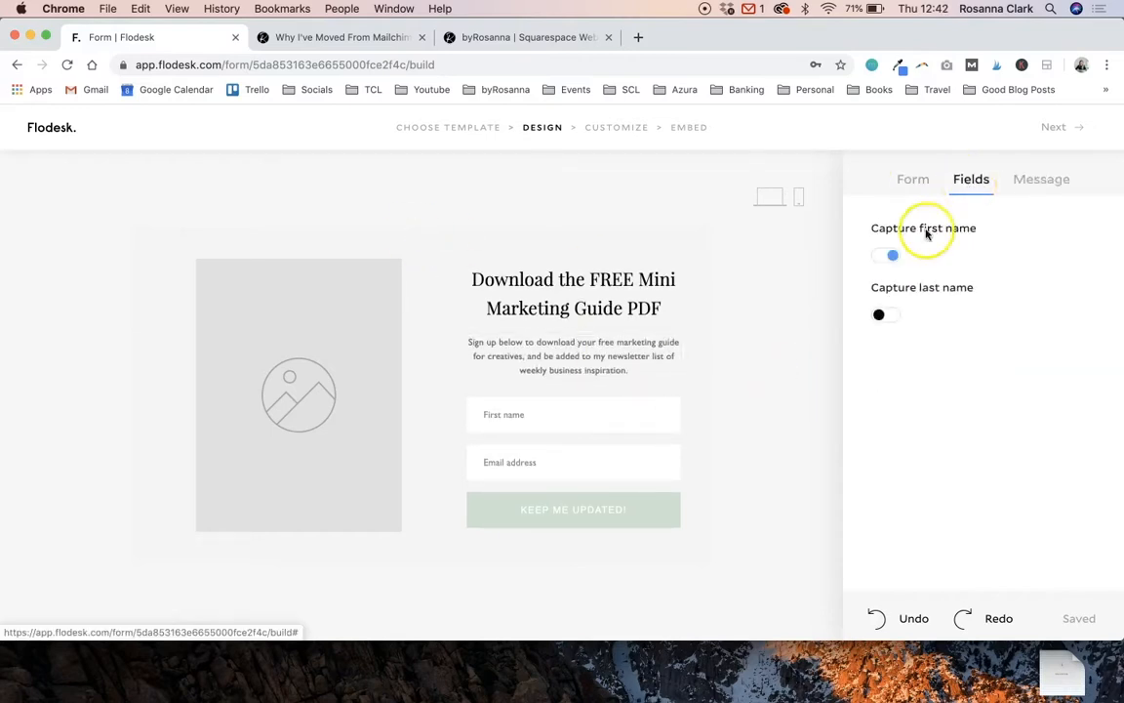
pyautogui.click(883, 314)
pyautogui.click(1047, 180)
pyautogui.click(969, 180)
pyautogui.click(1041, 178)
pyautogui.click(982, 519)
pyautogui.click(969, 180)
# Upload mmg.jpg from the Desktop into the form's image placeholder and give the image a square shape.
pyautogui.click(288, 380)
pyautogui.click(351, 560)
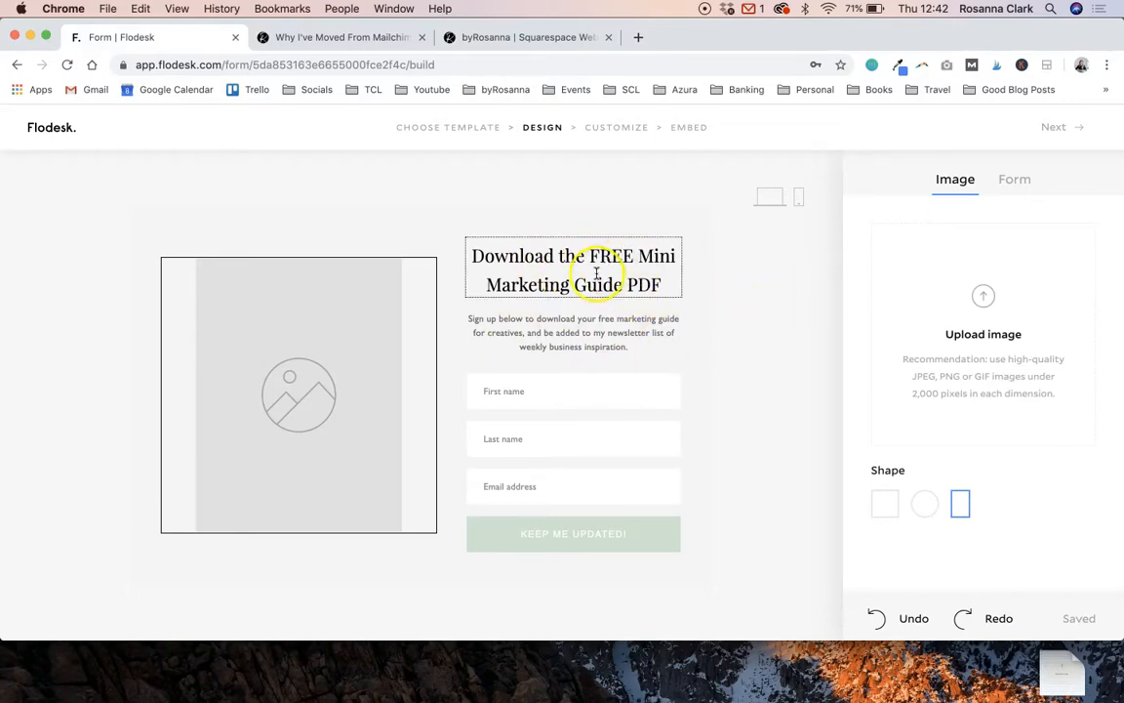
pyautogui.click(385, 444)
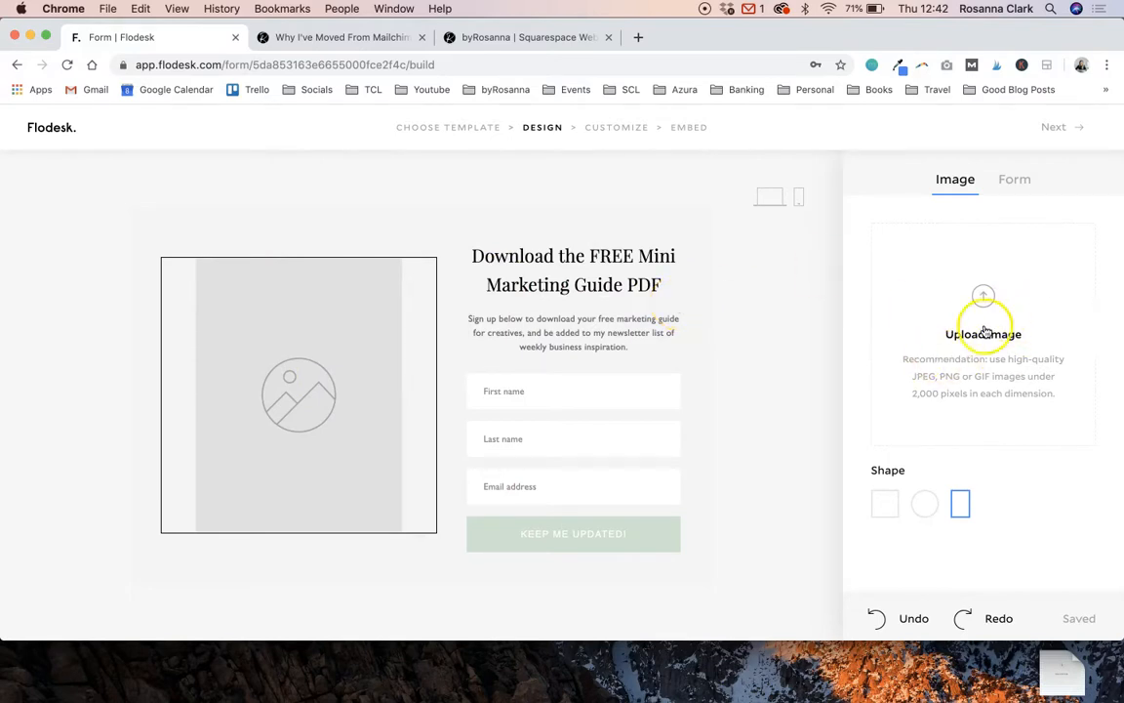
pyautogui.click(984, 329)
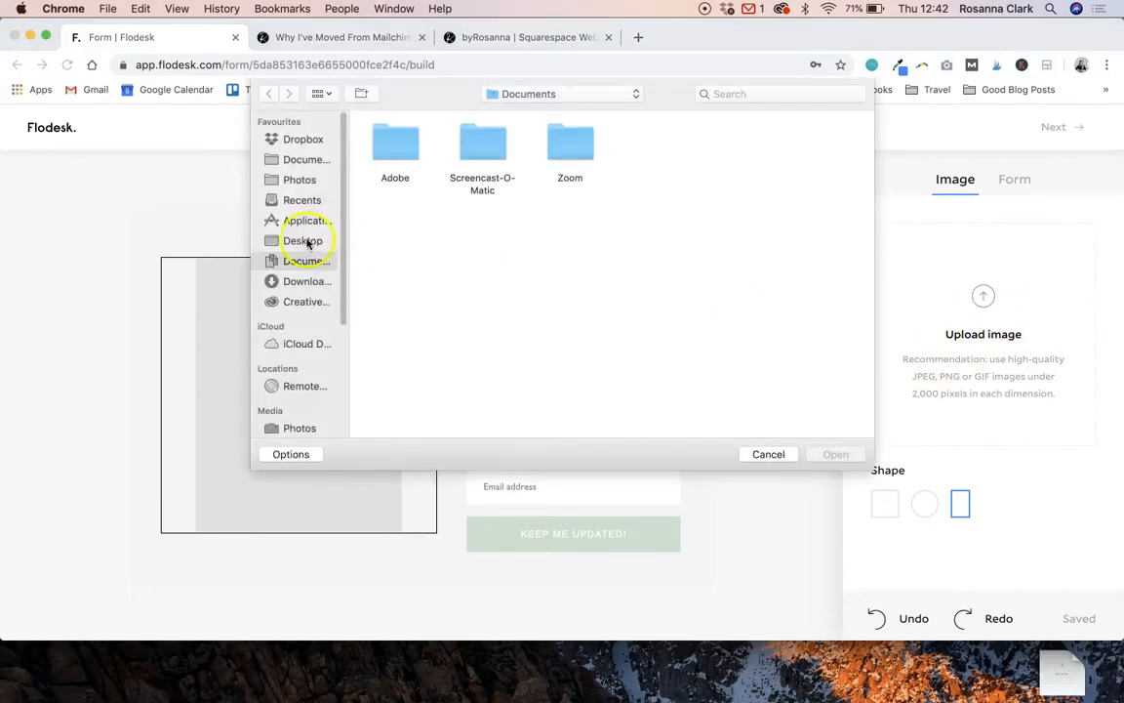
pyautogui.click(313, 240)
pyautogui.click(482, 142)
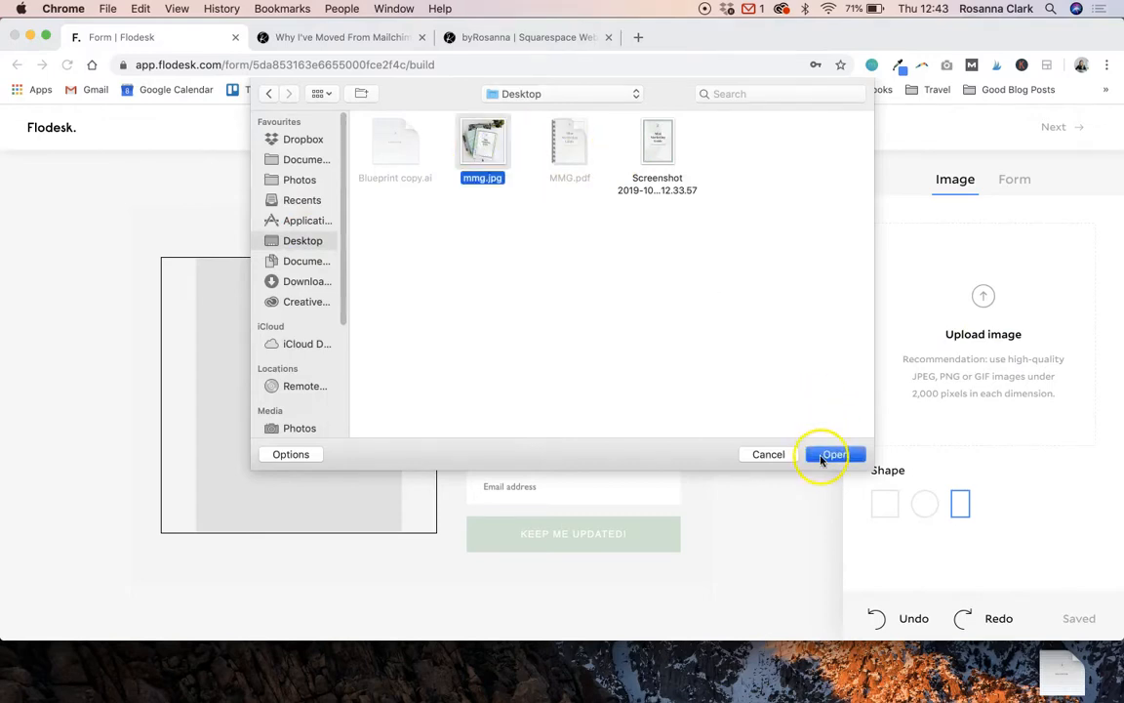
pyautogui.click(822, 456)
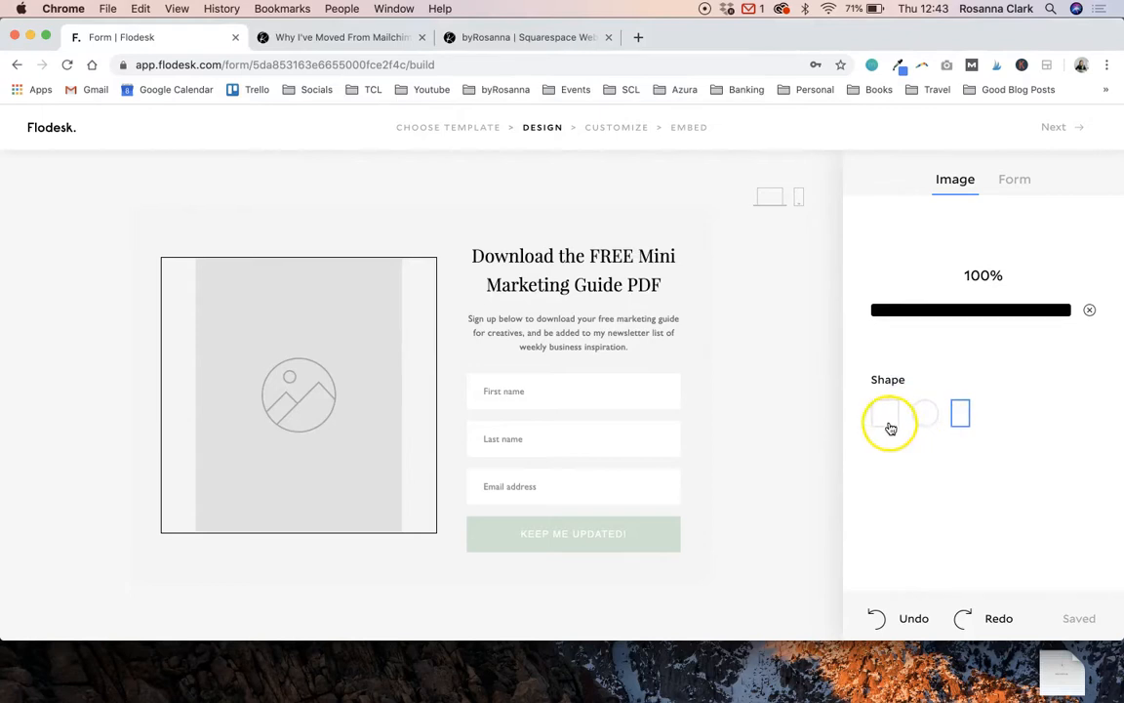
pyautogui.click(885, 507)
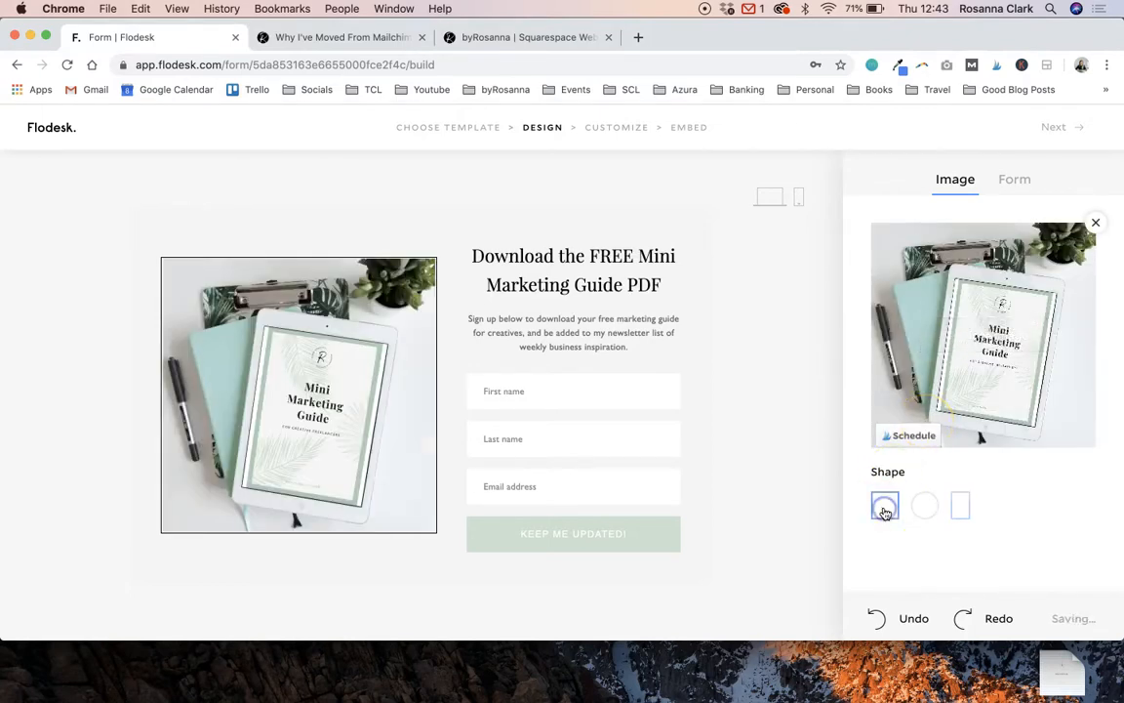
pyautogui.click(786, 425)
# Change the form button's text to "DOWNLOAD NOW" and set its font to Gill Sans.
pyautogui.click(633, 532)
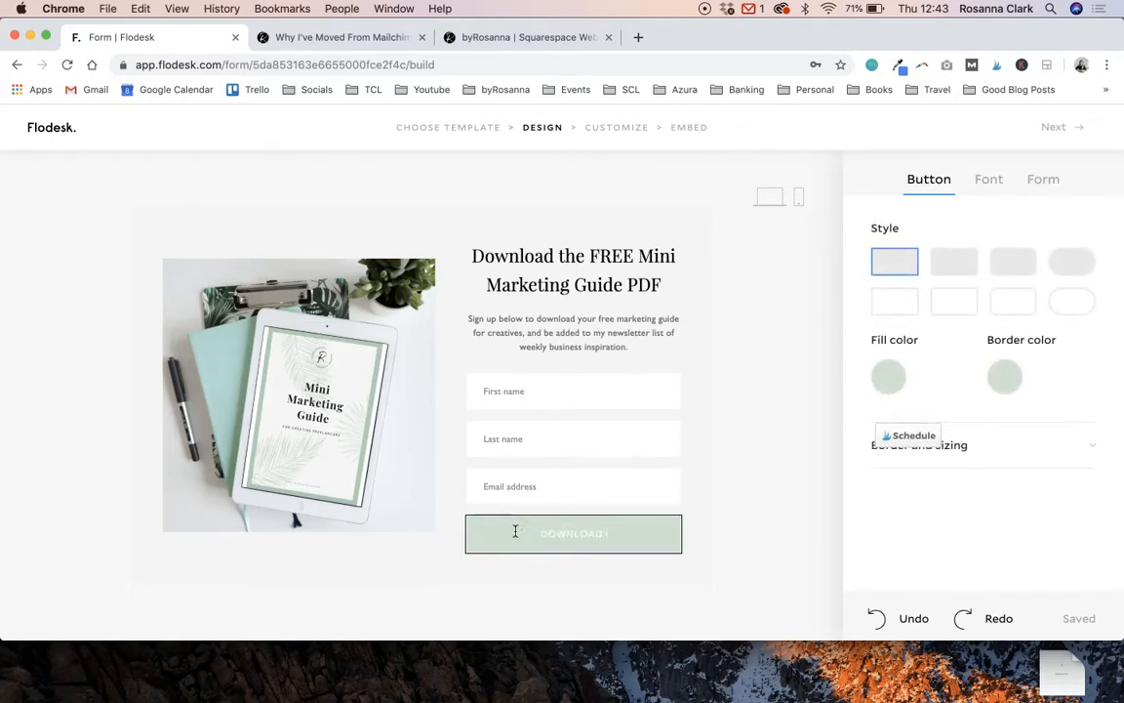
pyautogui.click(987, 182)
pyautogui.moveTo(622, 533); pyautogui.dragTo(502, 534)
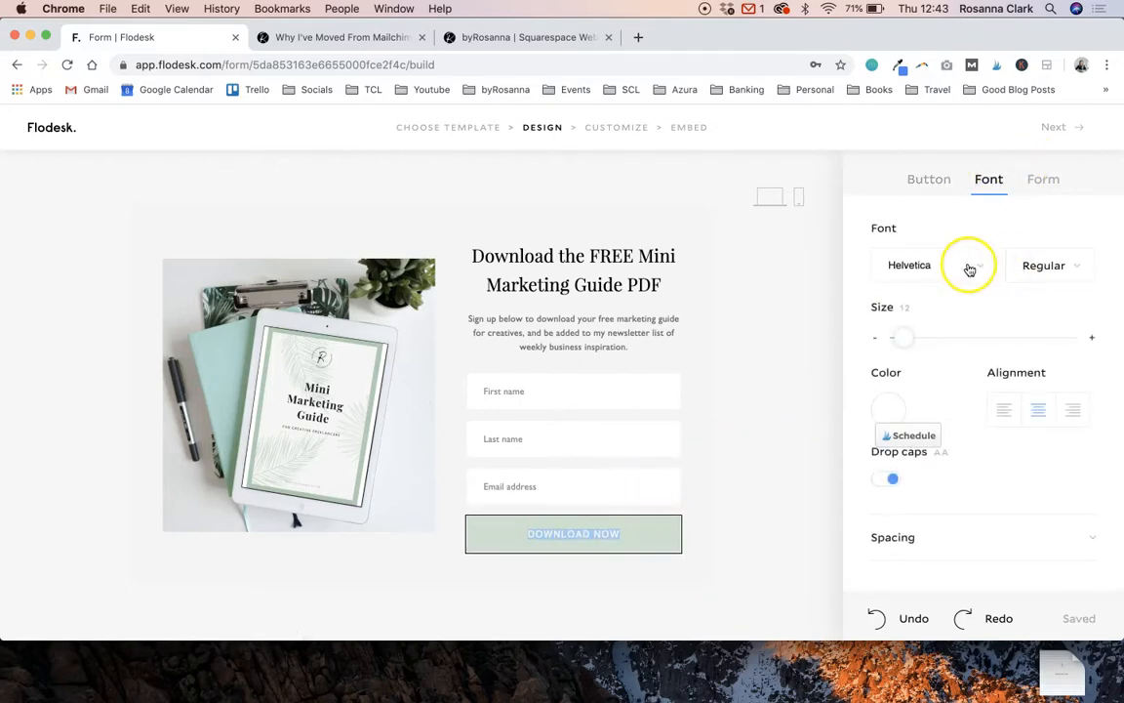
pyautogui.click(975, 268)
pyautogui.click(798, 522)
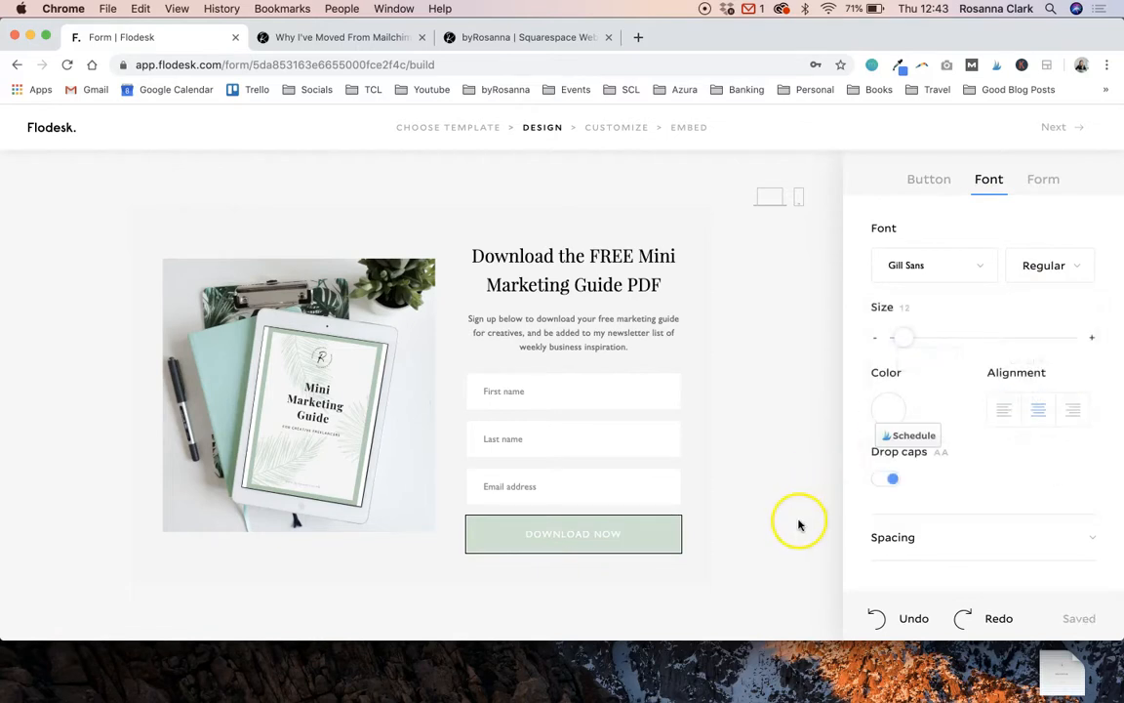
pyautogui.click(345, 365)
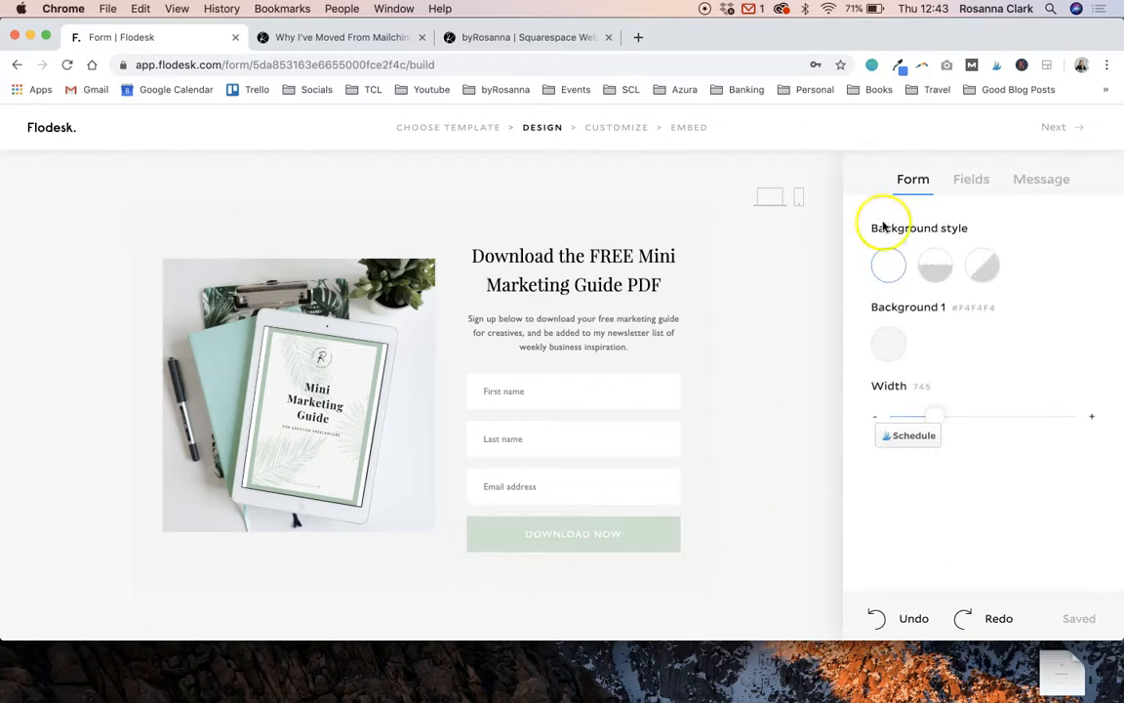
# Finish the design, choose not to be notified about new opt-ins, and proceed to the form's embed code.
pyautogui.click(1069, 127)
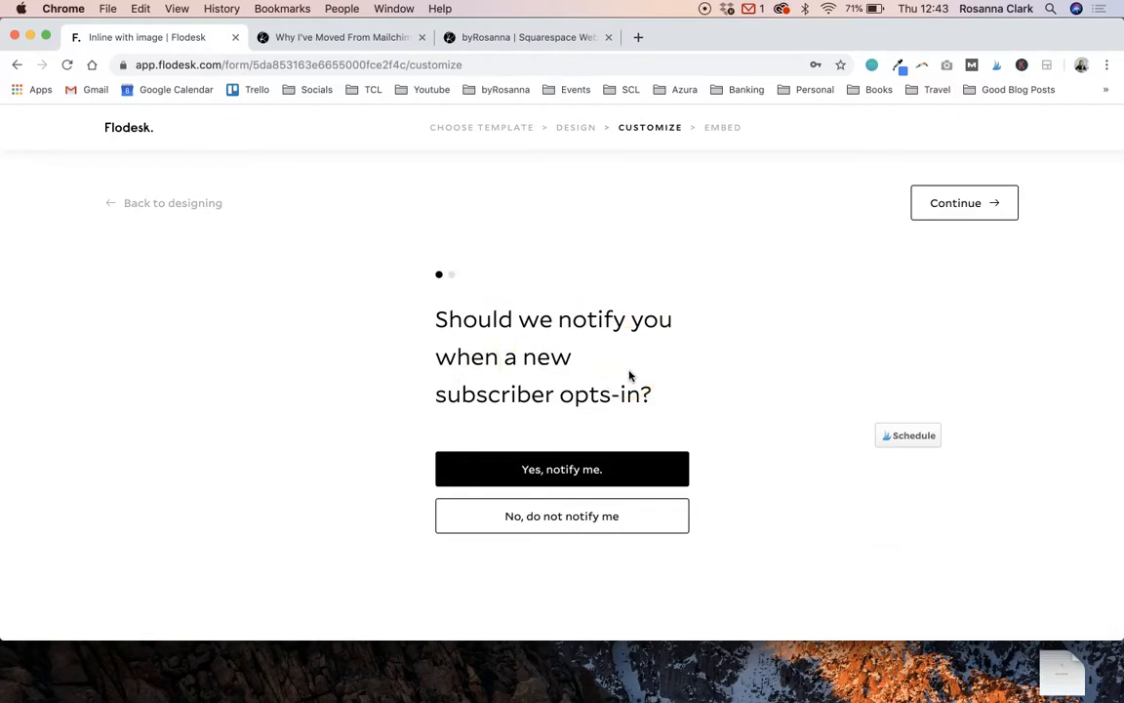
pyautogui.click(580, 516)
pyautogui.click(956, 215)
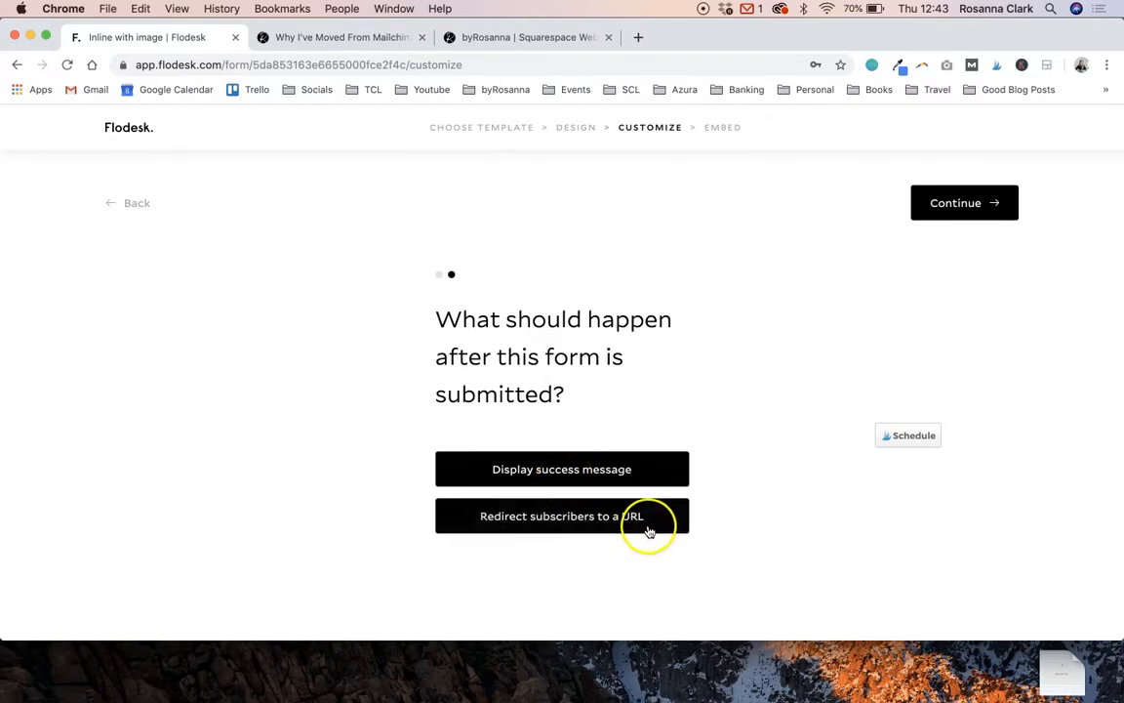
pyautogui.click(956, 203)
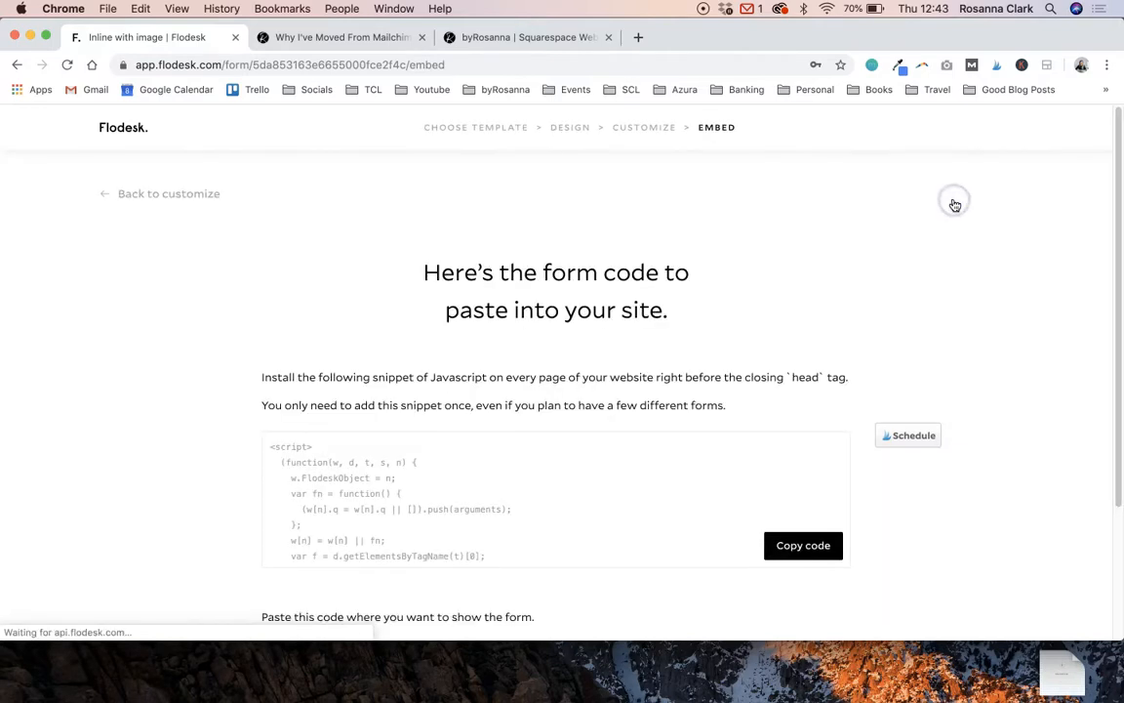
# Copy the JavaScript snippet meant for the website's head section to the clipboard.
pyautogui.scroll(-3, 682, 273)
pyautogui.scroll(3, 682, 273)
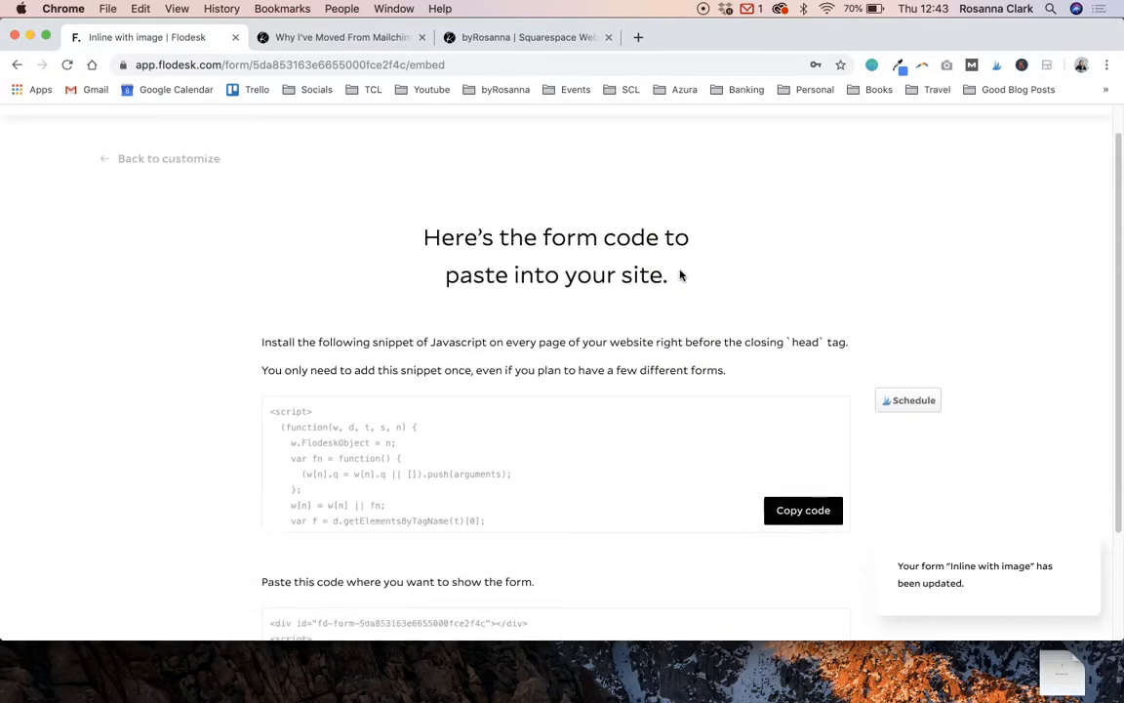
pyautogui.scroll(-2, 821, 338)
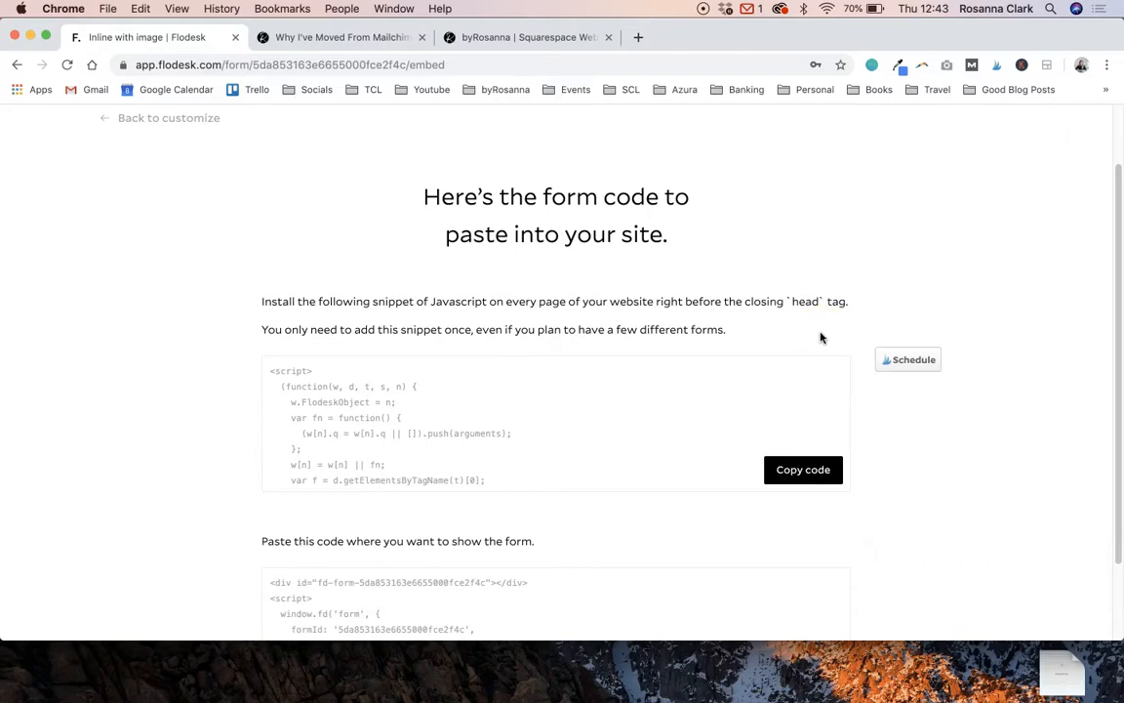
pyautogui.scroll(-2, 820, 337)
pyautogui.moveTo(273, 285); pyautogui.dragTo(498, 441)
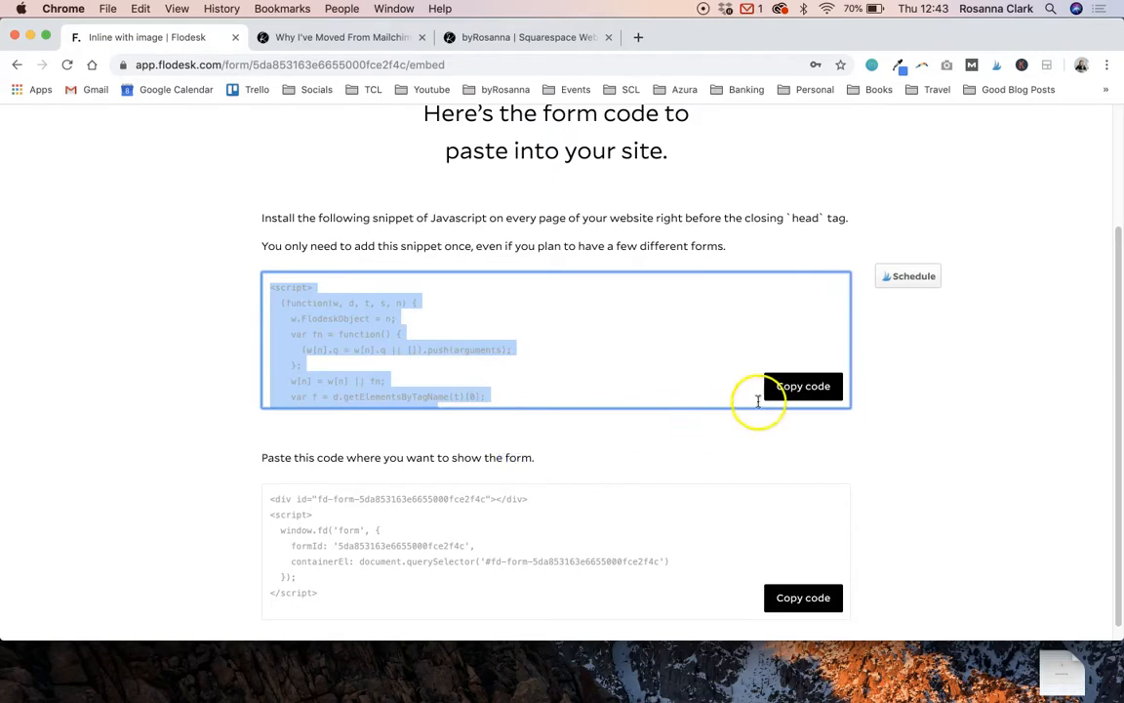
pyautogui.scroll(-1, 663, 390)
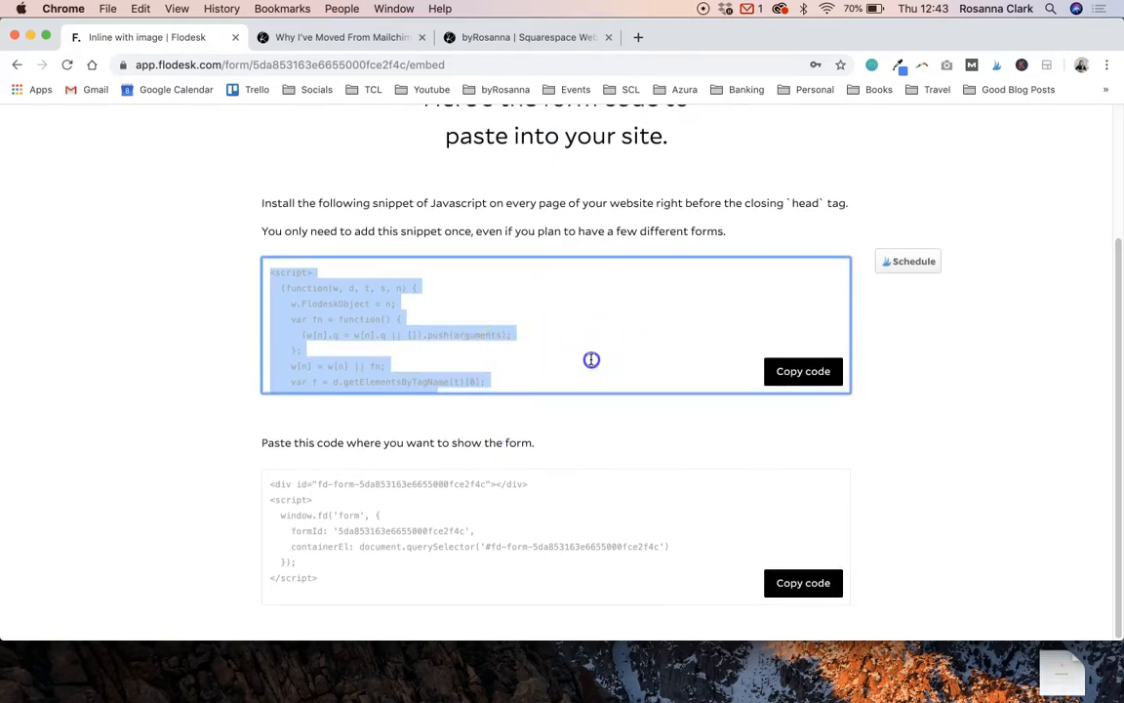
pyautogui.click(591, 359)
pyautogui.click(816, 378)
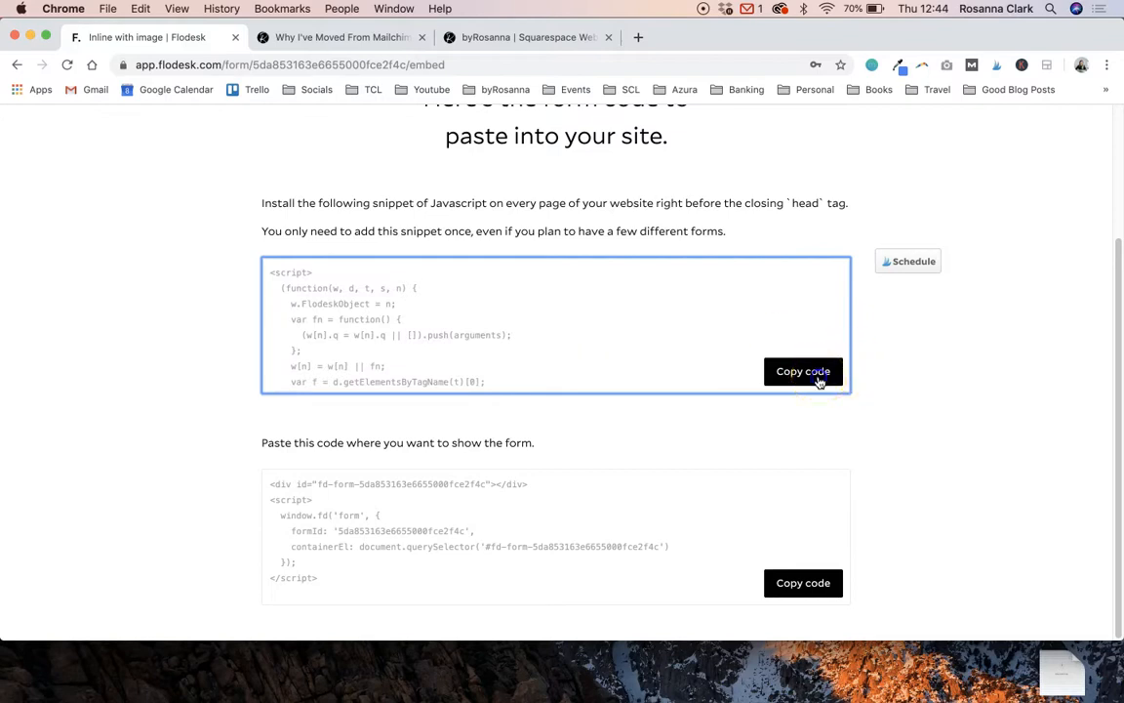
pyautogui.click(818, 381)
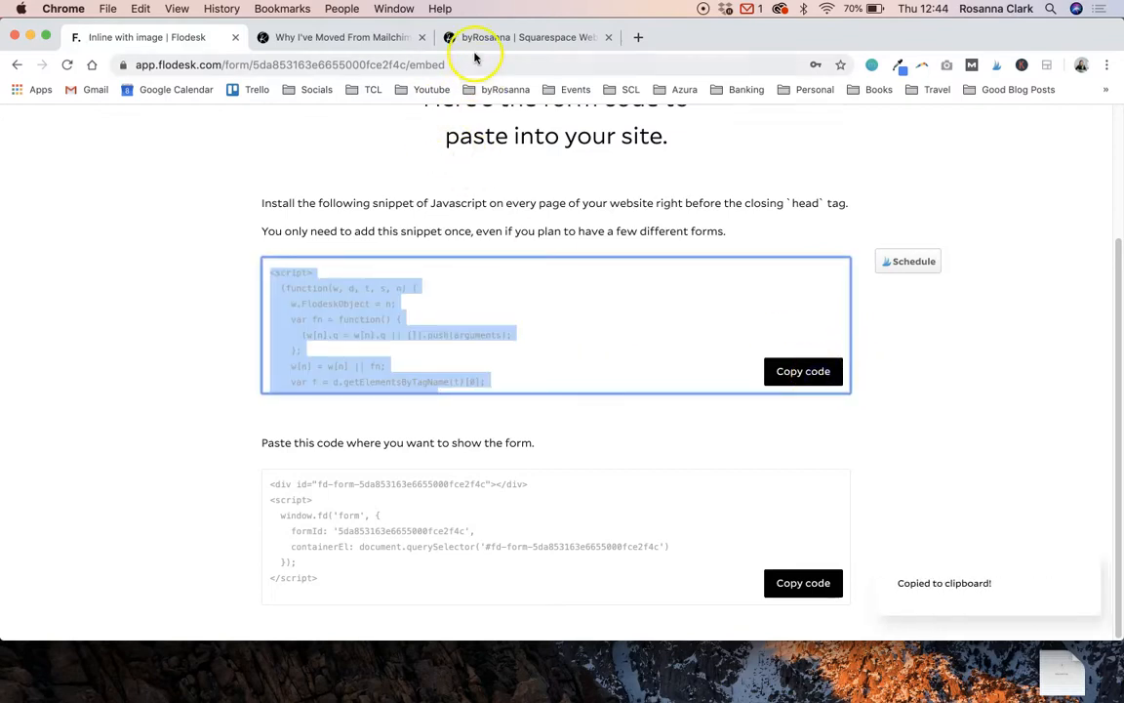
# Open the byRosanna Squarespace site bookmark in a new browser tab and go to the site's advanced settings.
pyautogui.click(638, 37)
pyautogui.click(502, 90)
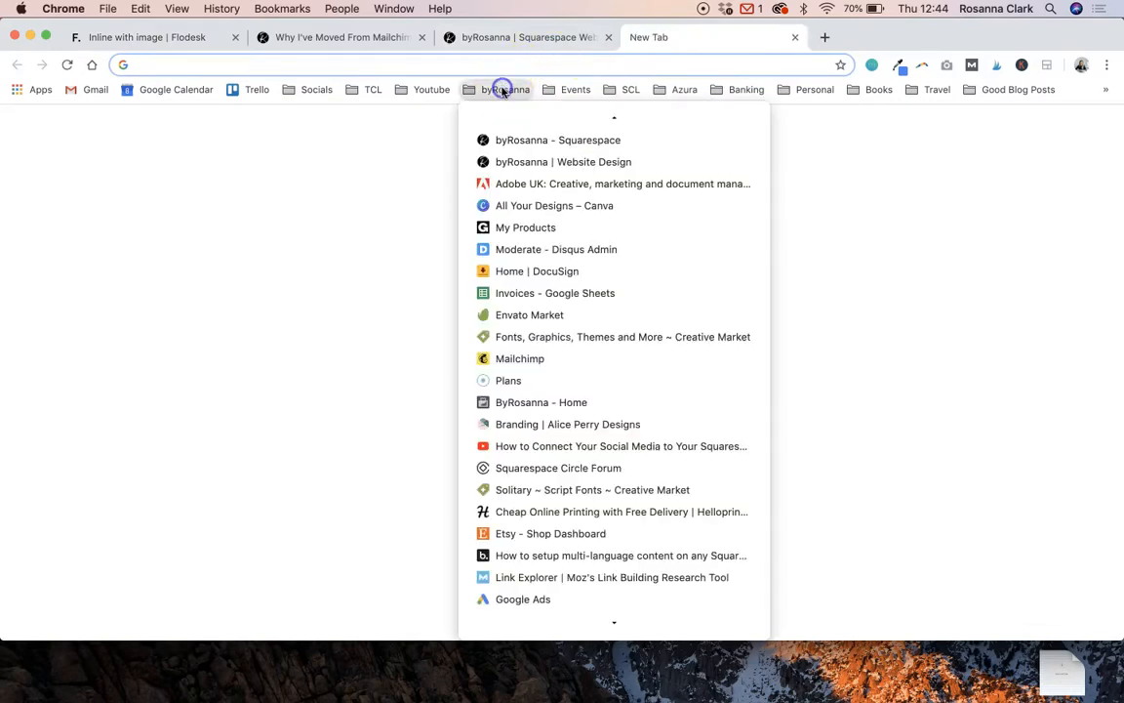
pyautogui.click(552, 142)
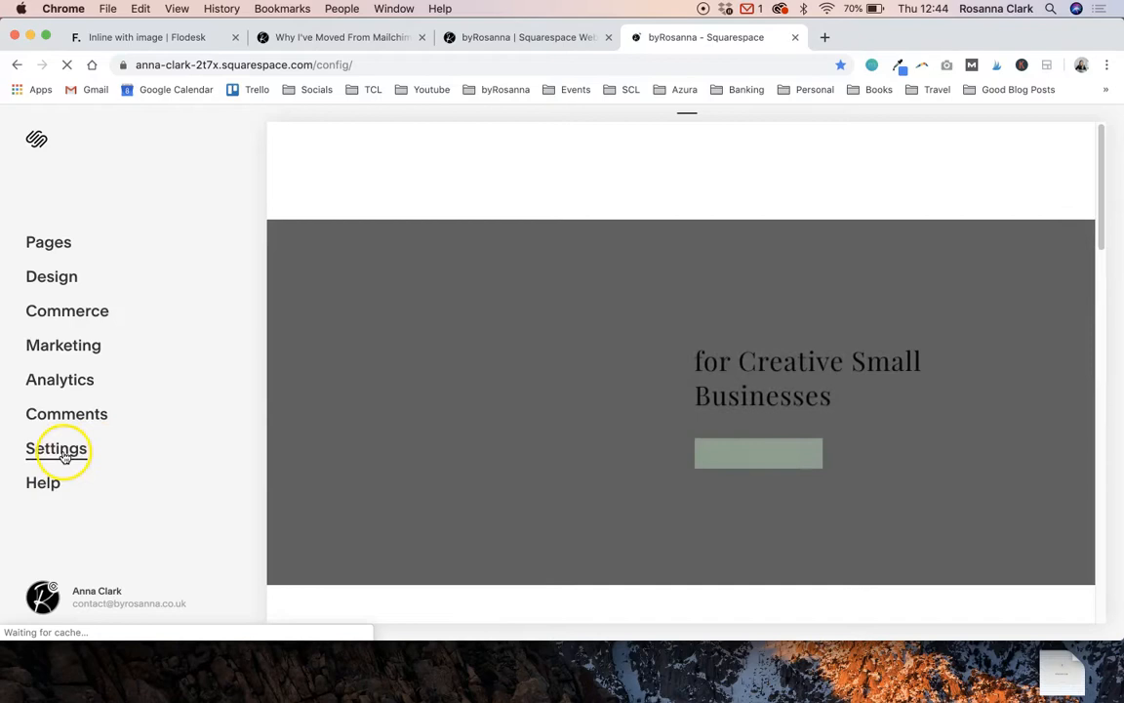
pyautogui.click(63, 456)
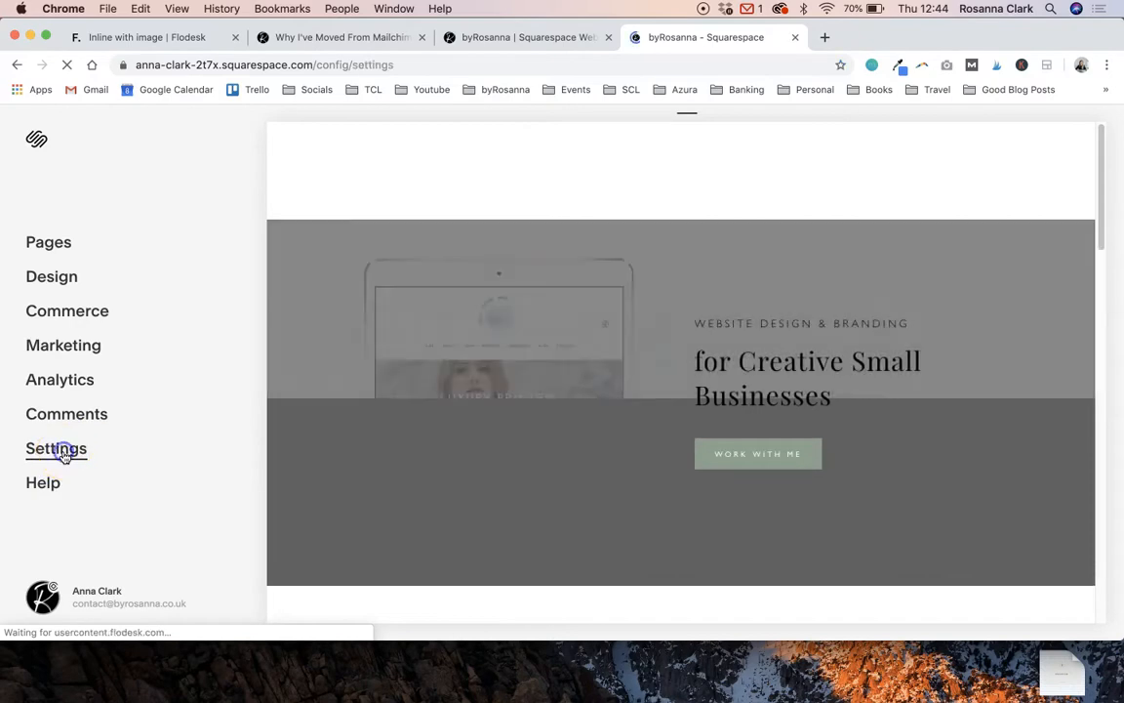
pyautogui.scroll(-2, 65, 458)
pyautogui.click(53, 554)
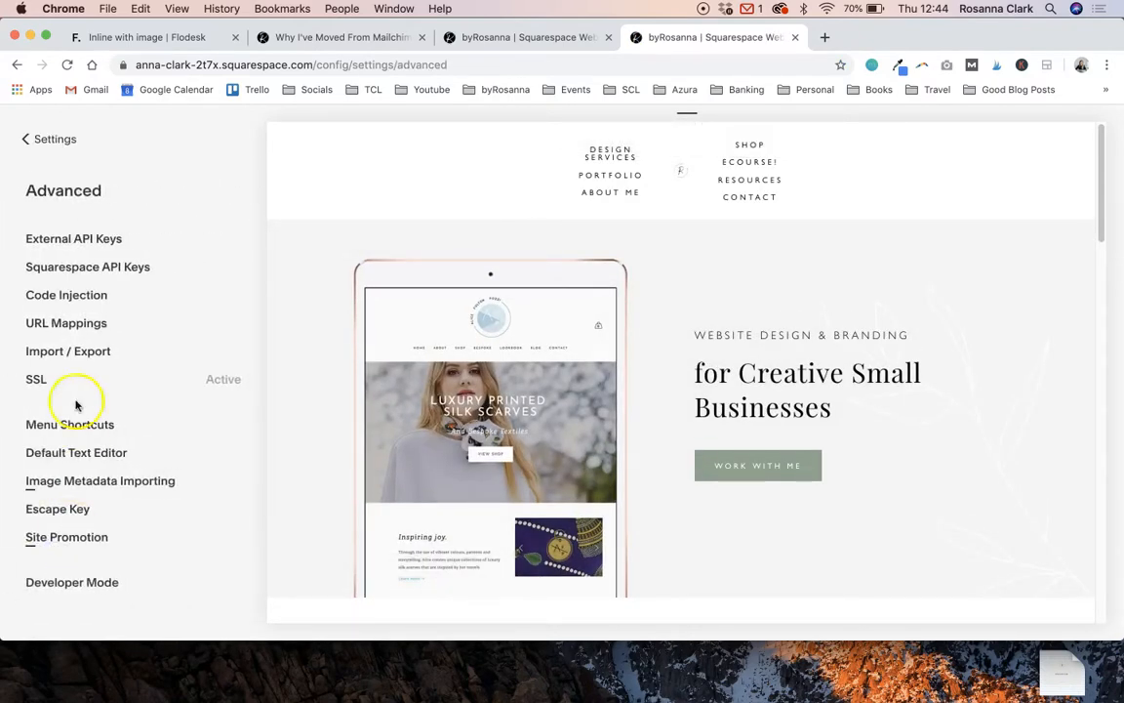
# Examine the Flodesk script in the site's header code injection, then return to the main site settings.
pyautogui.click(87, 296)
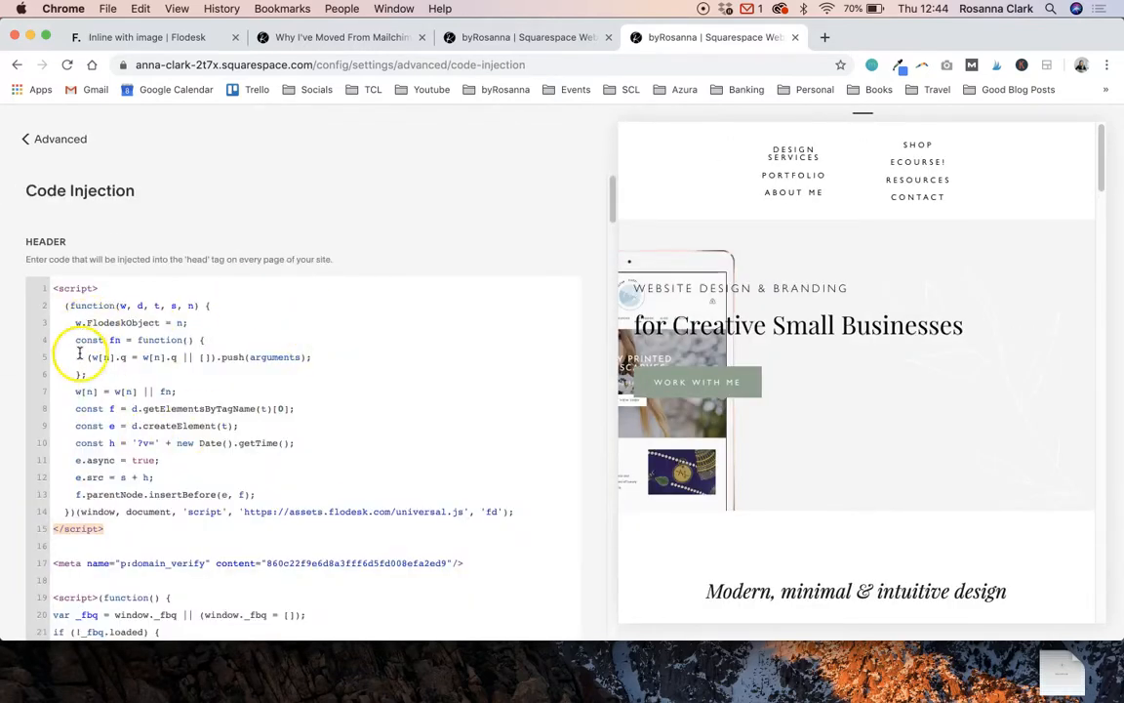
pyautogui.scroll(-1, 182, 299)
pyautogui.scroll(1, 182, 299)
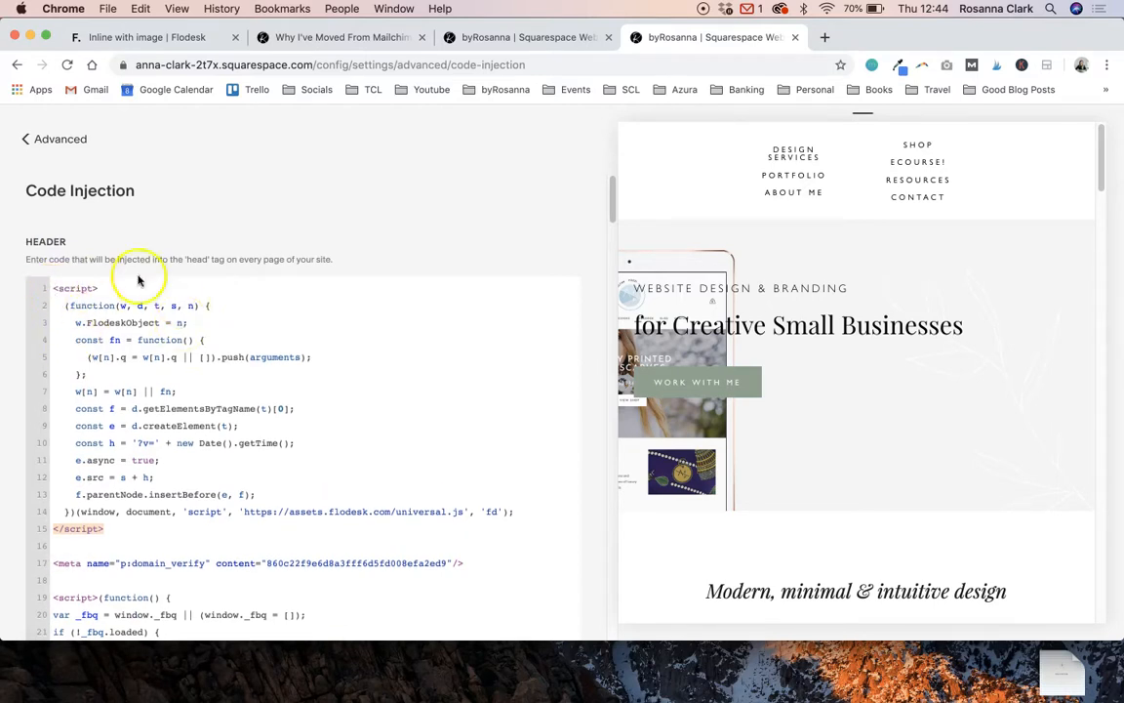
pyautogui.moveTo(57, 288); pyautogui.dragTo(120, 552)
pyautogui.click(134, 495)
pyautogui.scroll(-1, 166, 171)
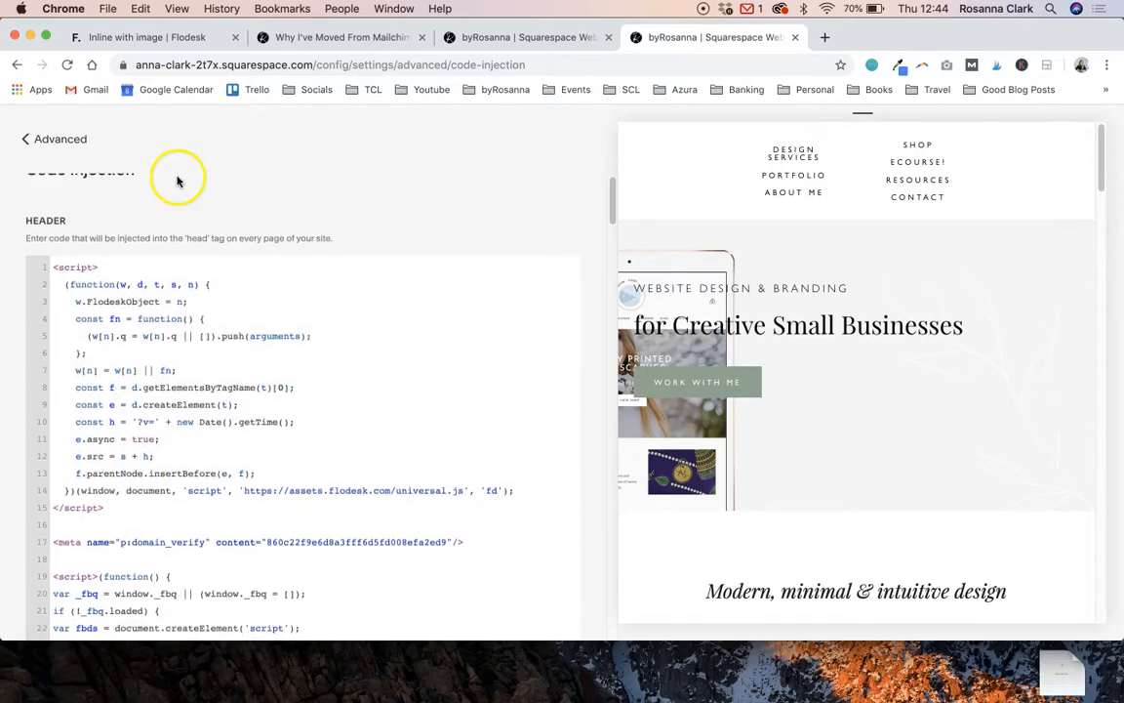
pyautogui.click(50, 140)
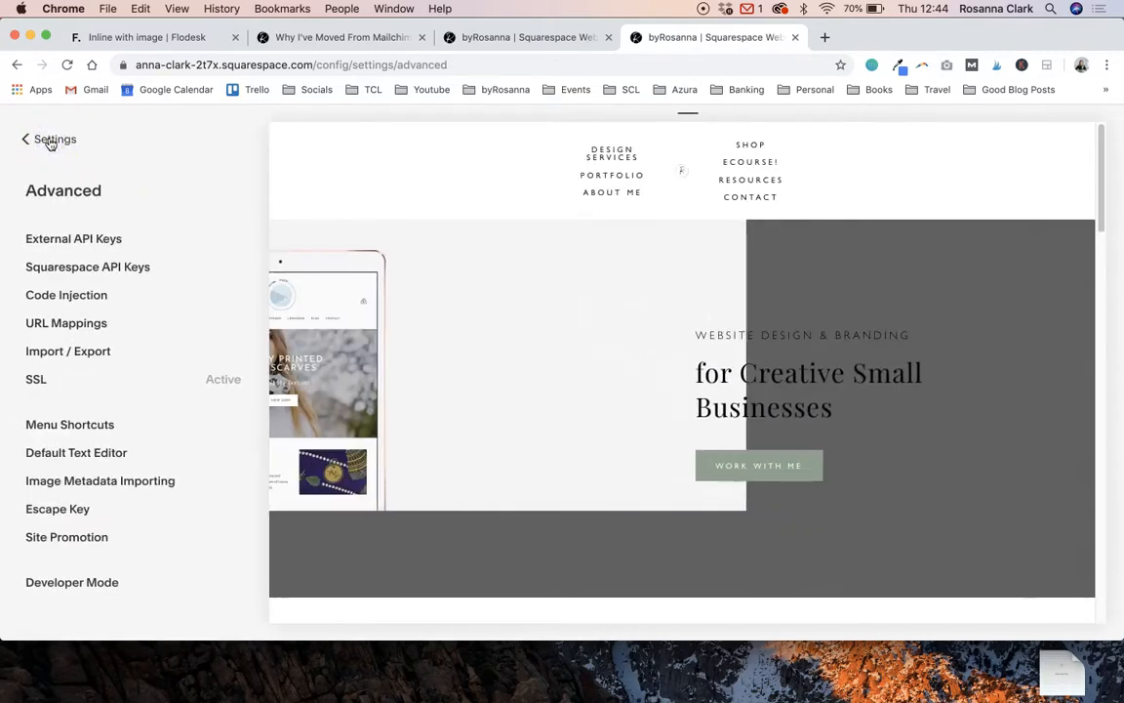
pyautogui.click(50, 139)
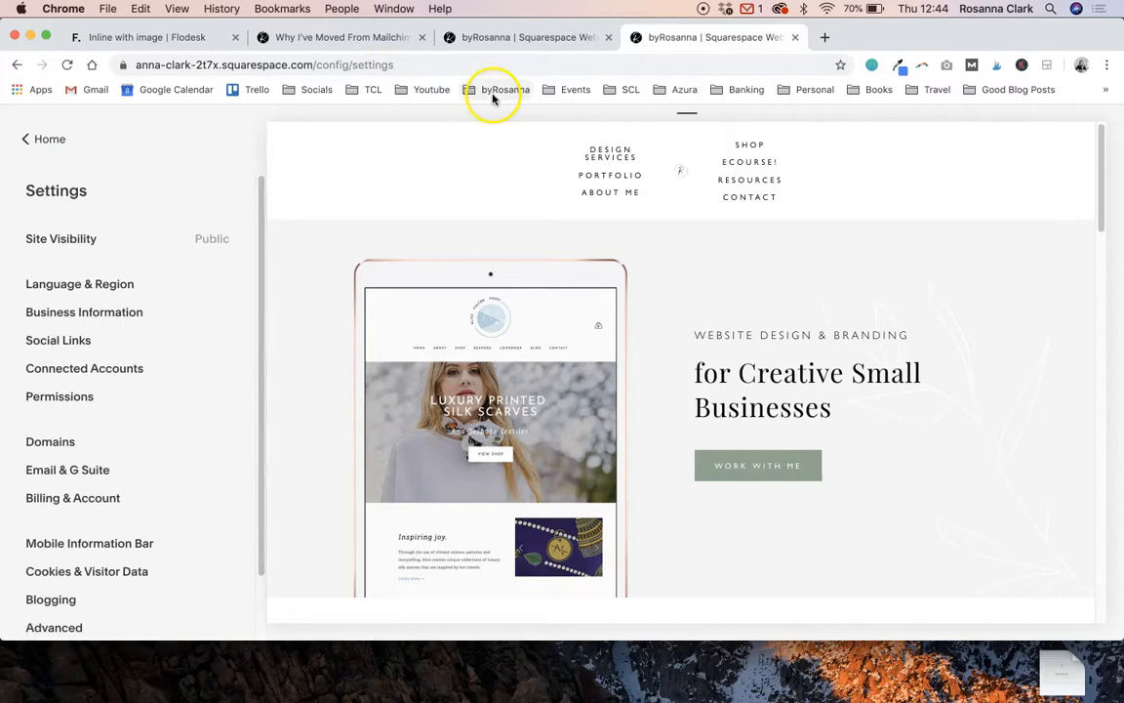
# Return to the Flodesk embed page and copy the code for the place where the form should show.
pyautogui.click(524, 41)
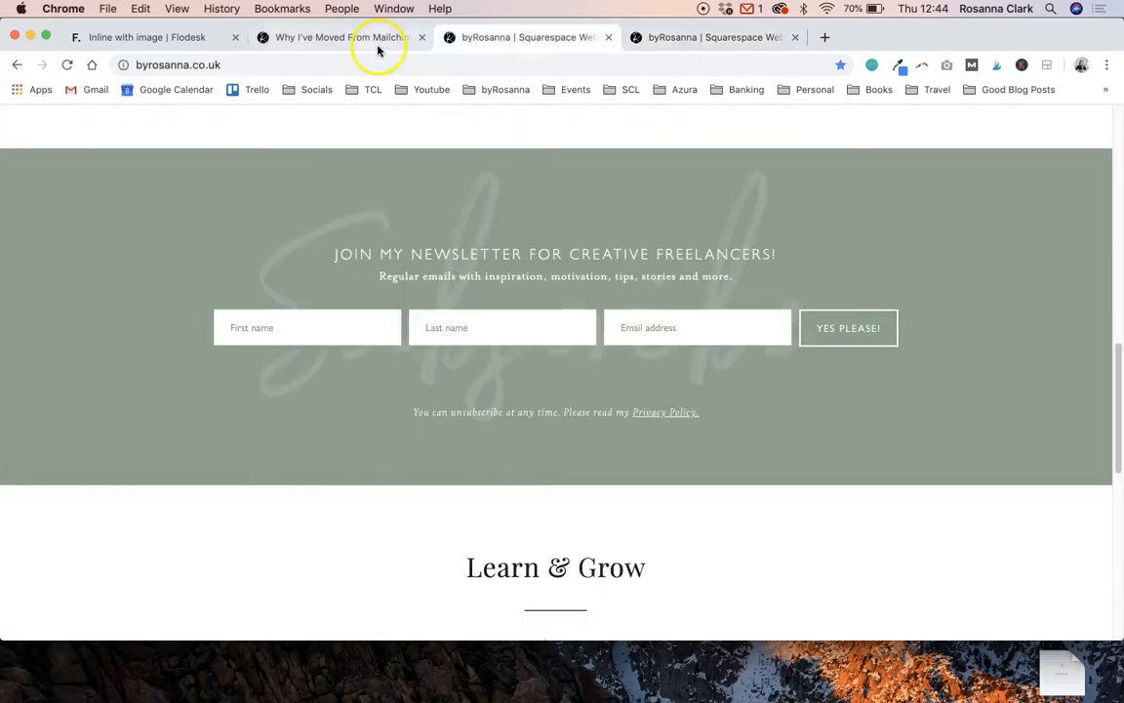
pyautogui.click(148, 38)
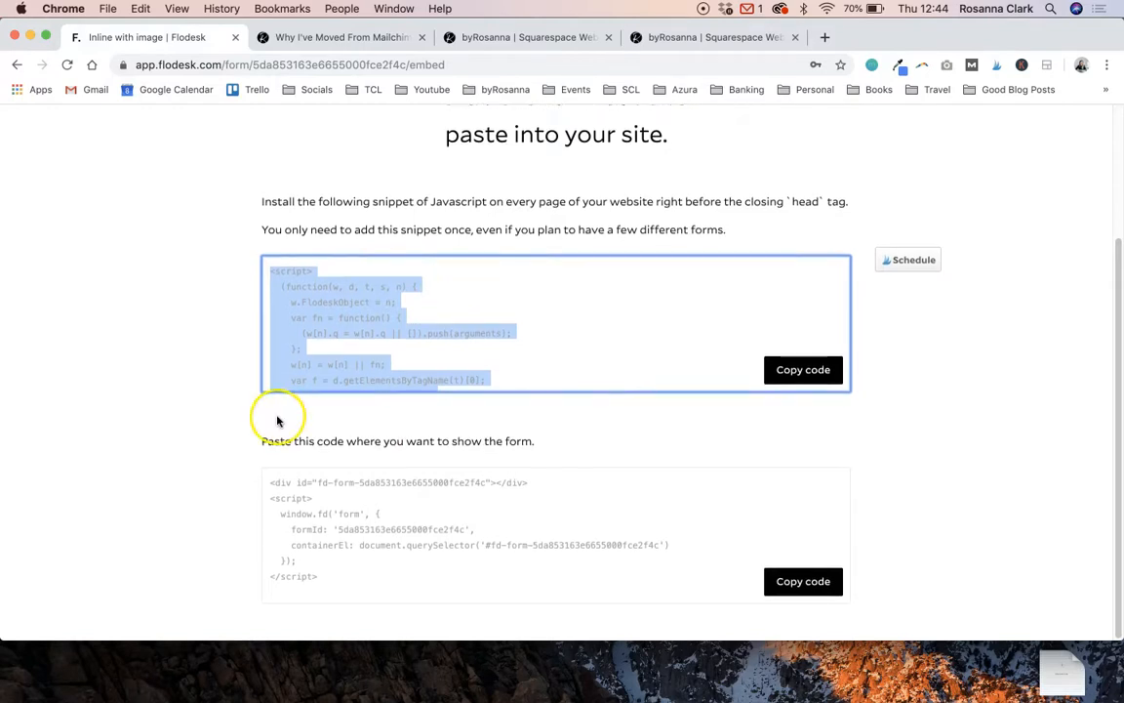
pyautogui.moveTo(271, 484); pyautogui.dragTo(349, 577)
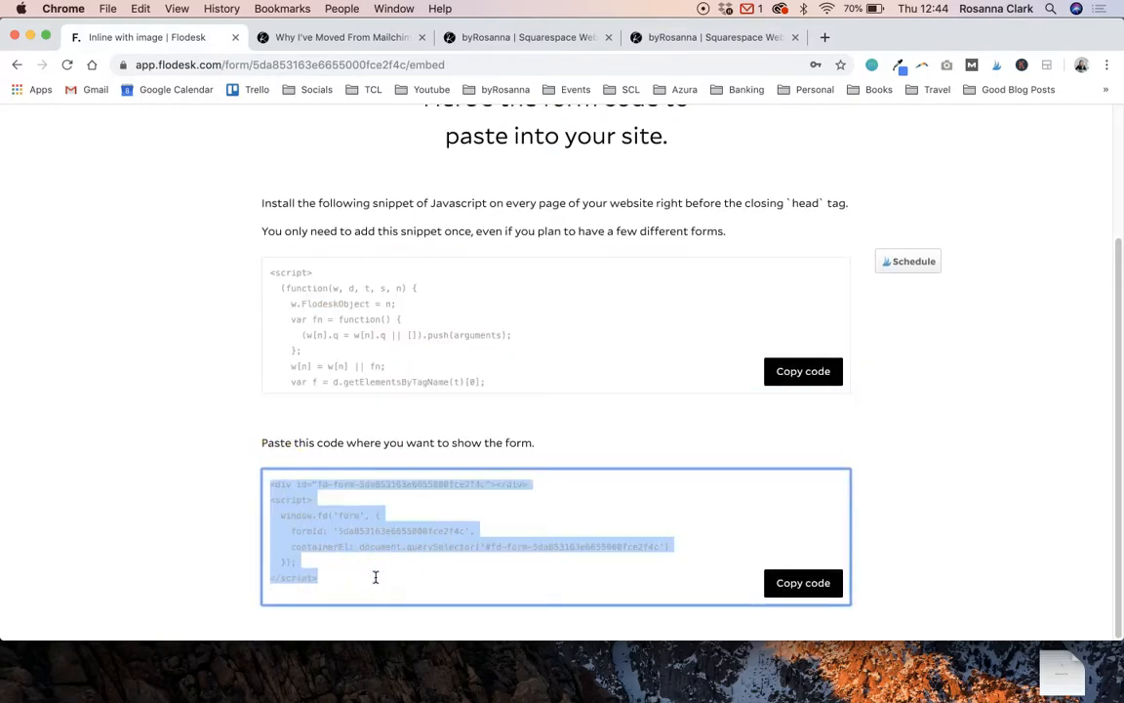
pyautogui.click(805, 583)
# Open the "Why I've Moved From Mailchimp to Flodesk" draft post for editing and add a Code block below the empty text block.
pyautogui.click(354, 38)
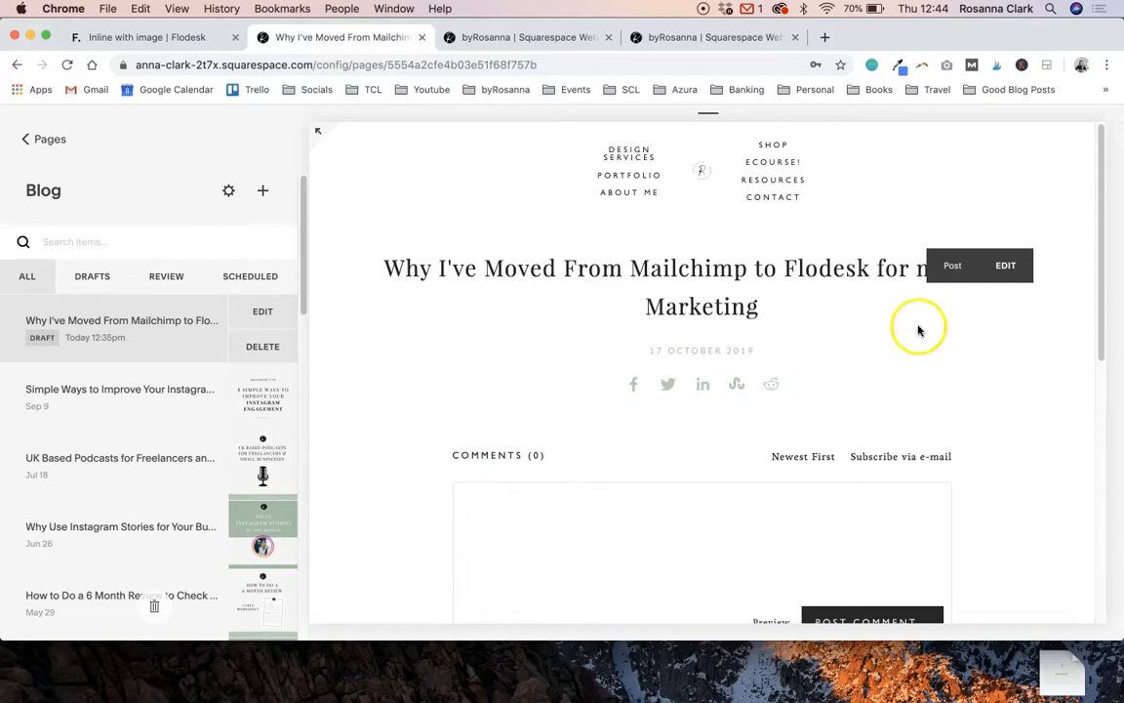
pyautogui.click(1005, 264)
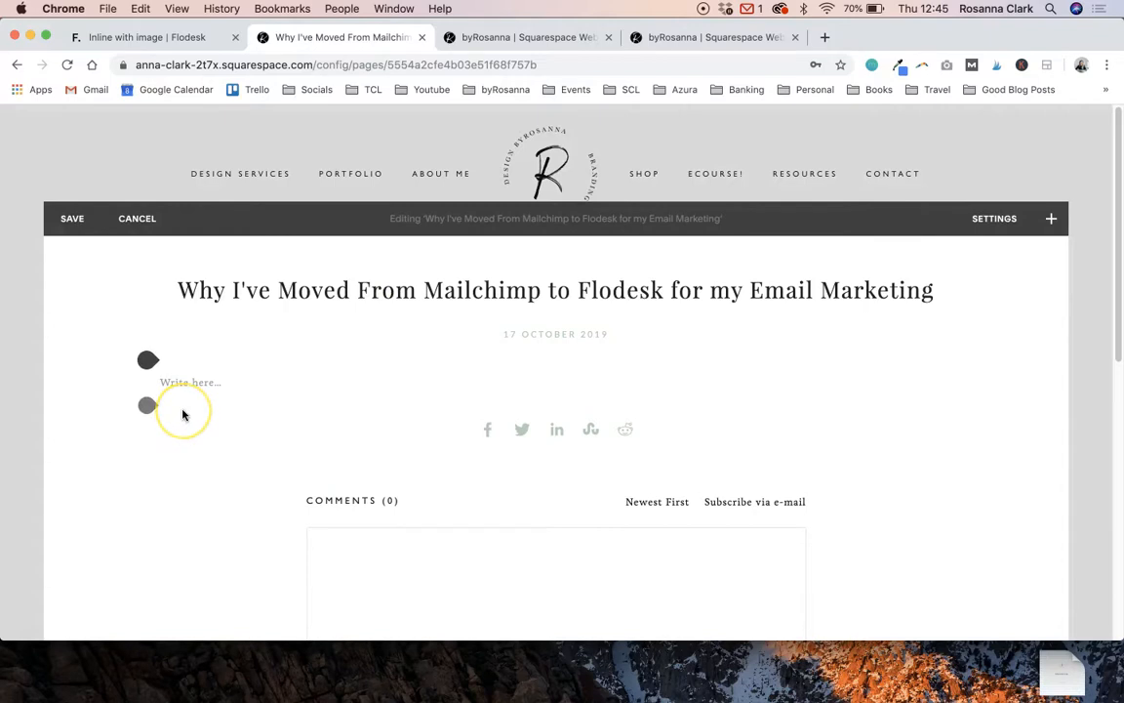
pyautogui.click(153, 414)
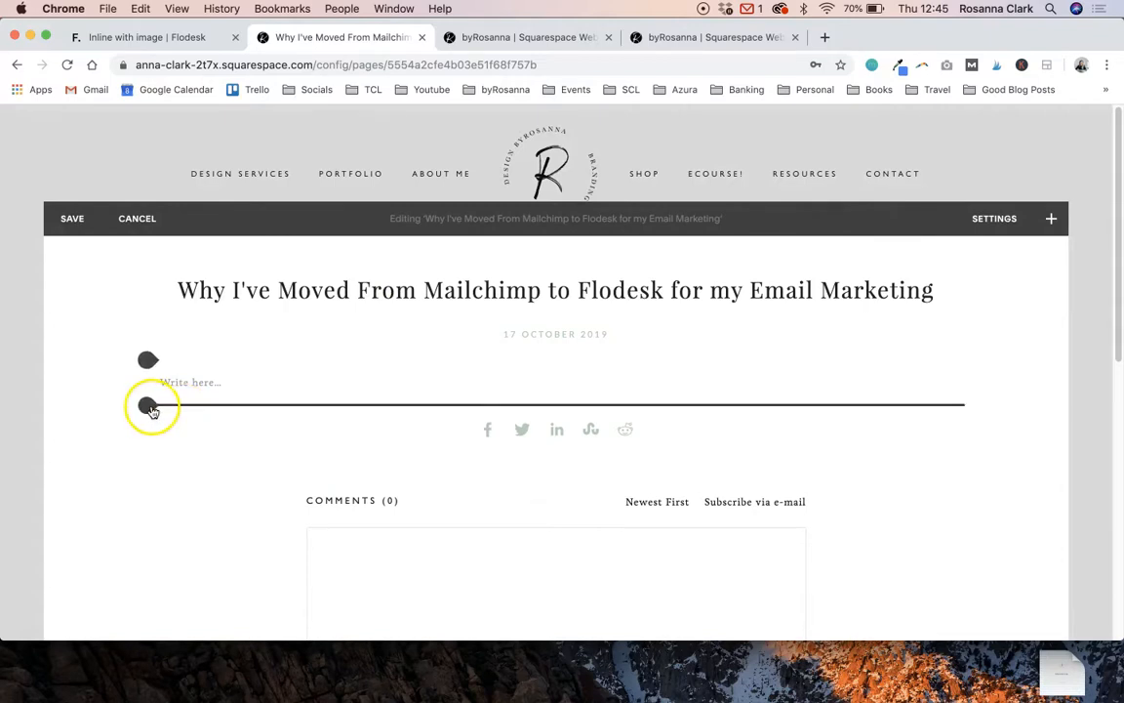
pyautogui.scroll(-5, 364, 459)
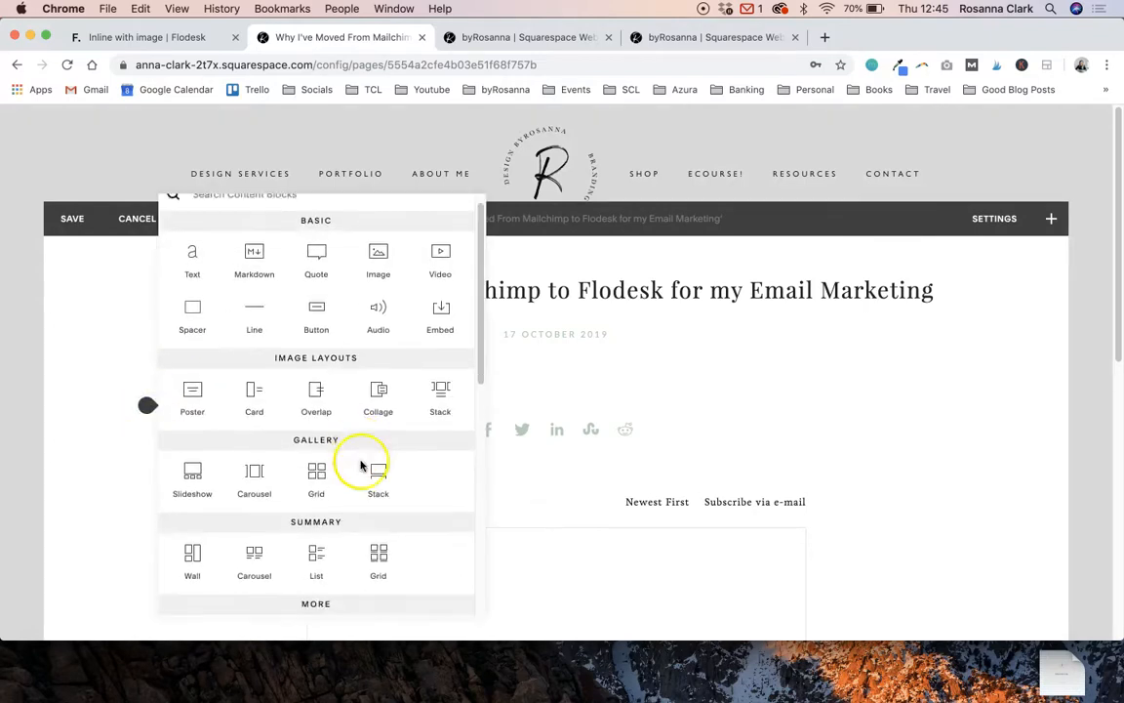
pyautogui.click(386, 503)
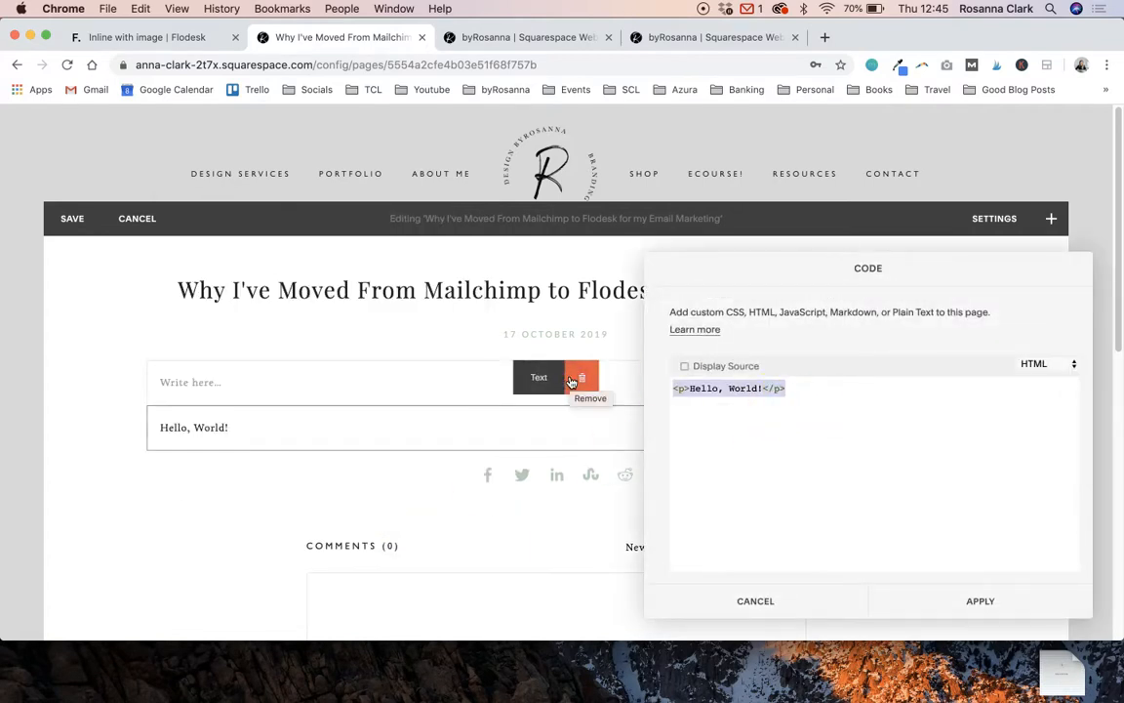
# Replace the Code block's placeholder HTML with the copied Flodesk form code, apply it and save the blog post.
pyautogui.press('BackSpace')
pyautogui.press('super+v')
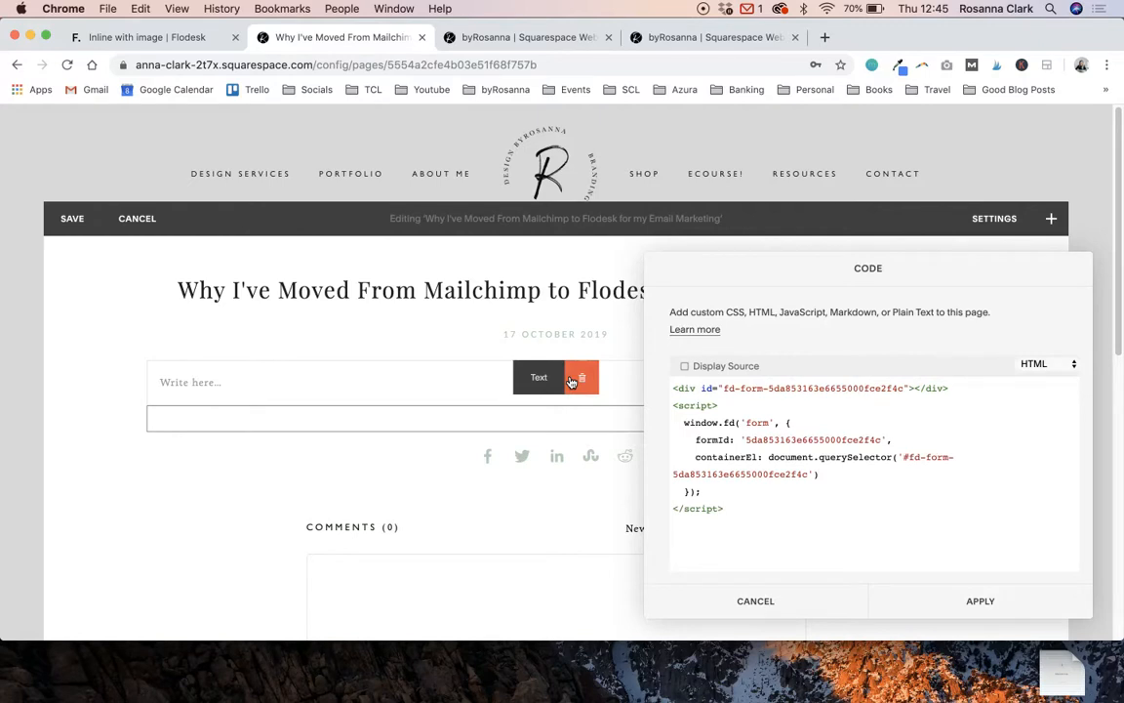
pyautogui.click(946, 458)
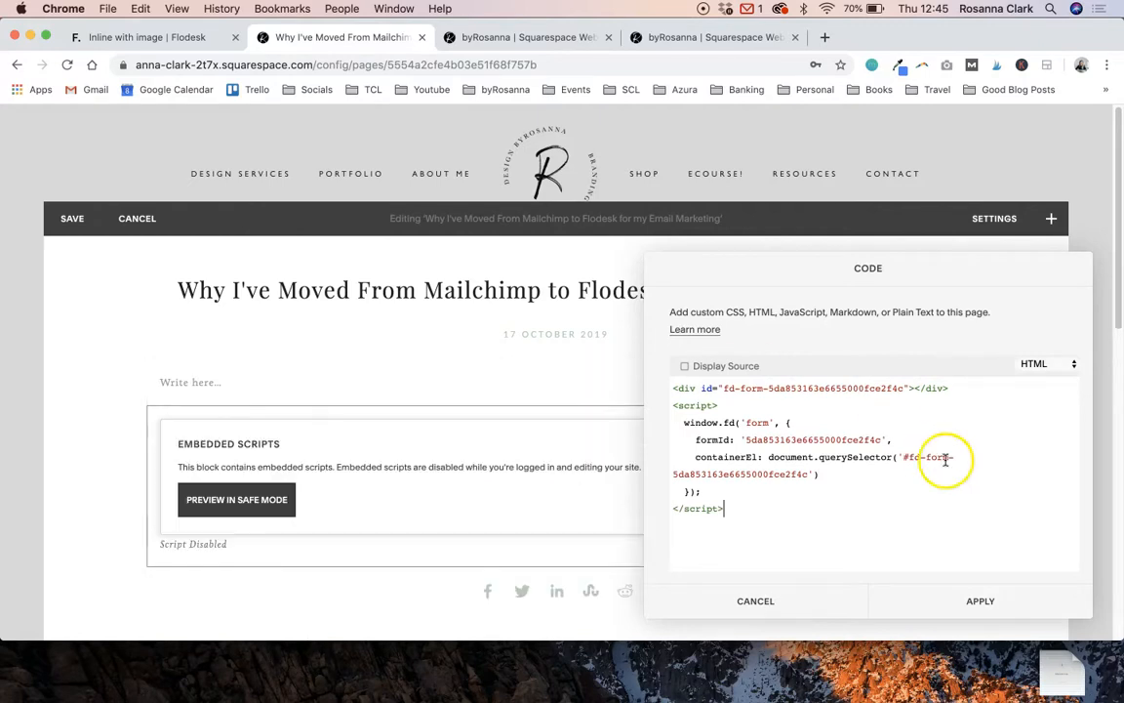
pyautogui.click(961, 598)
pyautogui.scroll(-1, 459, 447)
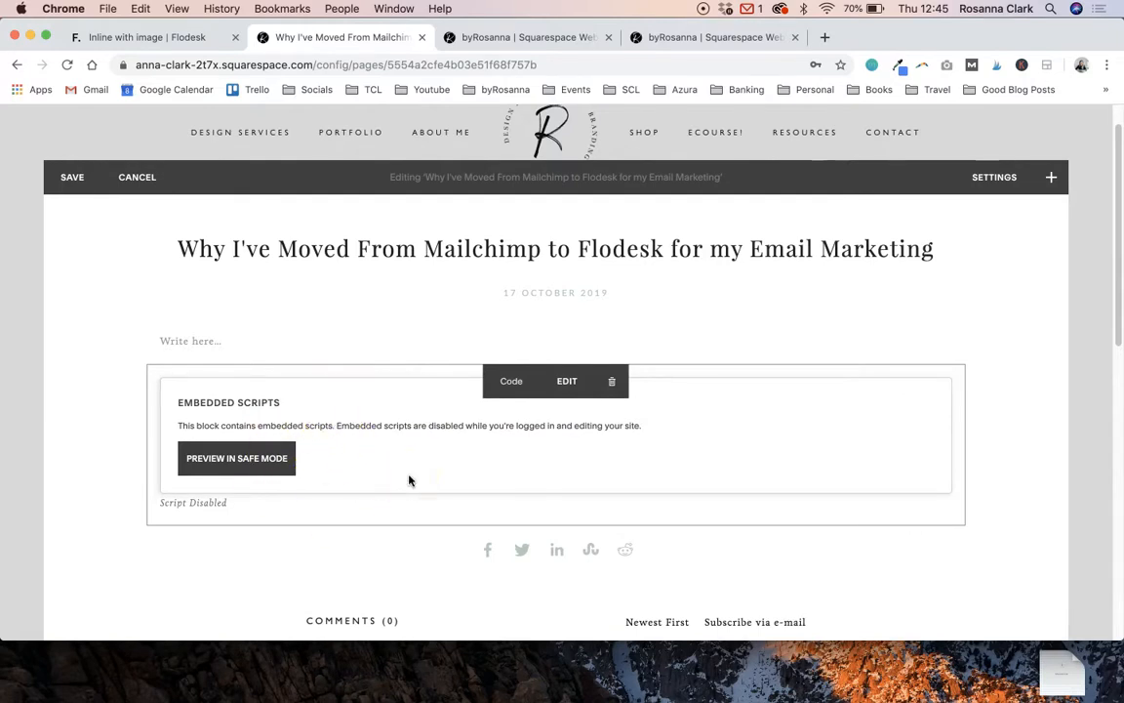
pyautogui.click(87, 182)
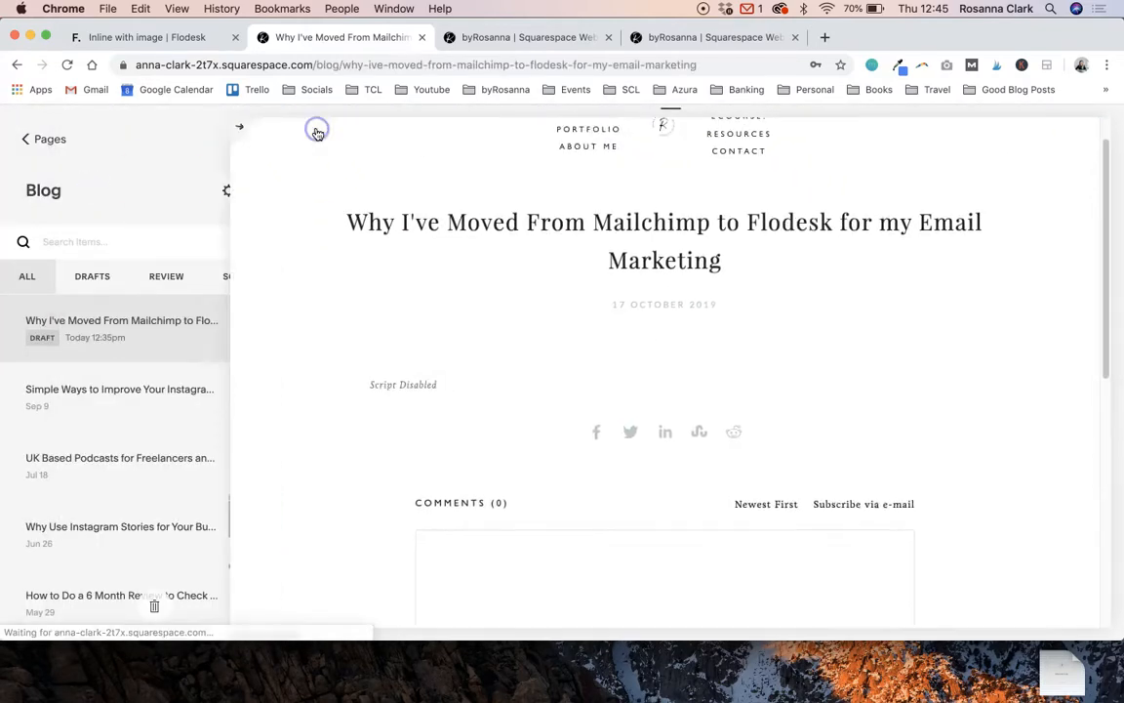
# Reload the site and view the blog post in full-width preview to examine the embedded Mini Marketing Guide form.
pyautogui.click(66, 66)
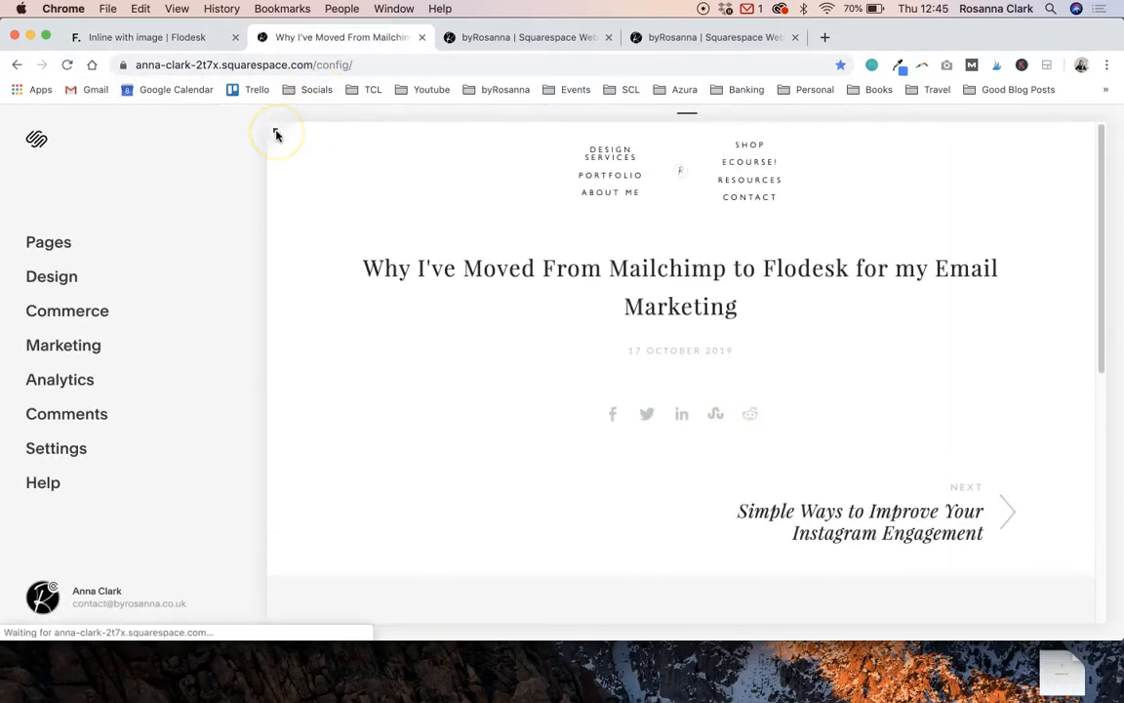
pyautogui.click(276, 135)
pyautogui.scroll(-5, 210, 353)
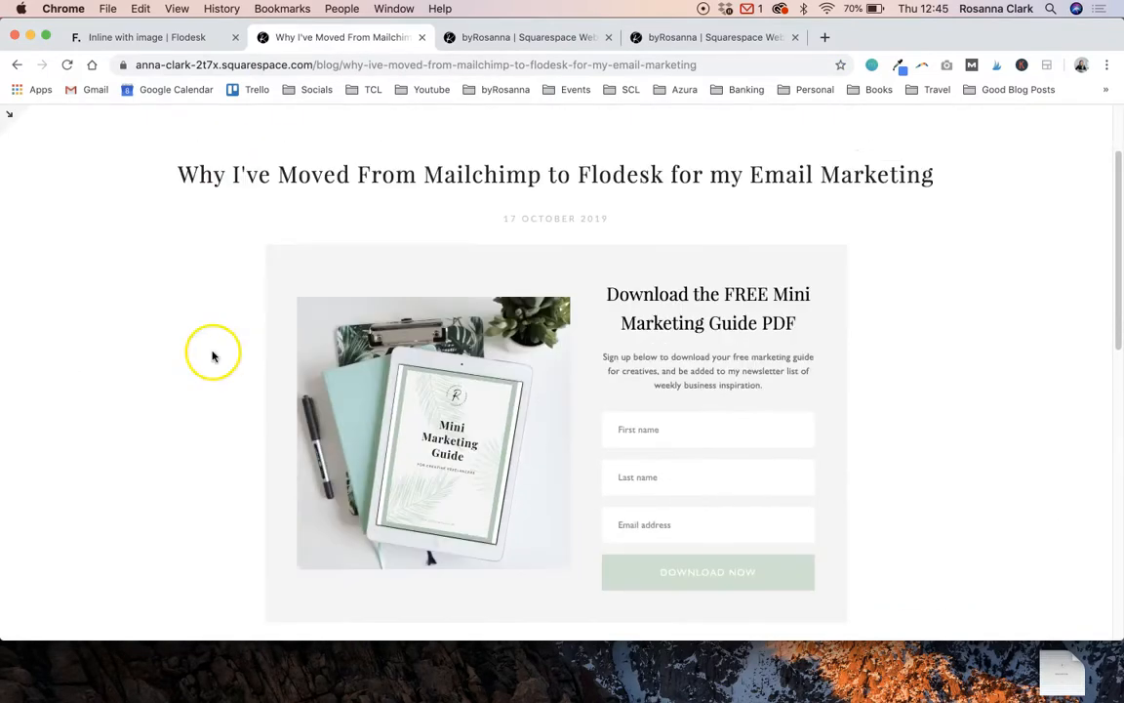
pyautogui.scroll(2, 241, 405)
pyautogui.scroll(-1, 241, 405)
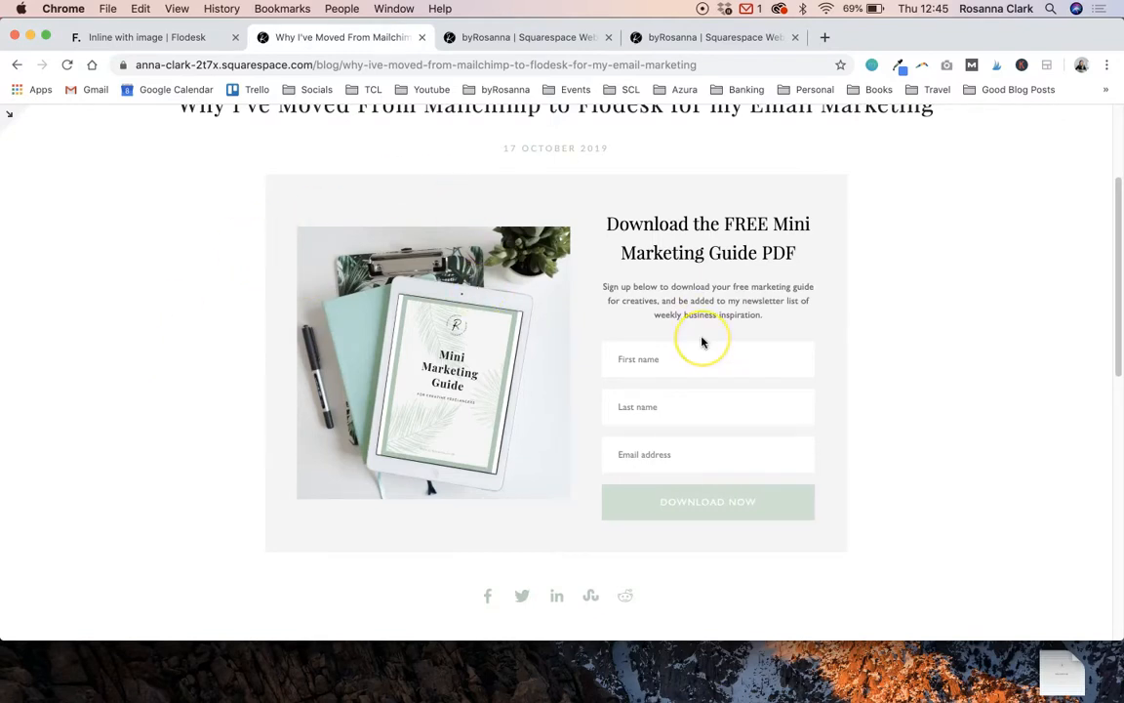
pyautogui.scroll(2, 702, 342)
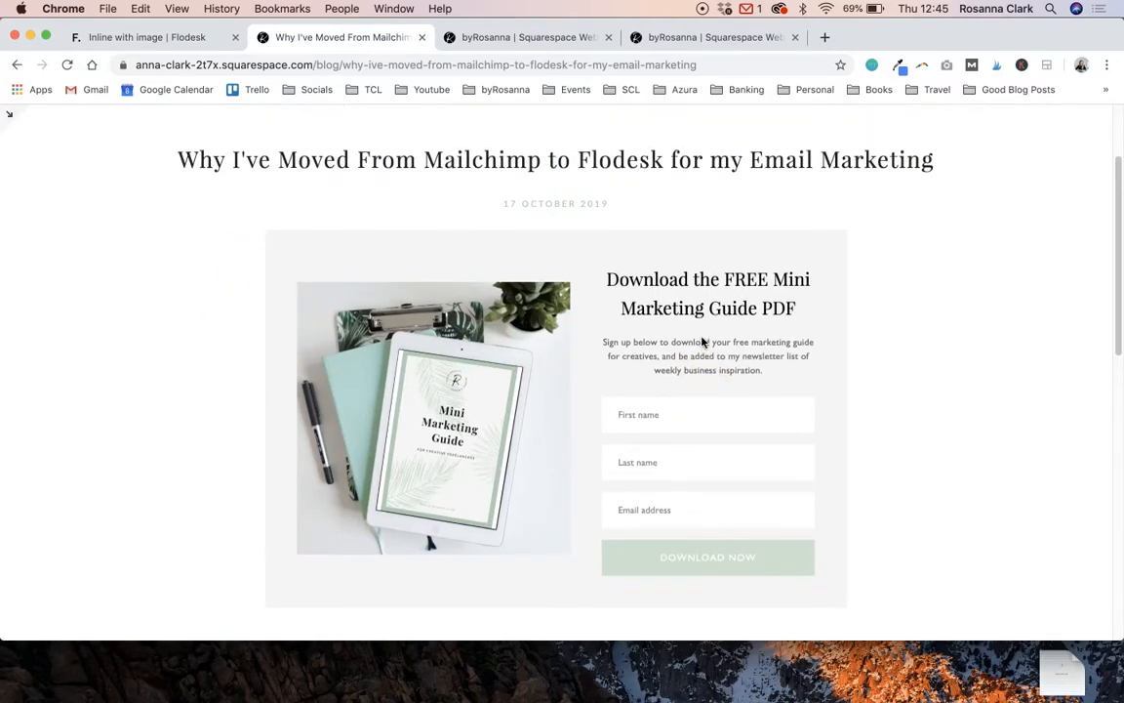
pyautogui.scroll(-2, 659, 371)
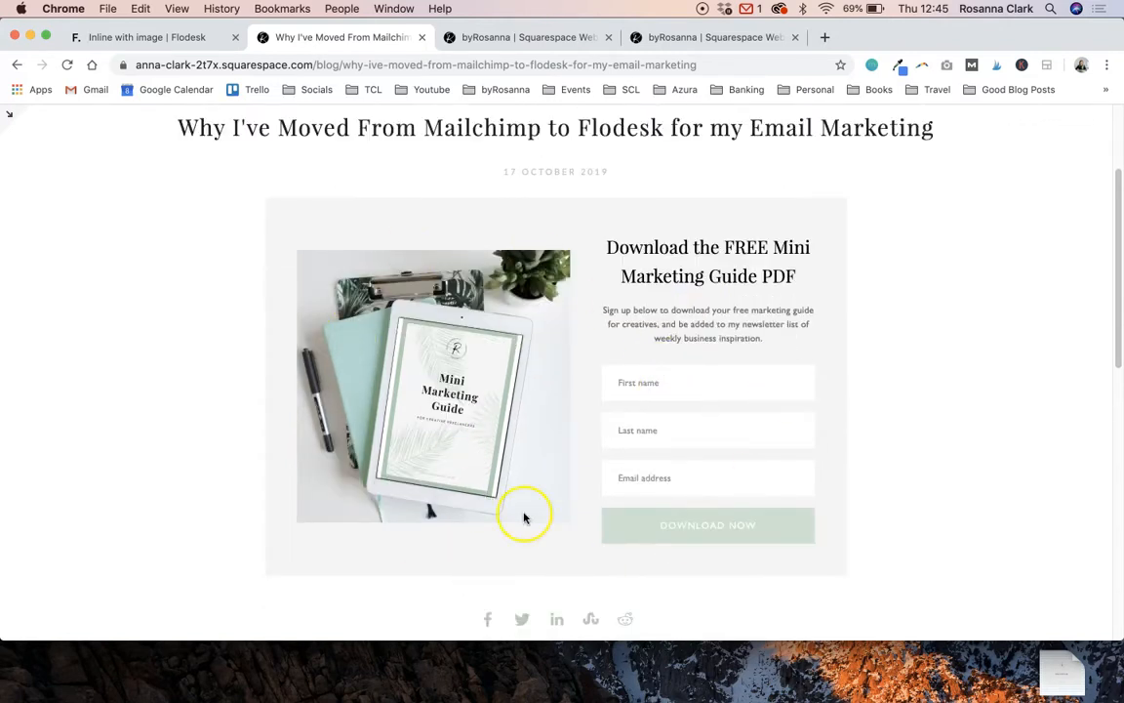
pyautogui.scroll(-2, 524, 518)
pyautogui.scroll(3, 524, 519)
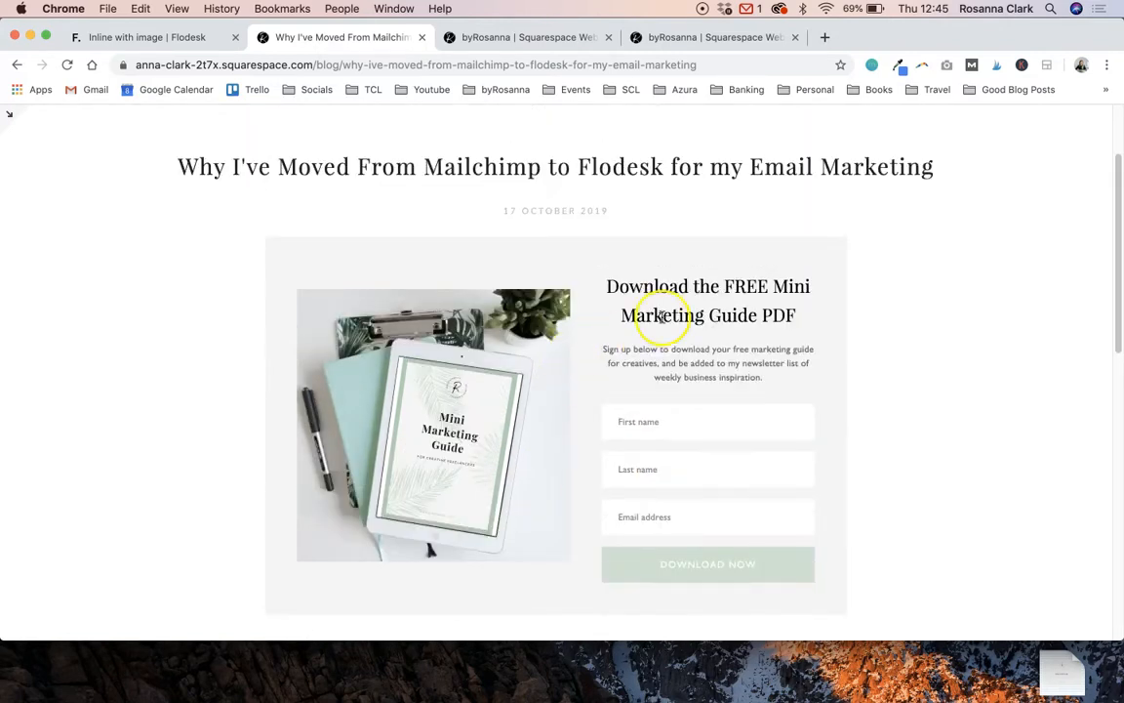
pyautogui.scroll(3, 661, 316)
pyautogui.scroll(-3, 661, 316)
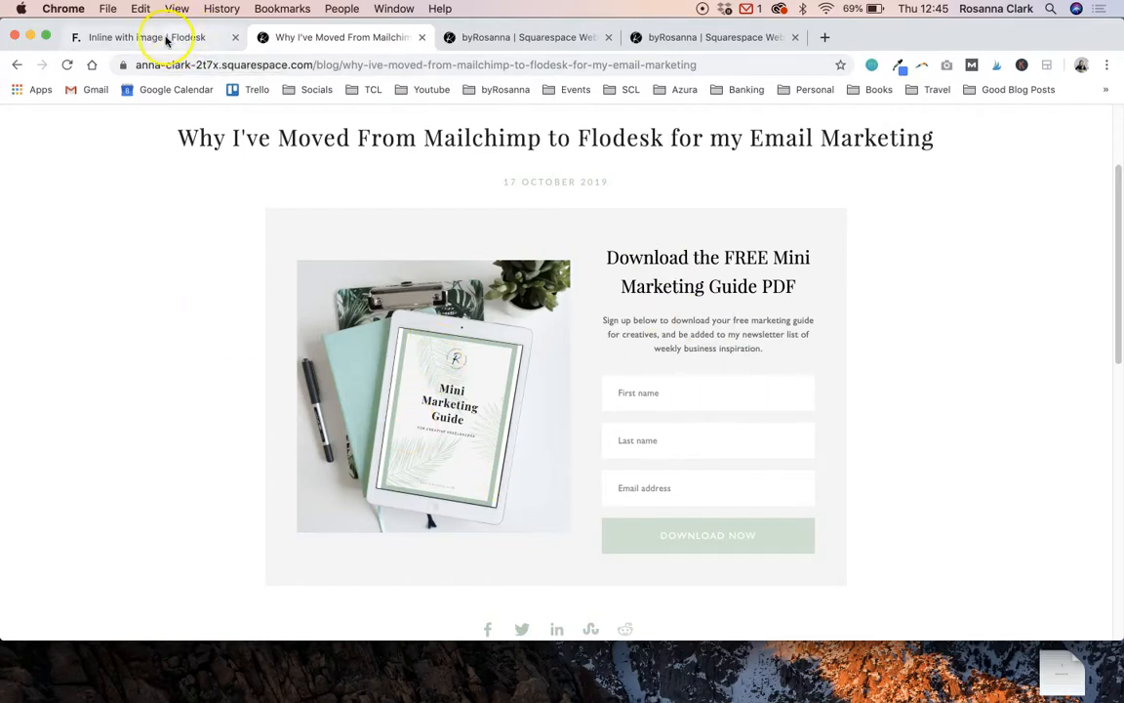
# Look through Flodesk's forms, workflows and emails overviews, then return to the blog post preview.
pyautogui.click(166, 41)
pyautogui.scroll(5, 289, 264)
pyautogui.click(123, 143)
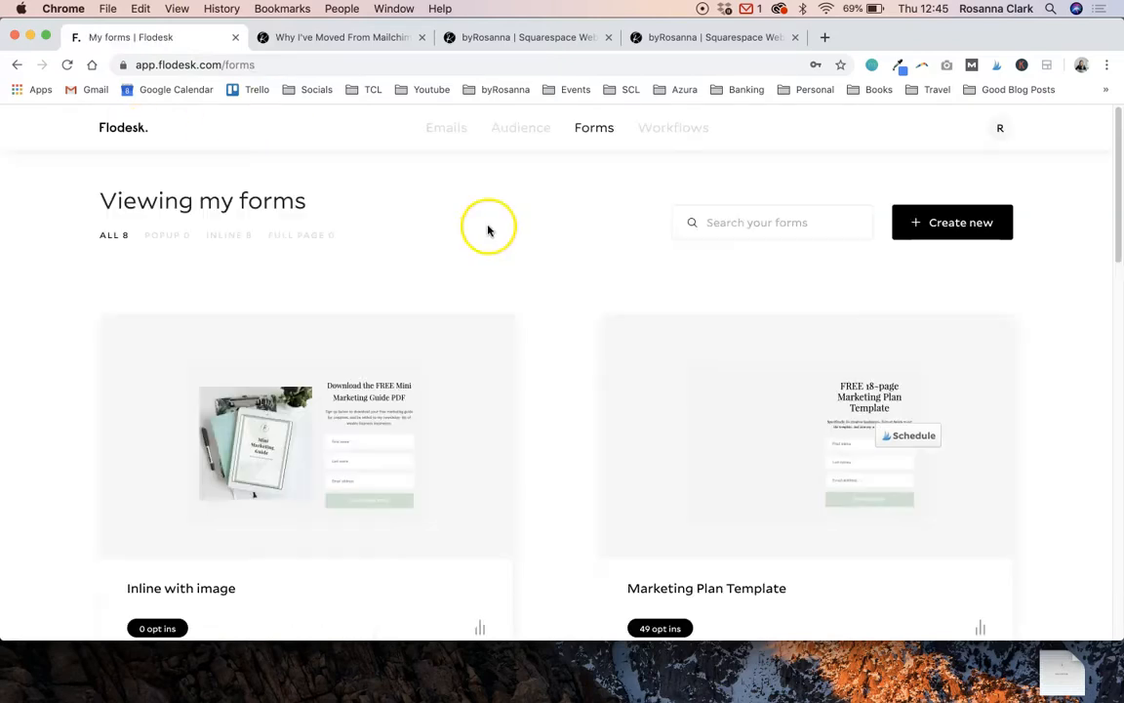
pyautogui.click(678, 127)
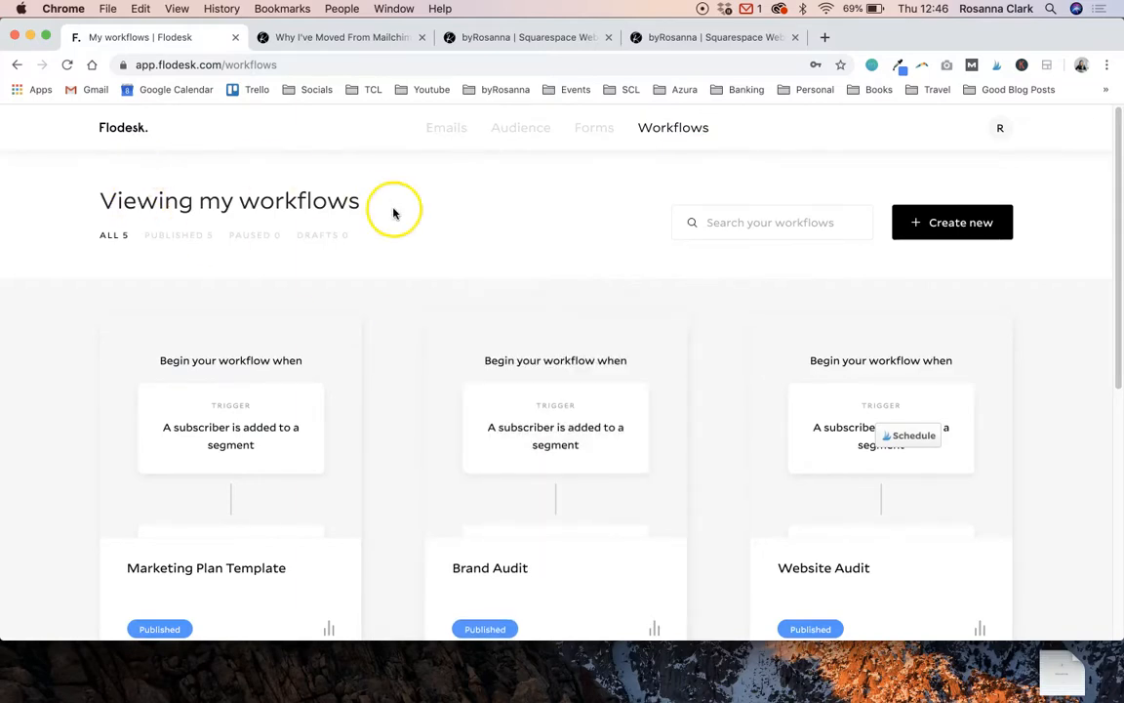
pyautogui.click(135, 128)
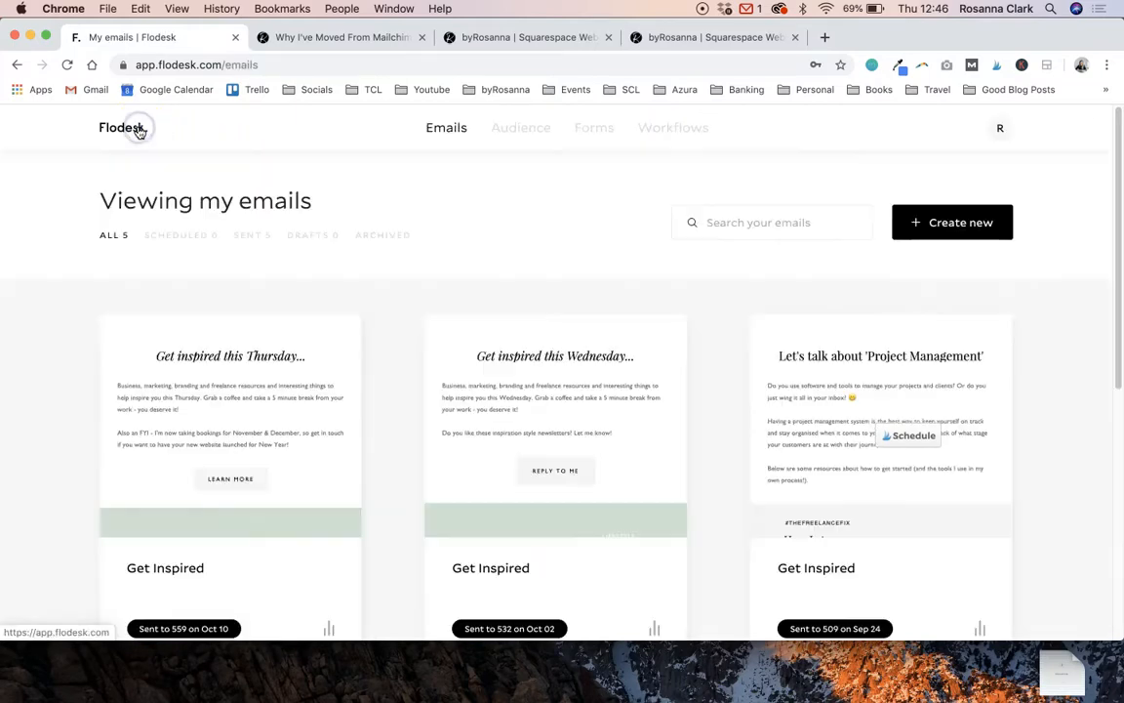
pyautogui.click(362, 39)
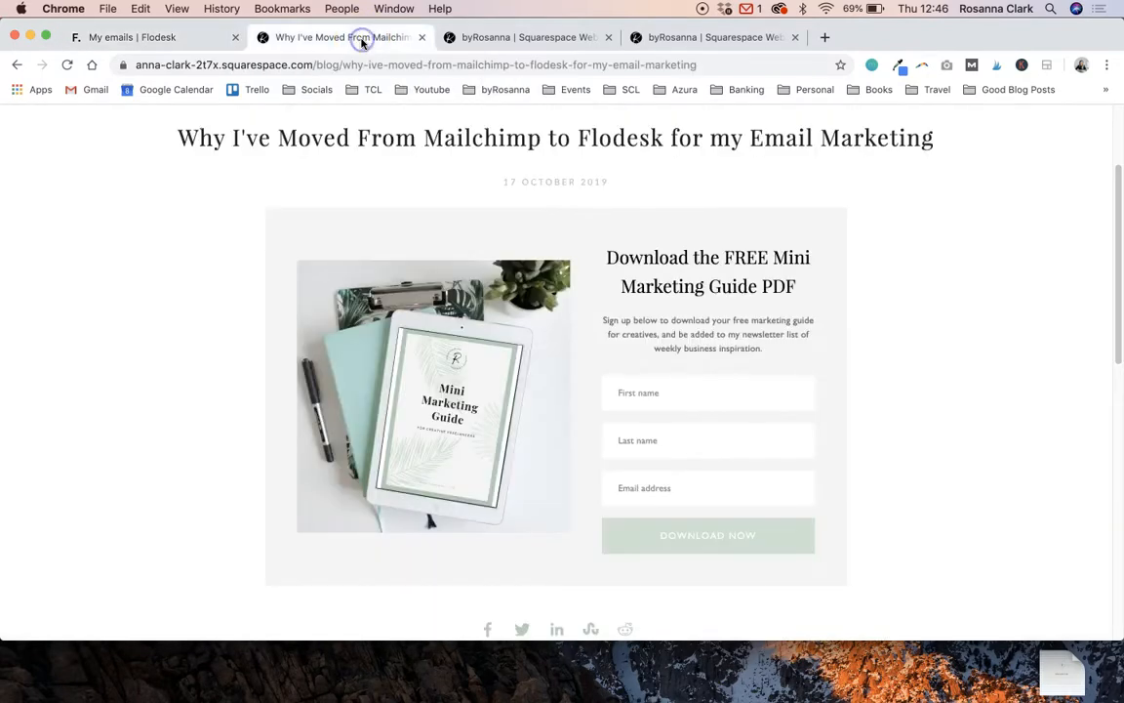
# Go to the Flodesk forms overview and open the embed code page of the "Inline with image" form.
pyautogui.click(133, 39)
pyautogui.click(592, 128)
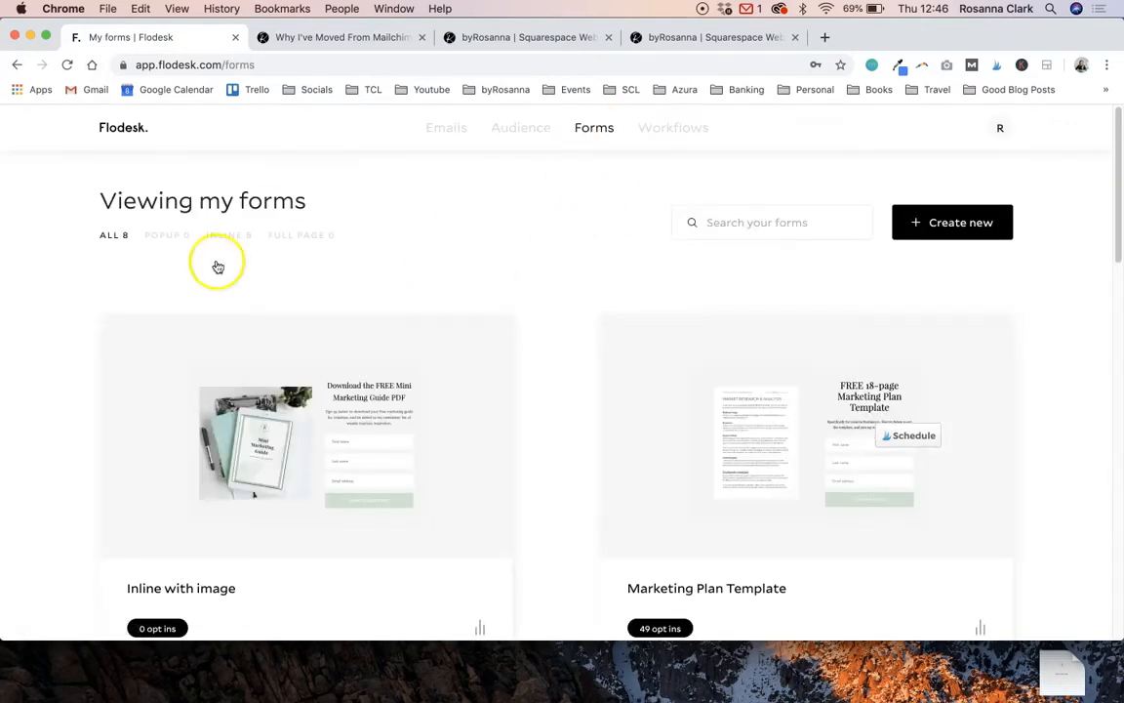
pyautogui.scroll(-3, 536, 343)
pyautogui.scroll(1, 535, 344)
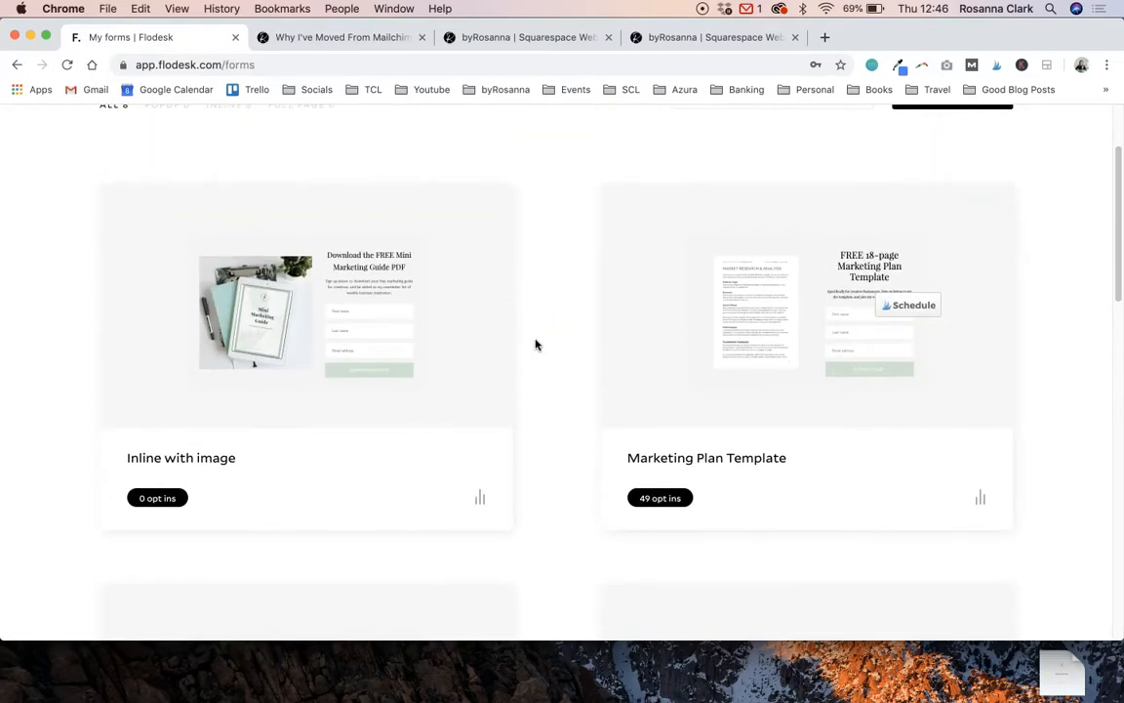
pyautogui.moveTo(475, 235)
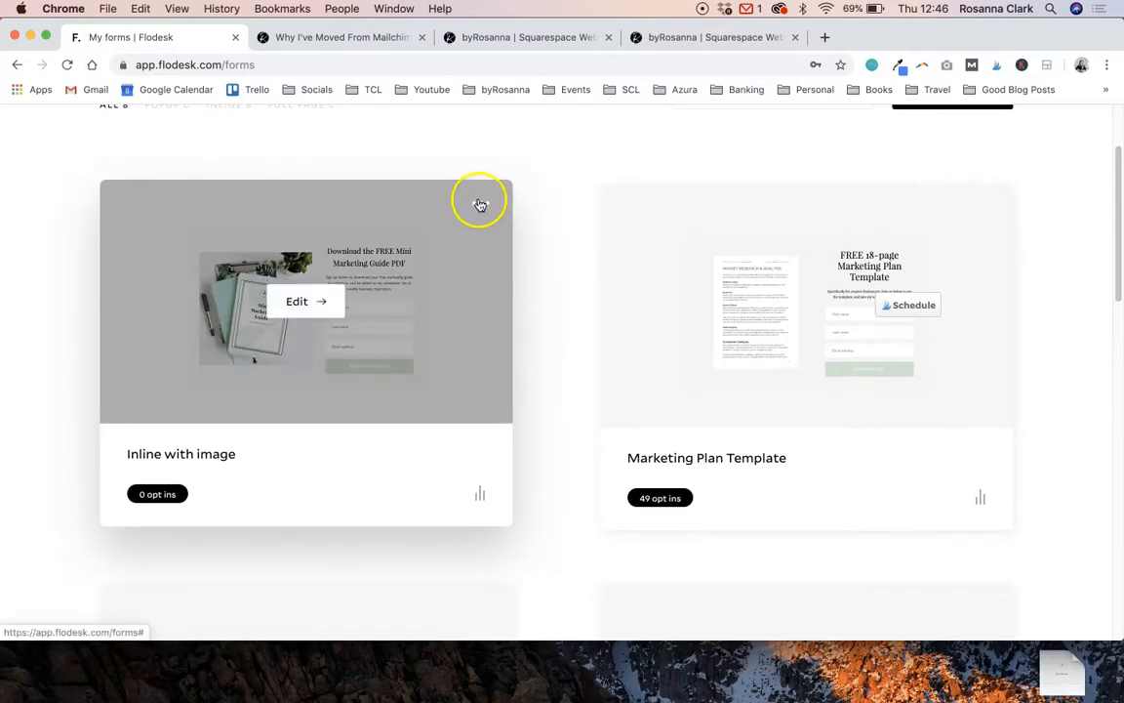
pyautogui.click(479, 204)
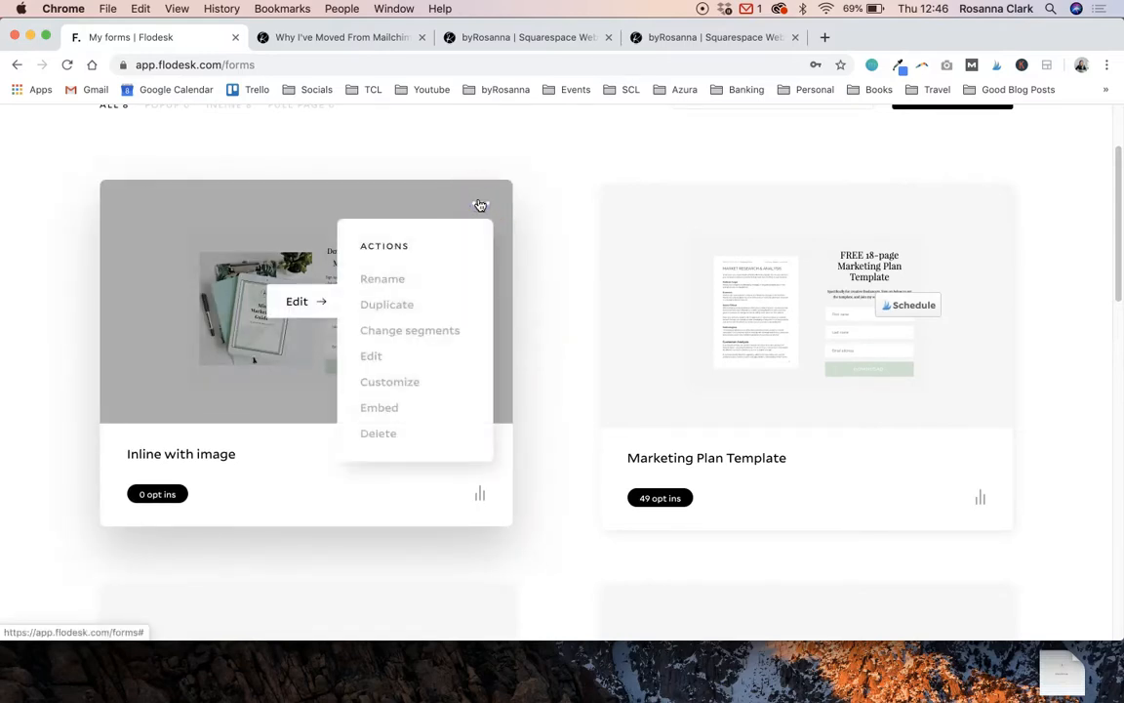
pyautogui.click(421, 410)
# Copy the form placement code to the clipboard again and return to the forms overview.
pyautogui.scroll(-3, 388, 415)
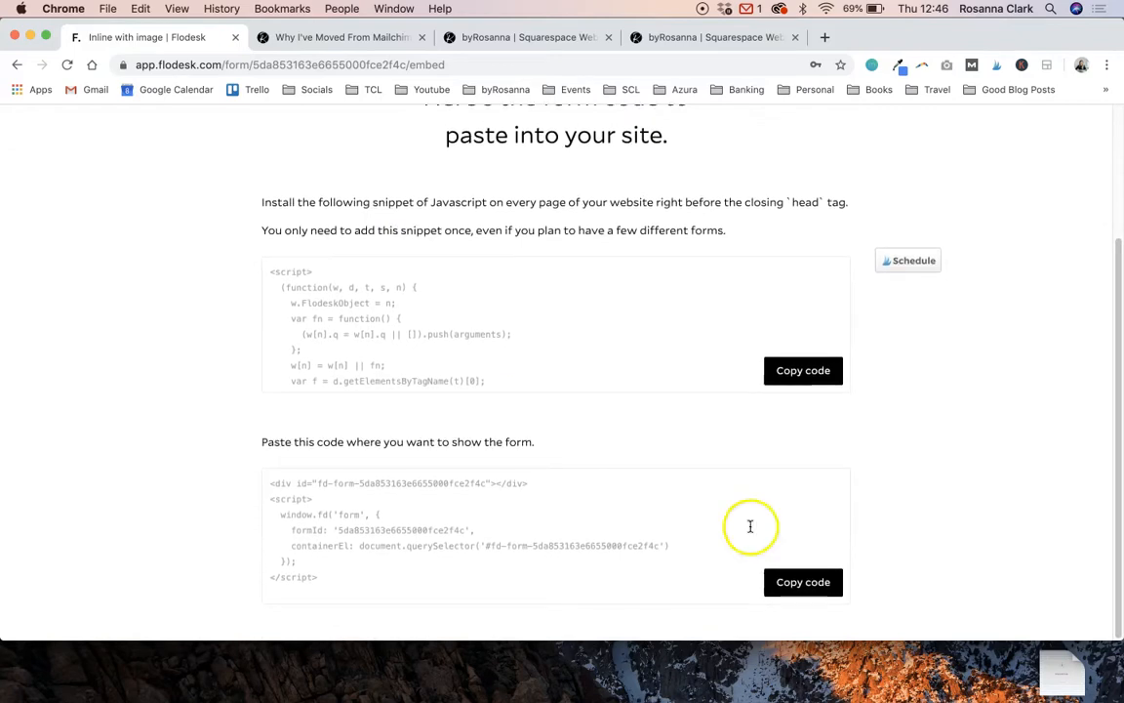
pyautogui.click(813, 583)
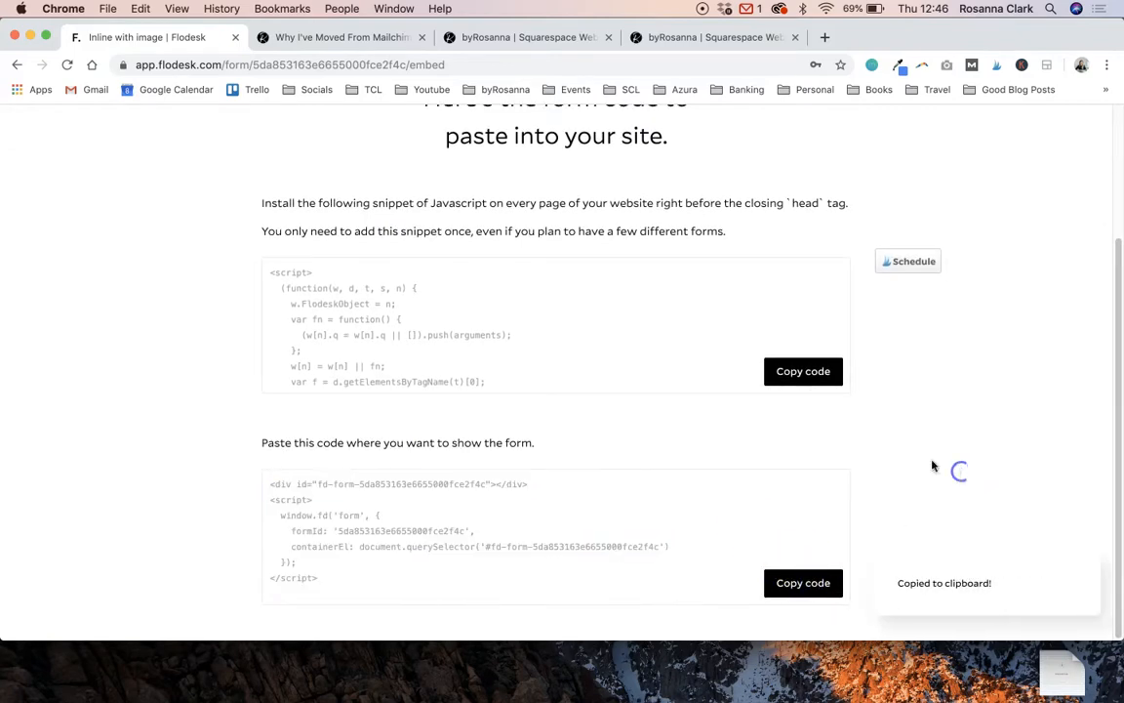
pyautogui.click(17, 63)
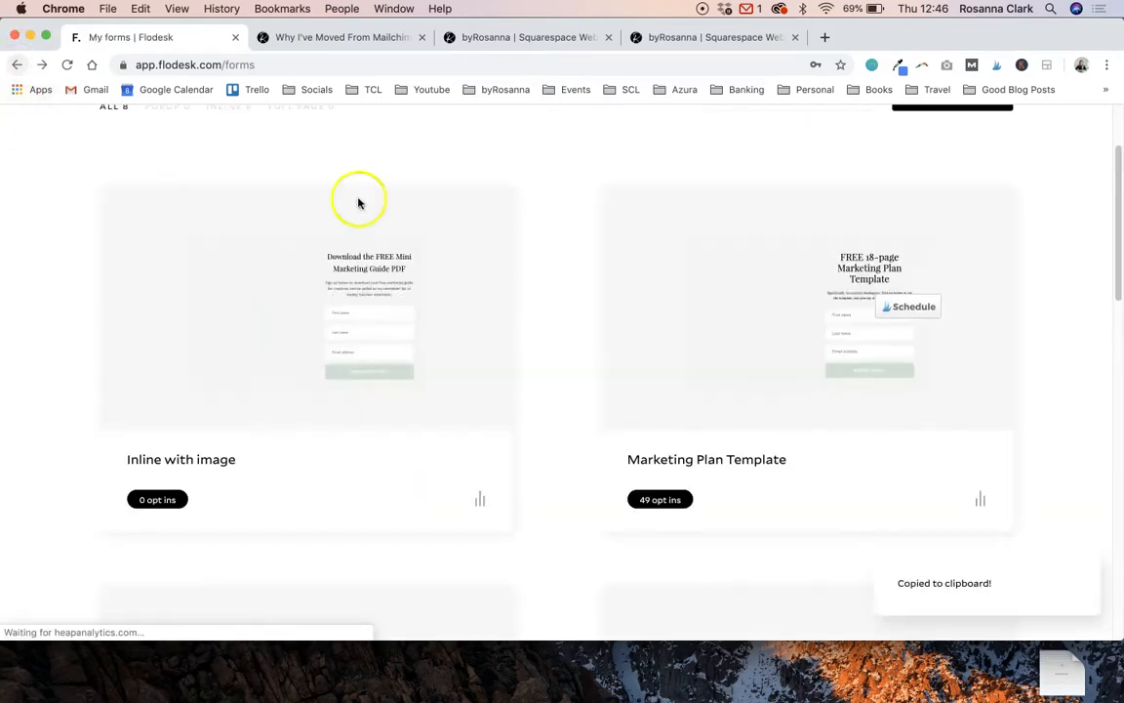
# Look through the saved forms in the overview and check the available actions for the Marketing Plan Template form.
pyautogui.scroll(-2, 551, 419)
pyautogui.scroll(-2, 567, 452)
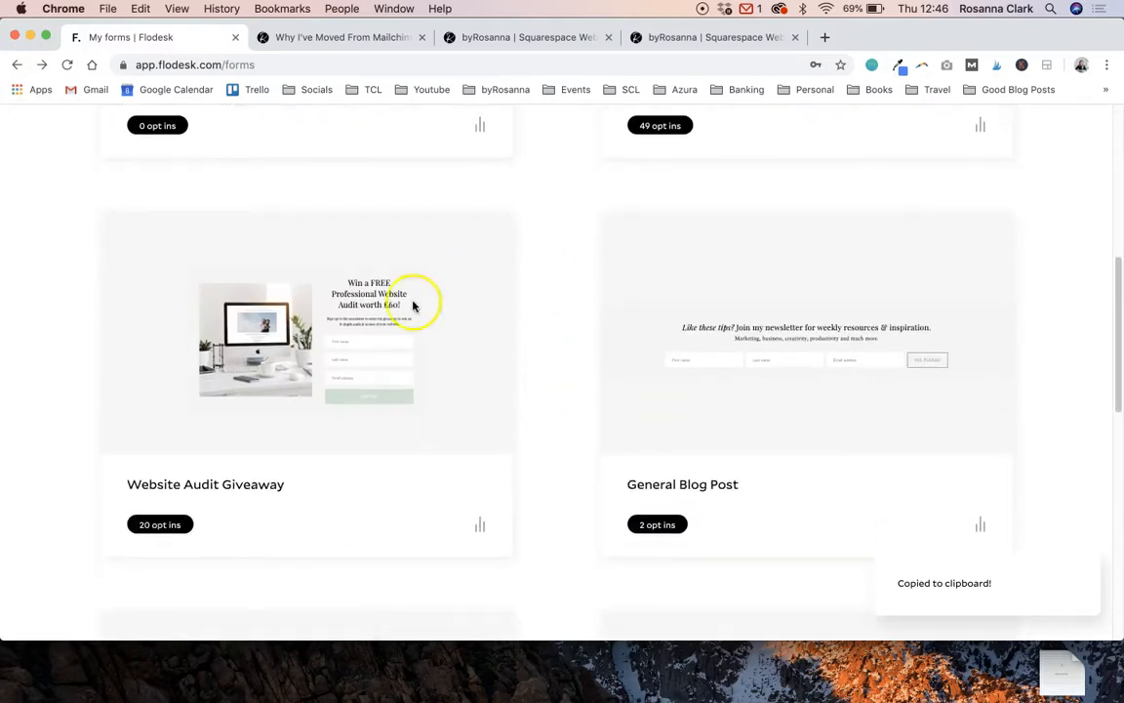
pyautogui.scroll(-2, 557, 436)
pyautogui.scroll(2, 557, 438)
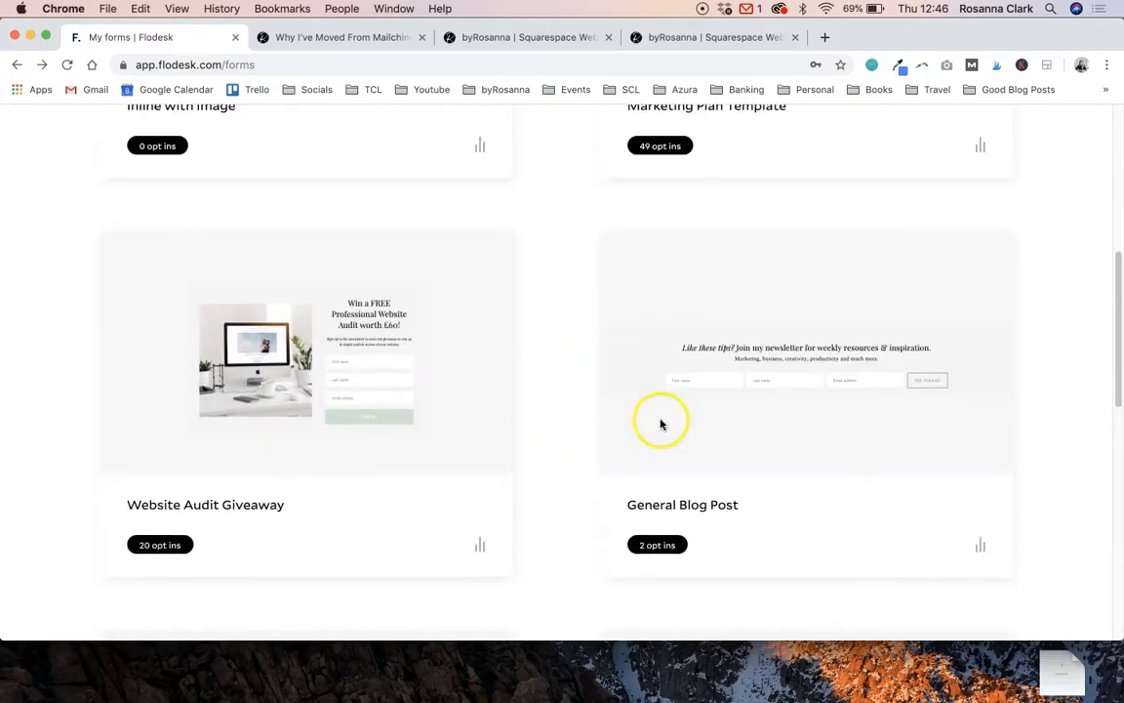
pyautogui.scroll(5, 661, 425)
pyautogui.scroll(-1, 557, 326)
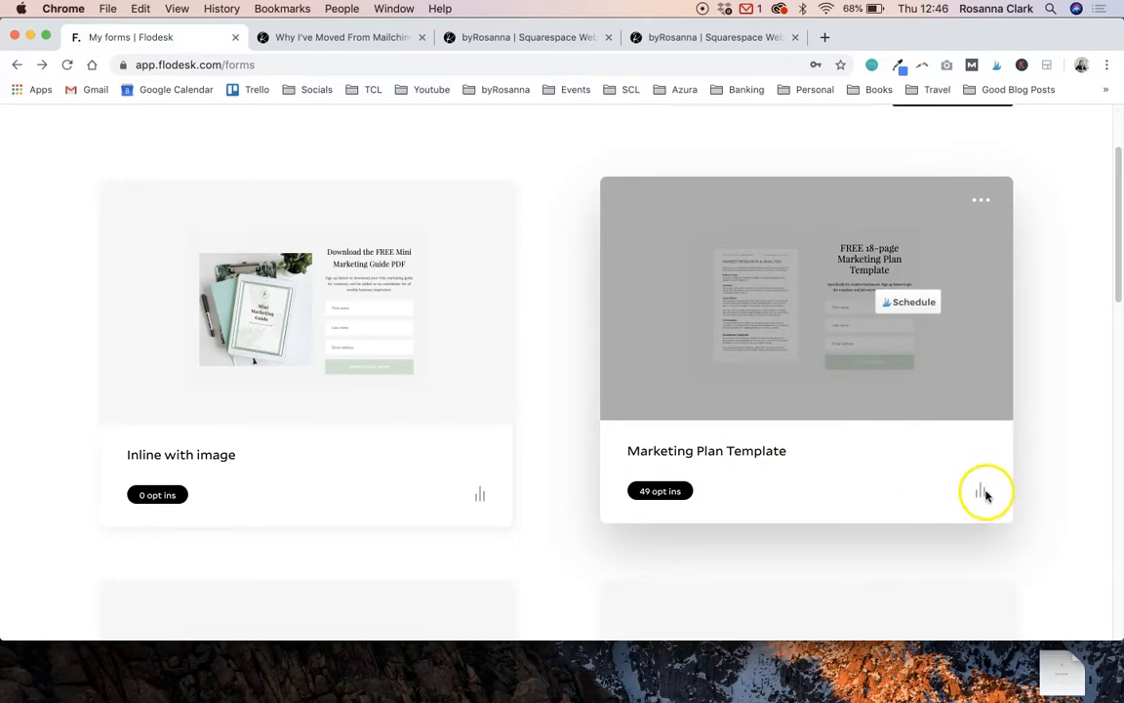
pyautogui.scroll(-1, 989, 396)
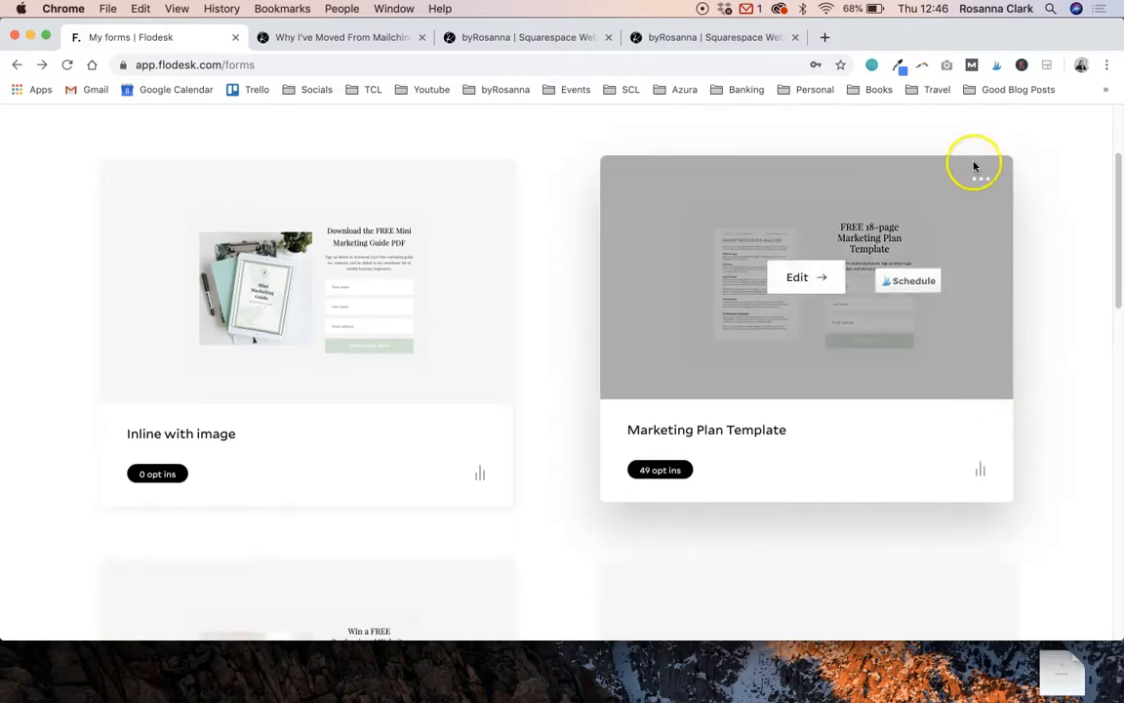
pyautogui.click(986, 179)
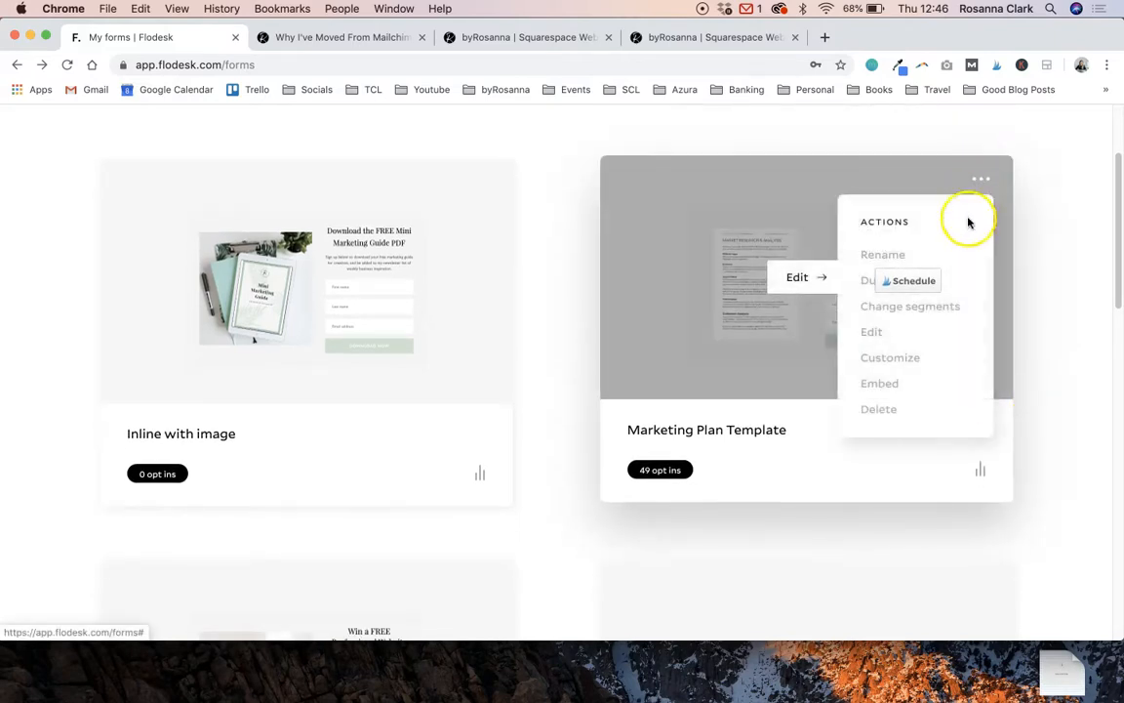
pyautogui.click(1023, 302)
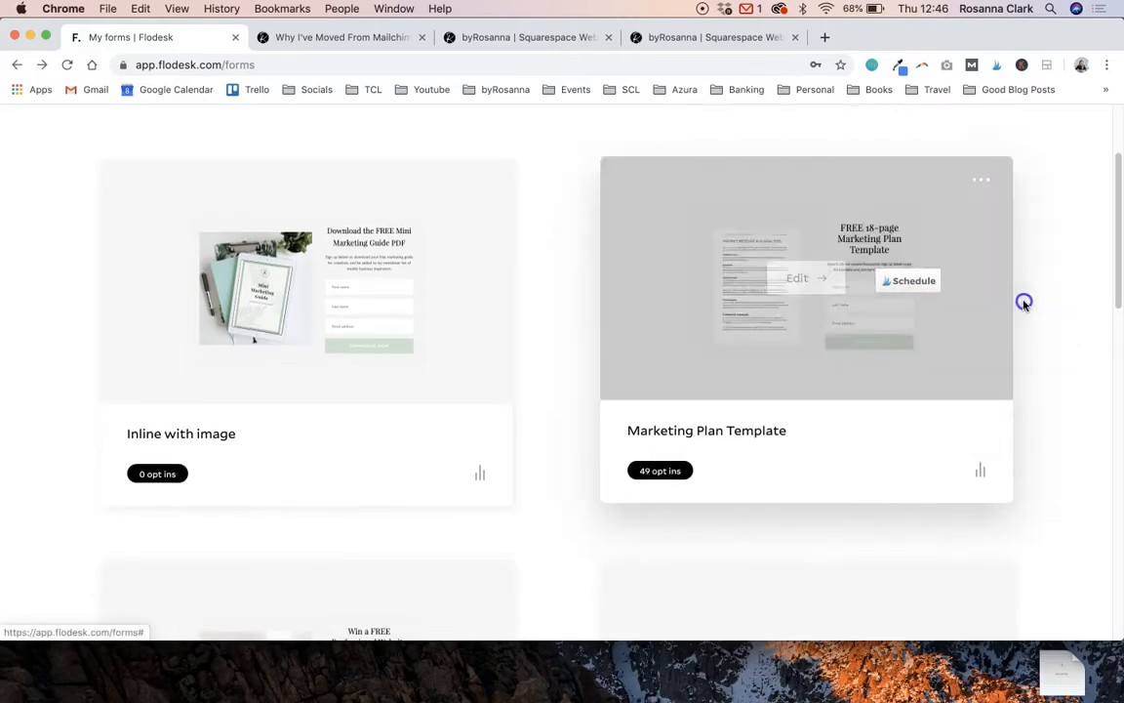
# Review the remaining saved forms down to Home/Landing Page and compare them with the newsletter form on the byRosanna home page.
pyautogui.scroll(-5, 1023, 304)
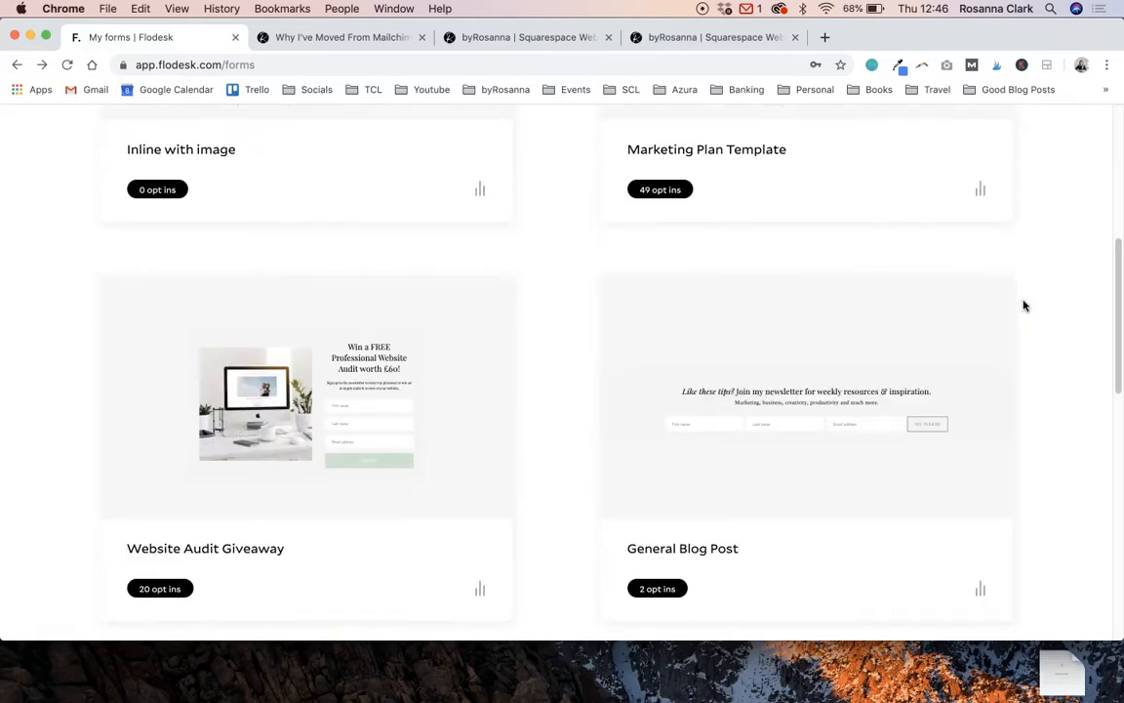
pyautogui.scroll(-12, 1023, 306)
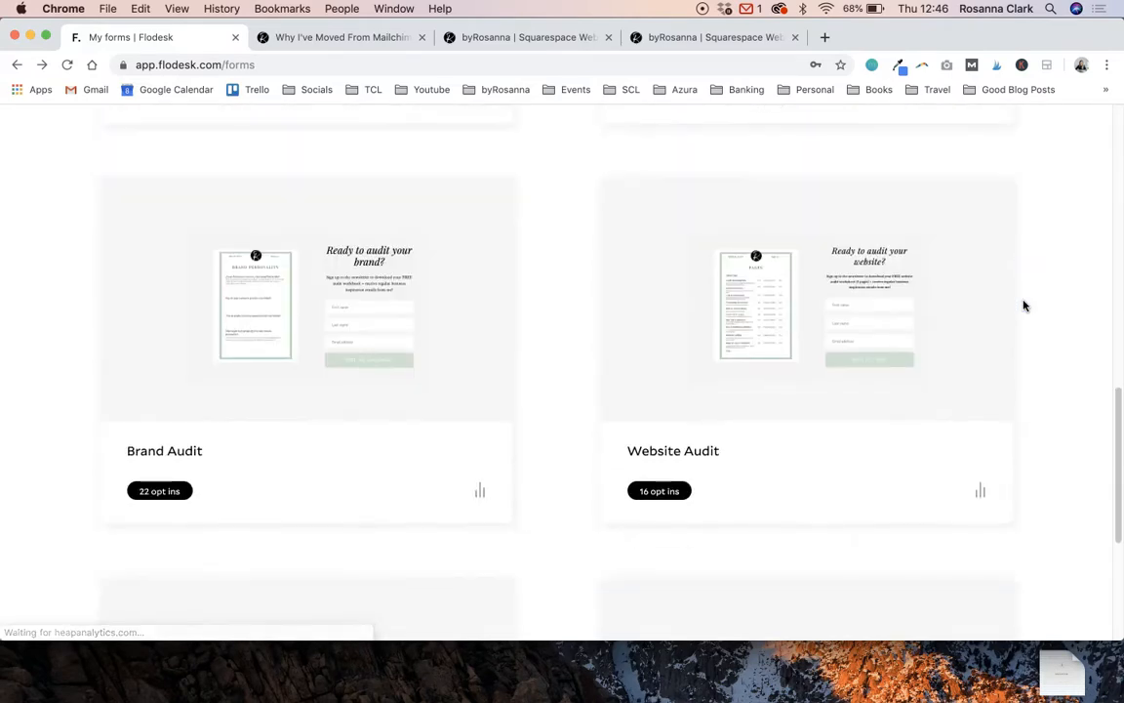
pyautogui.scroll(-2, 1023, 306)
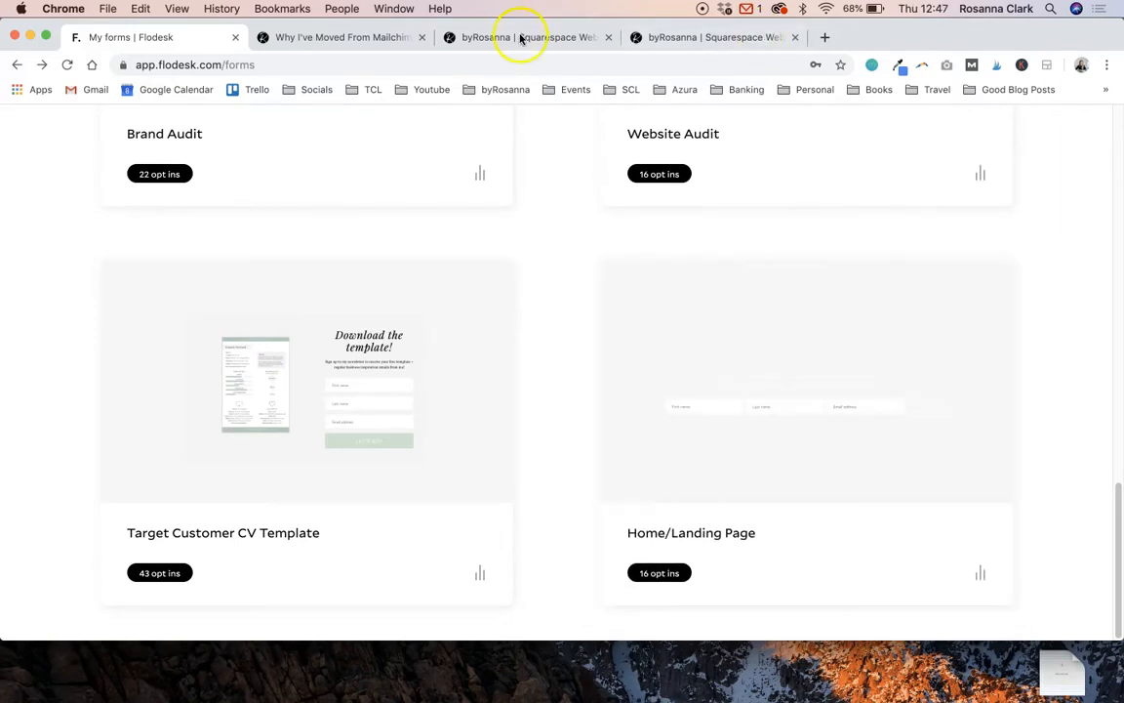
pyautogui.click(522, 35)
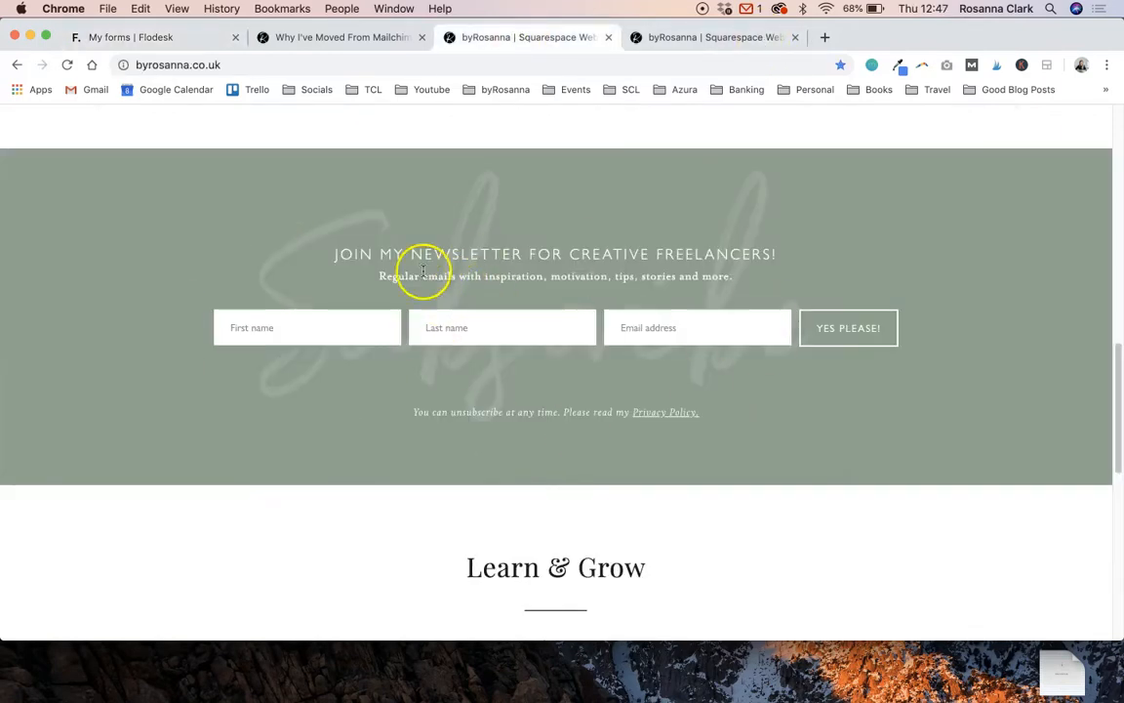
pyautogui.click(151, 37)
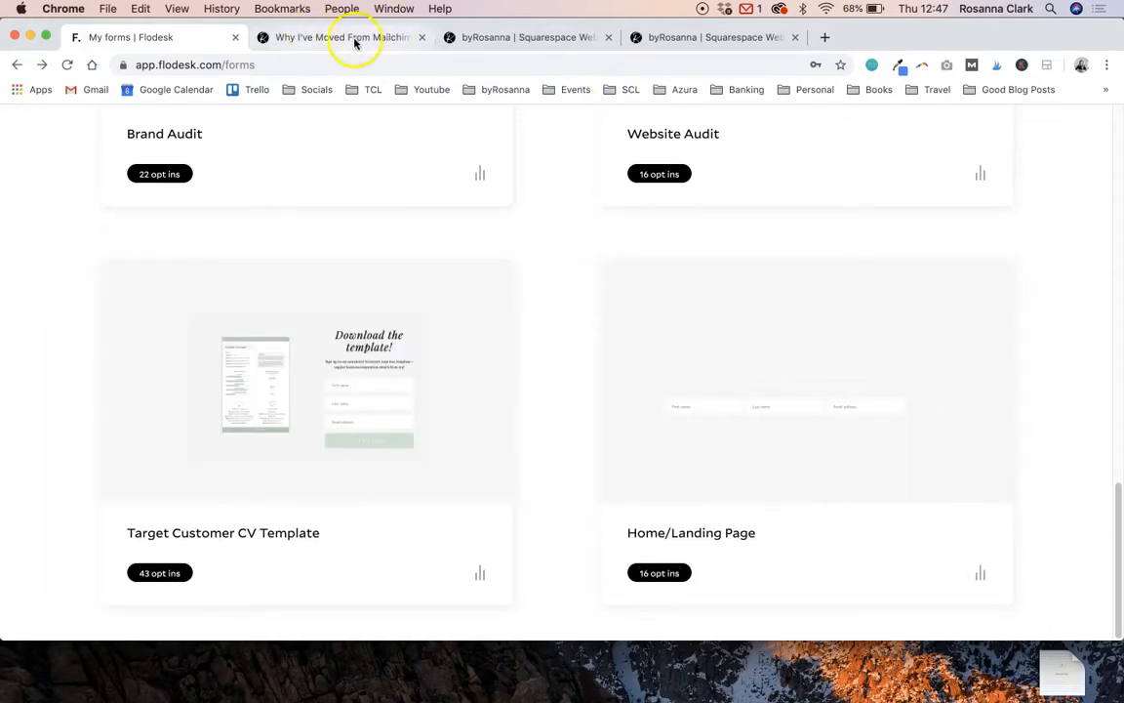
pyautogui.click(489, 39)
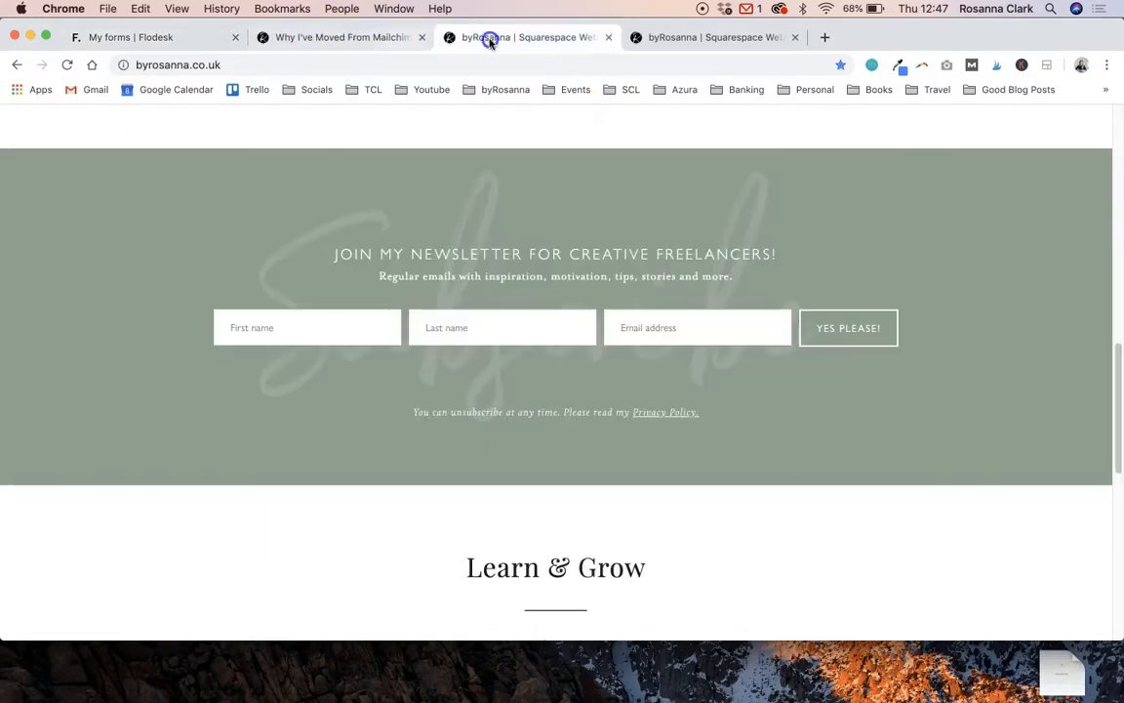
pyautogui.click(347, 39)
pyautogui.click(174, 39)
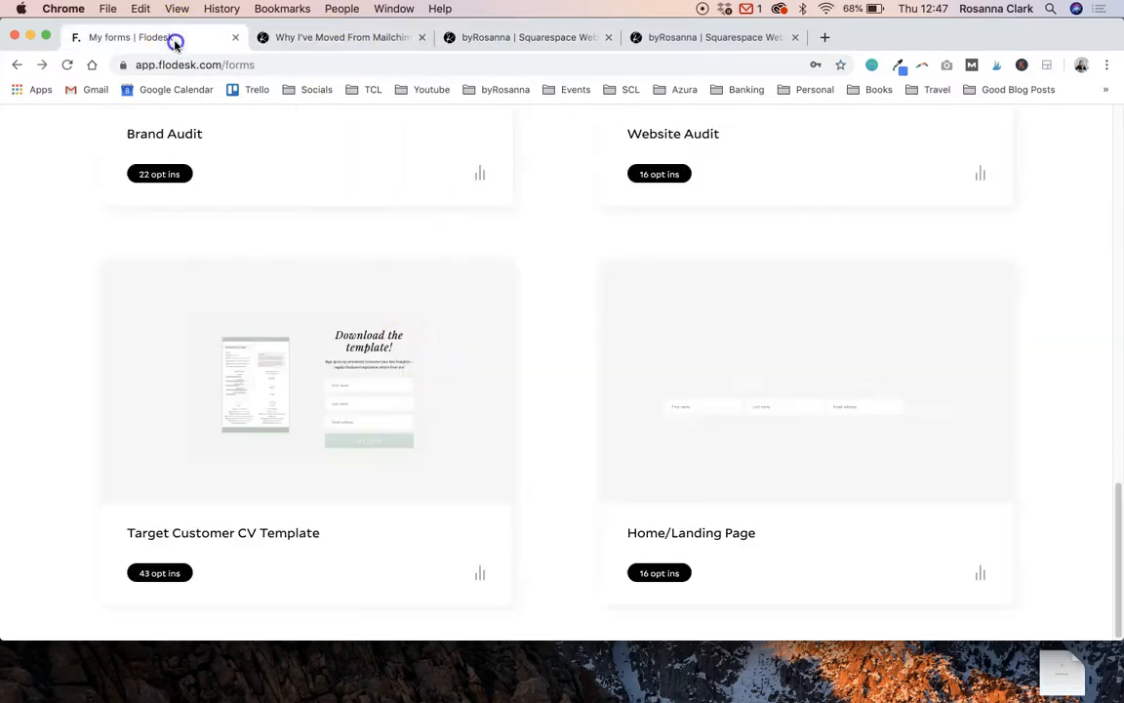
# Go back to the start of the forms overview and check the Subscribers and Segments options under Audience.
pyautogui.scroll(10, 410, 350)
pyautogui.scroll(5, 408, 349)
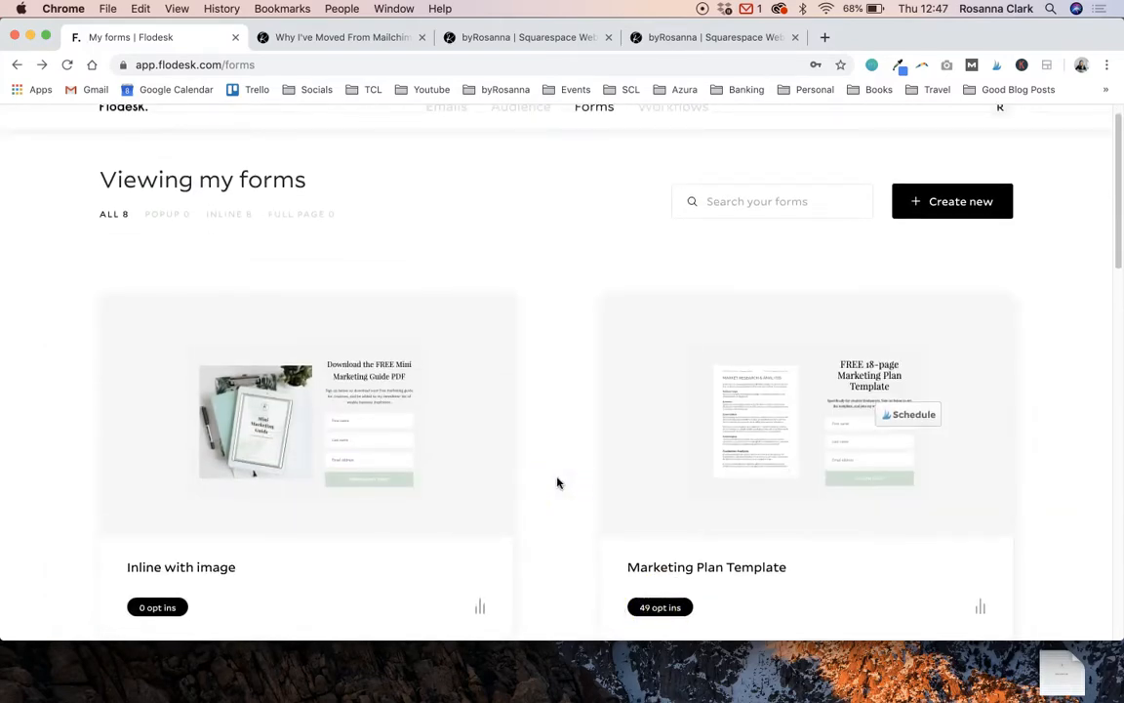
pyautogui.scroll(1, 557, 482)
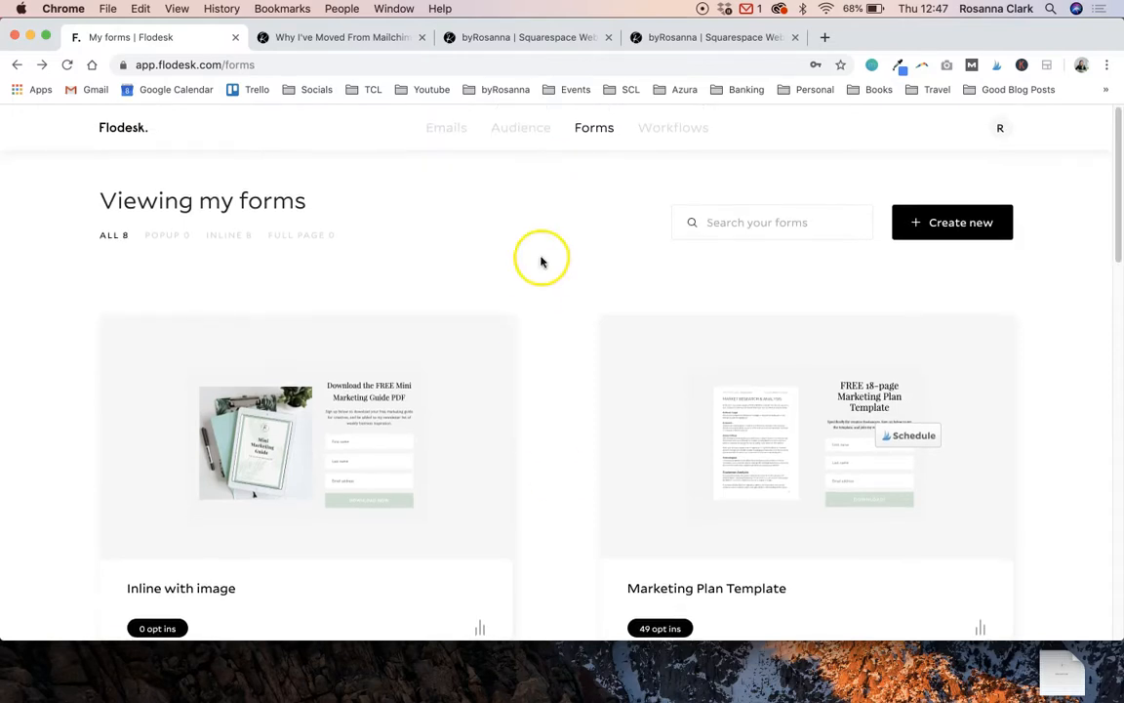
pyautogui.moveTo(522, 132)
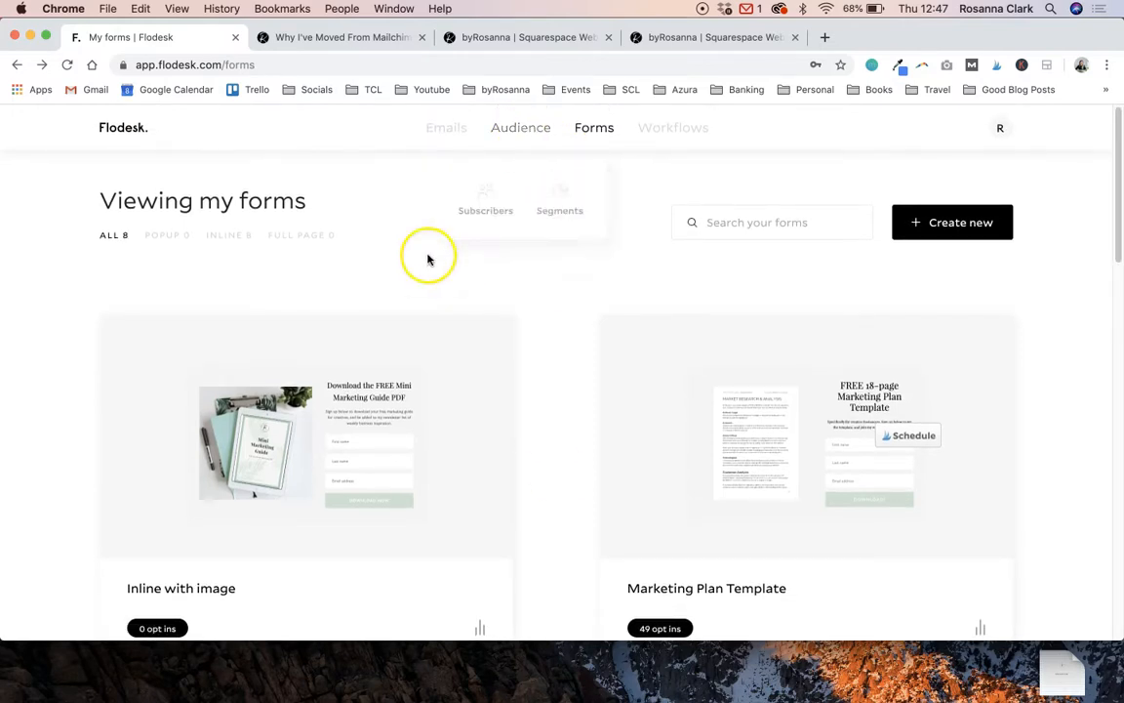
pyautogui.moveTo(330, 459)
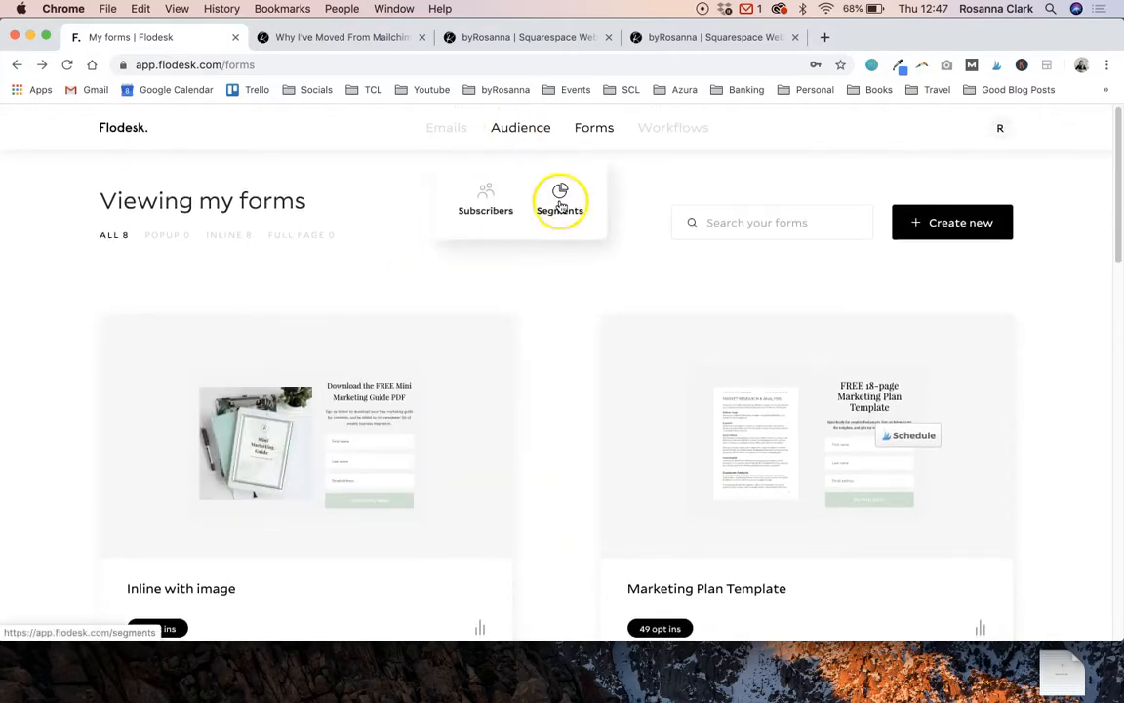
pyautogui.scroll(-1, 545, 358)
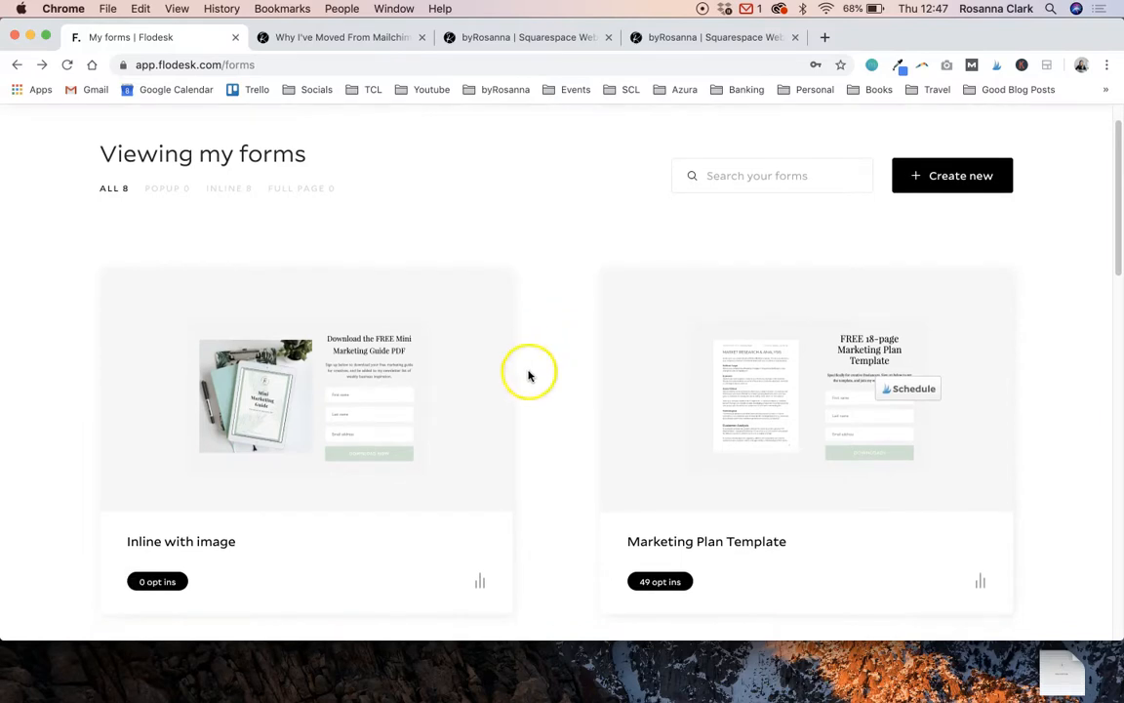
pyautogui.moveTo(258, 500)
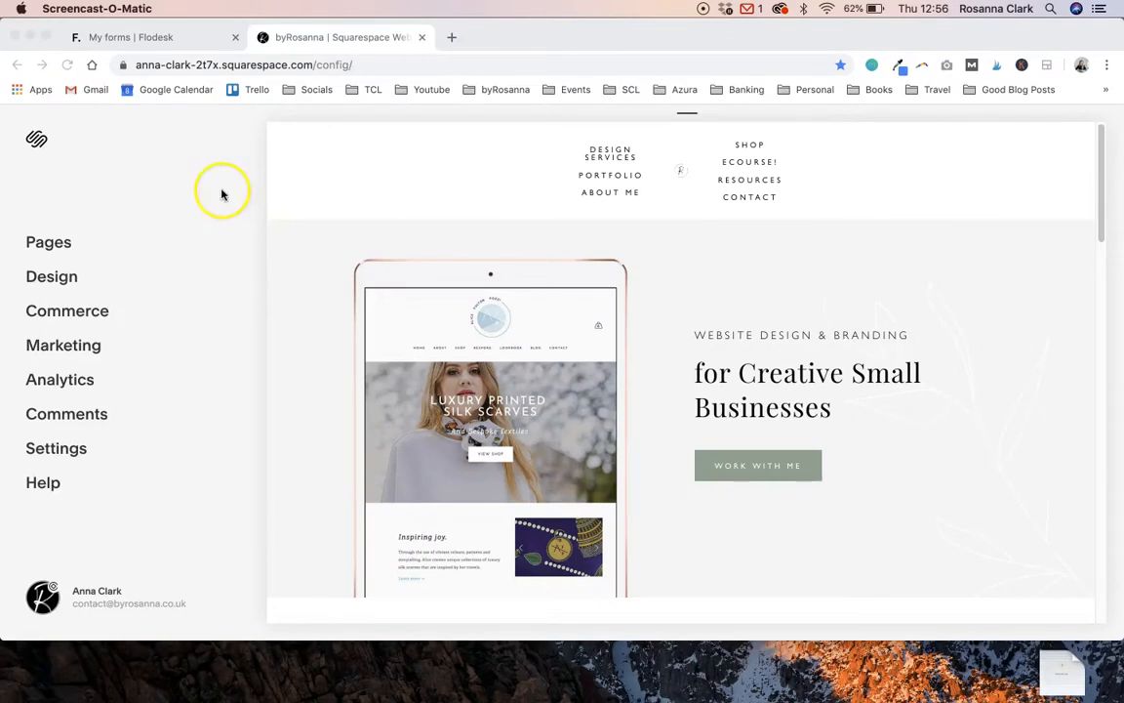
# View the newsletter section of the home page in the Squarespace editor and open the Site Styles settings.
pyautogui.click(221, 193)
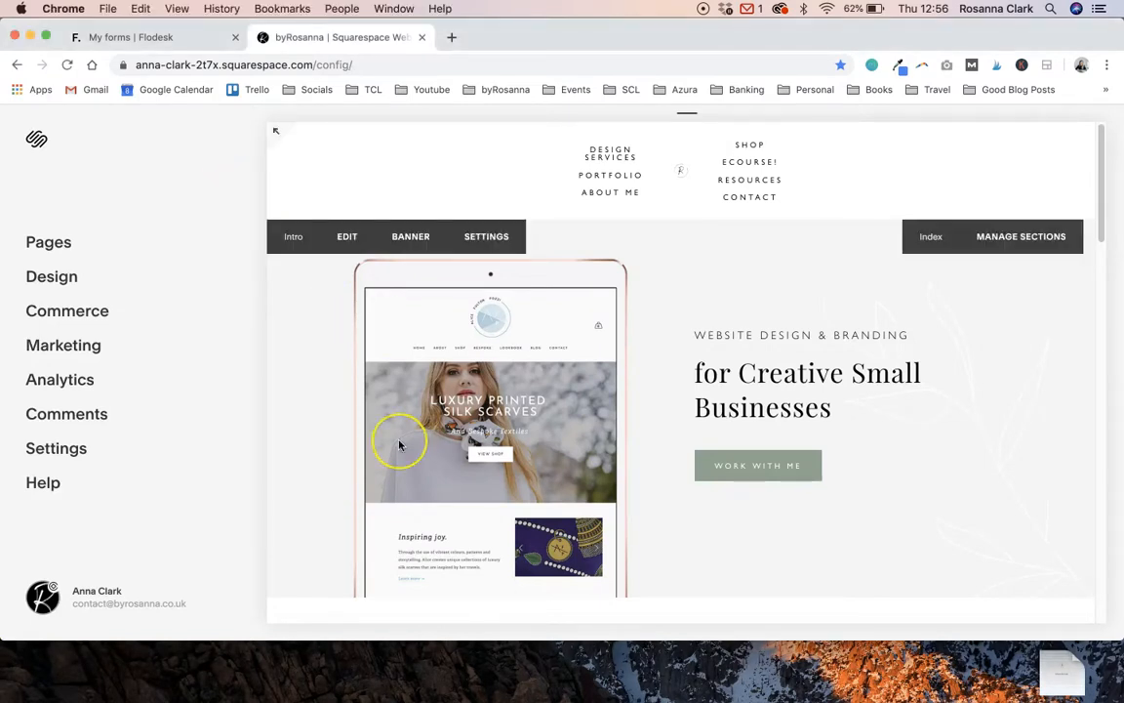
pyautogui.scroll(-10, 396, 420)
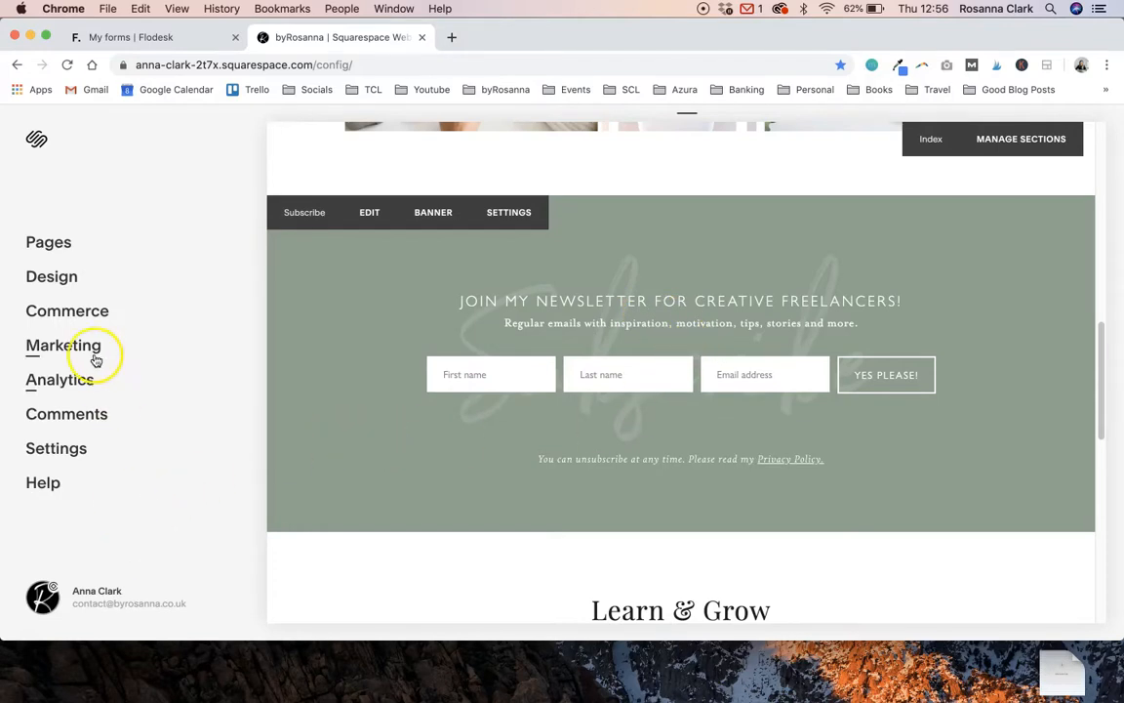
pyautogui.click(54, 278)
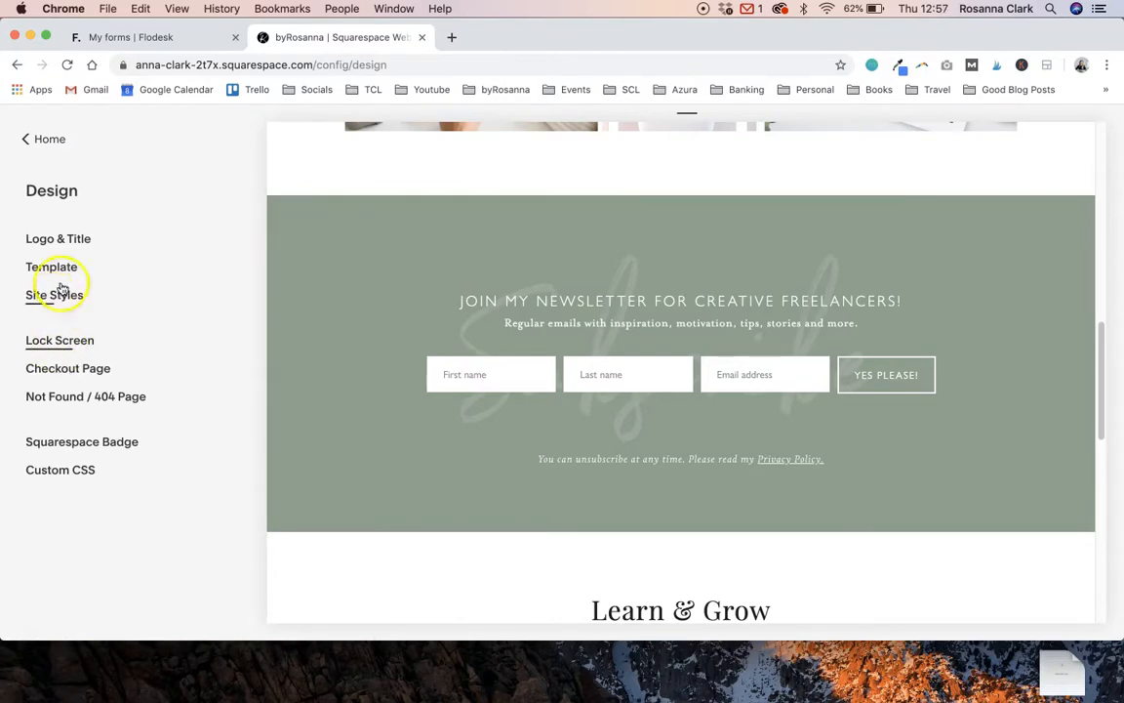
pyautogui.click(54, 296)
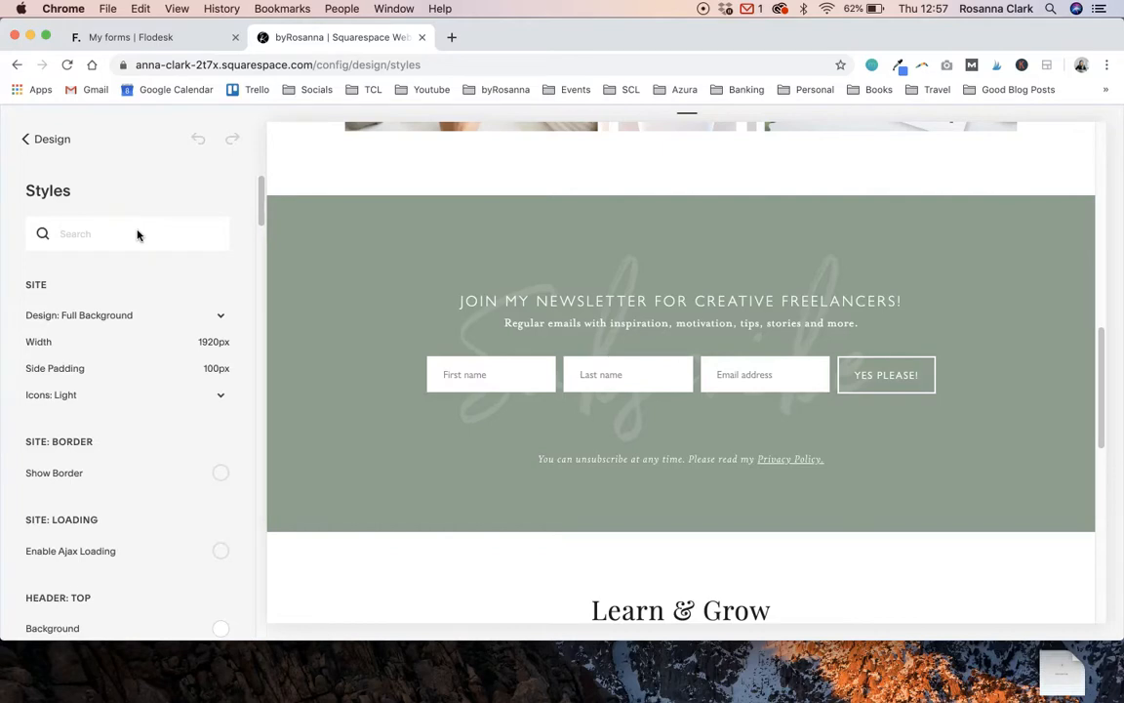
# Search the site styles for "ajax" to locate the Enable Ajax Loading setting.
pyautogui.write('aja')
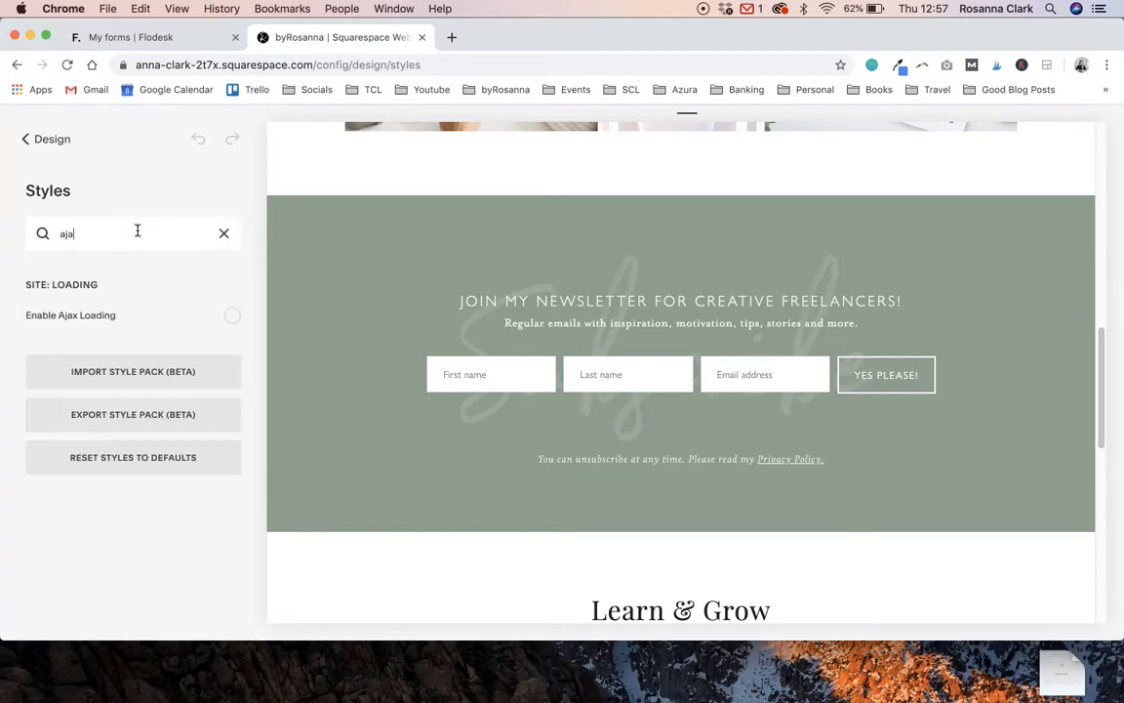
pyautogui.click(224, 233)
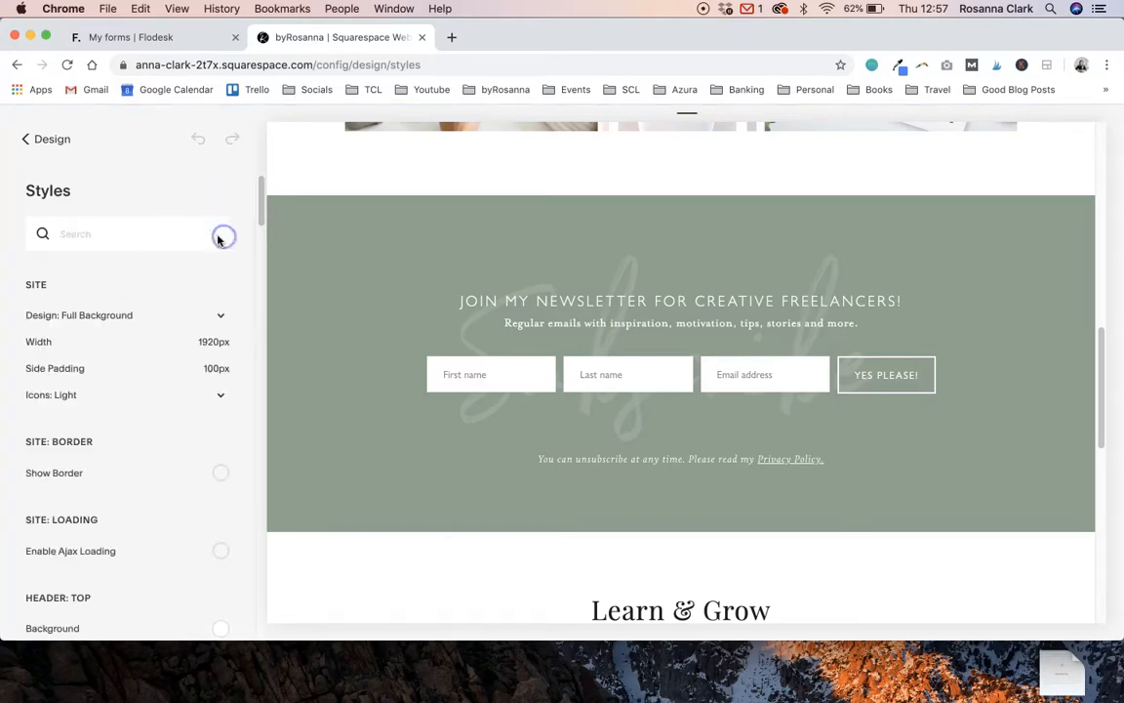
pyautogui.write('ajaz')
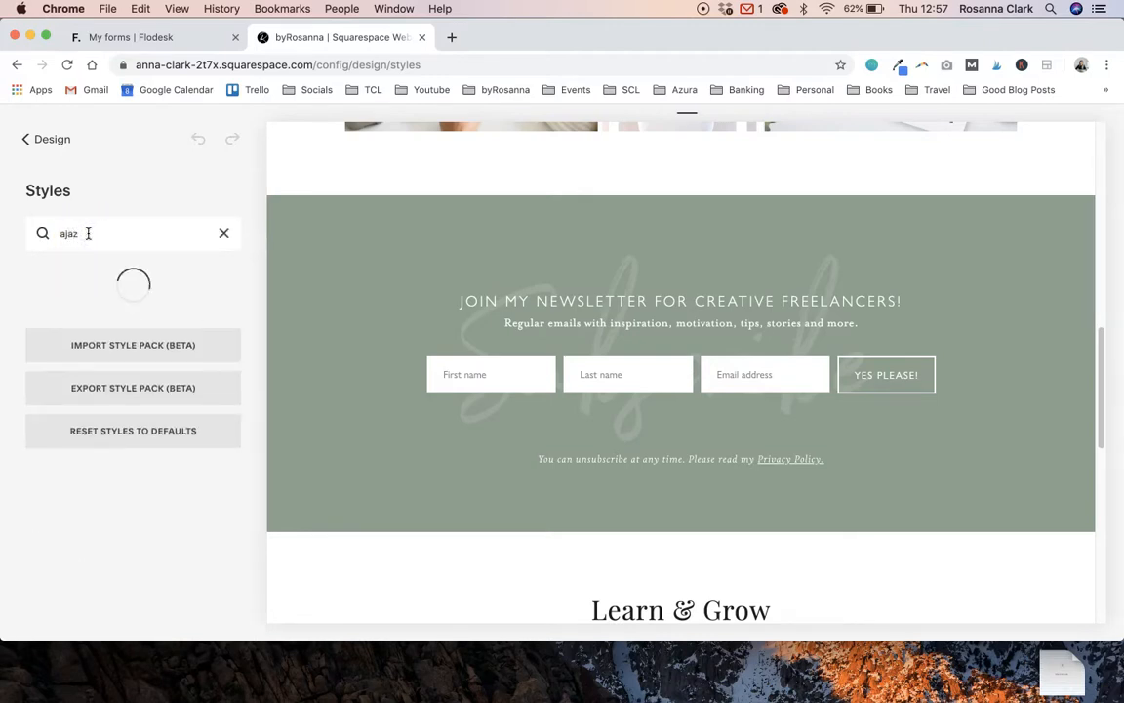
pyautogui.press('BackSpace')
pyautogui.write('x')
pyautogui.click(66, 318)
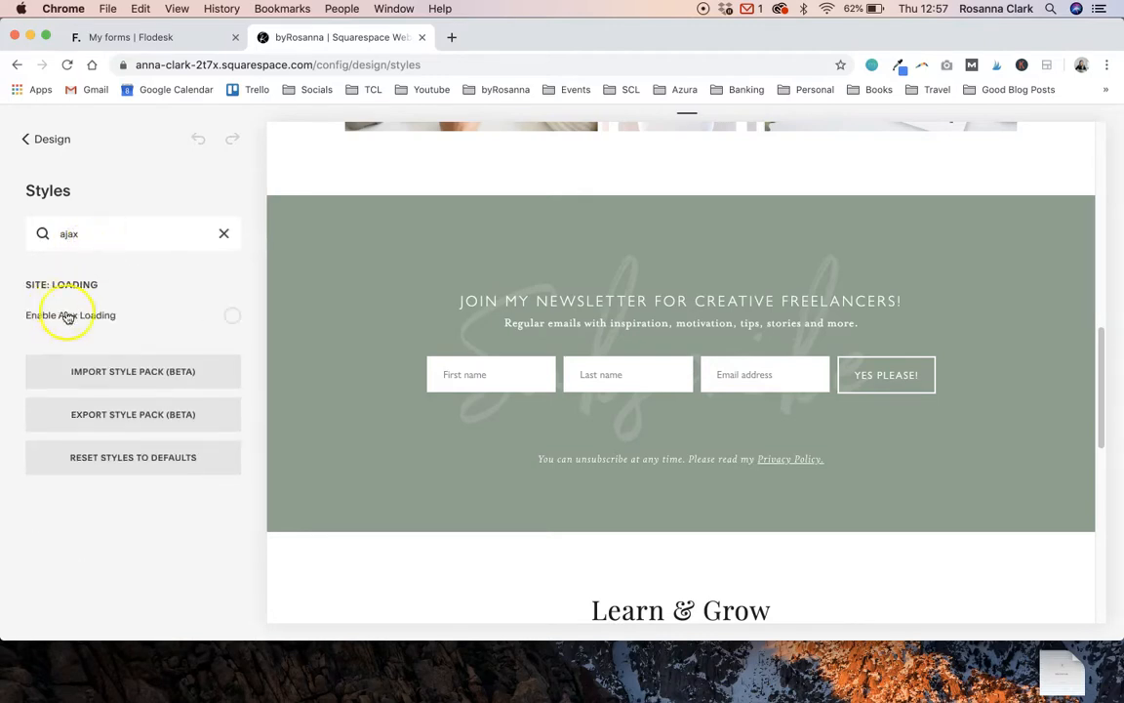